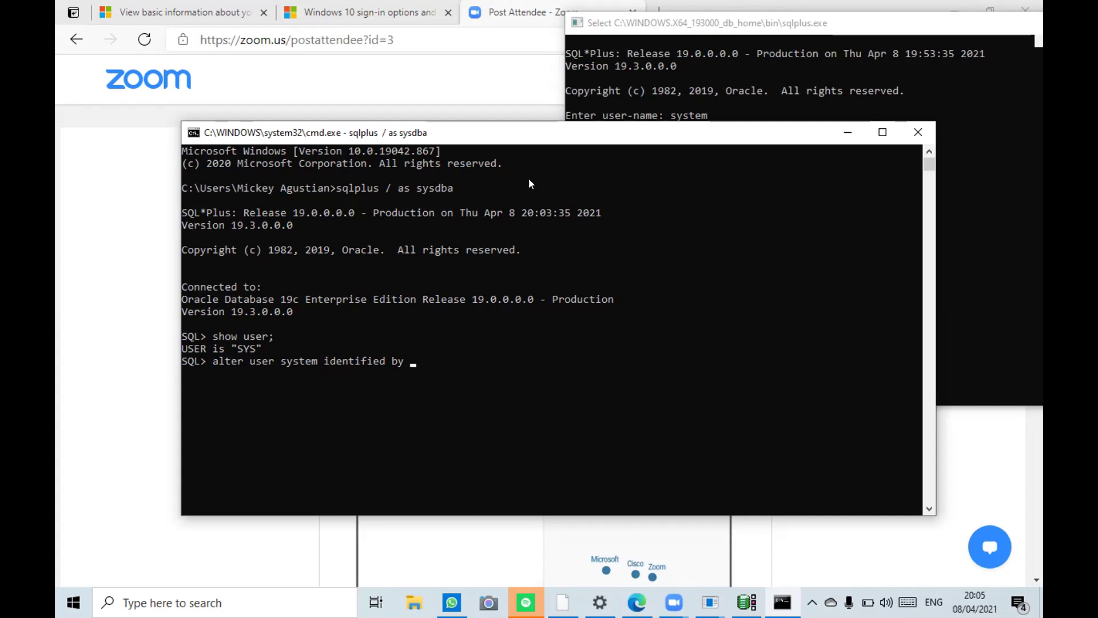
# Finish ALTER USER with the SYSTEM user's new password and run it, getting 'User altered.'
pyautogui.press('Return')
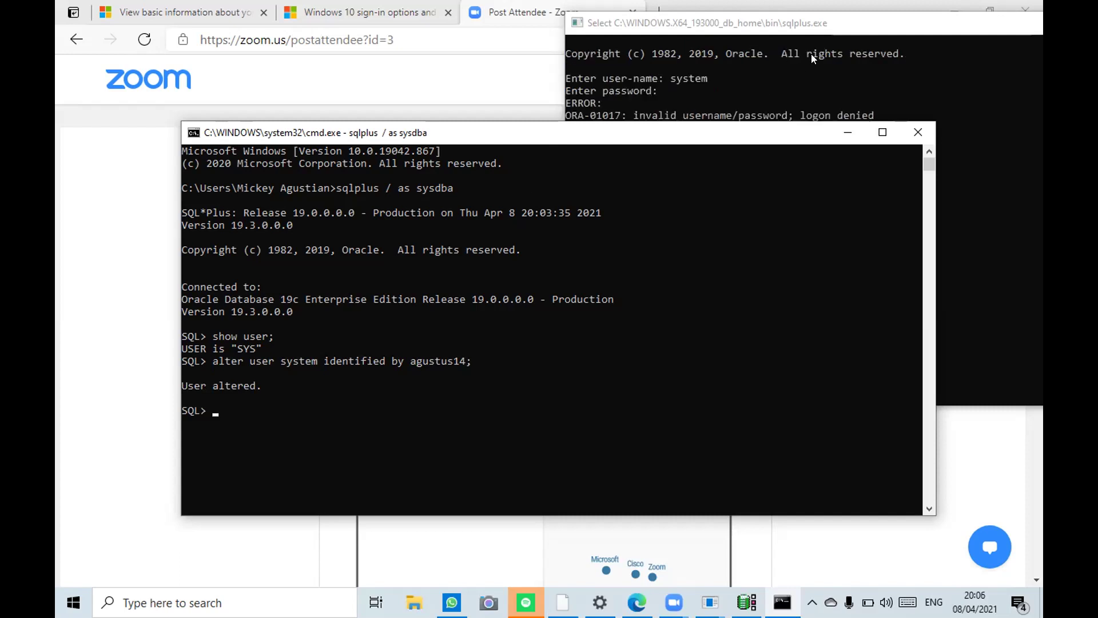
pyautogui.moveTo(751, 33); pyautogui.dragTo(307, 68)
# Log in as system with the new password, which is refused with ORA-01017
pyautogui.write('system')
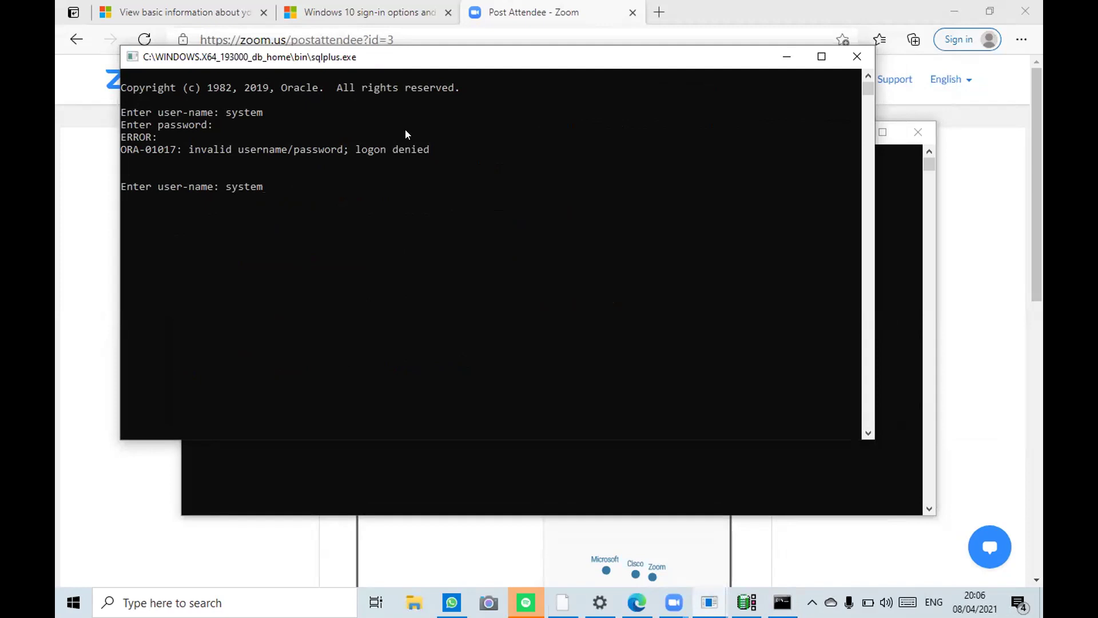
pyautogui.press('Return')
pyautogui.press('Return')
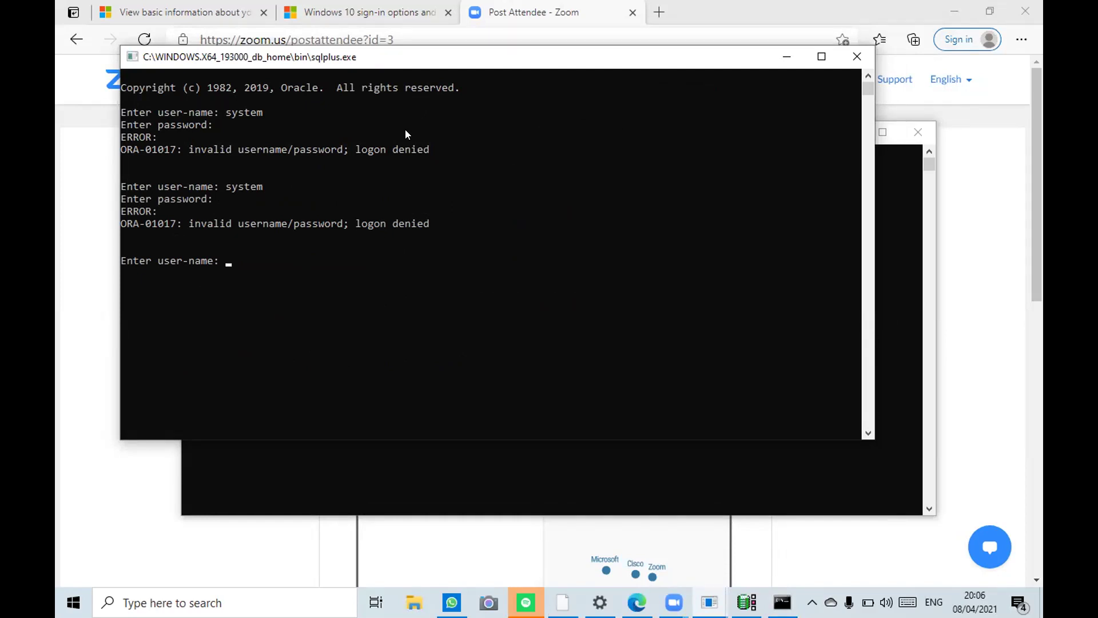
pyautogui.write('system@')
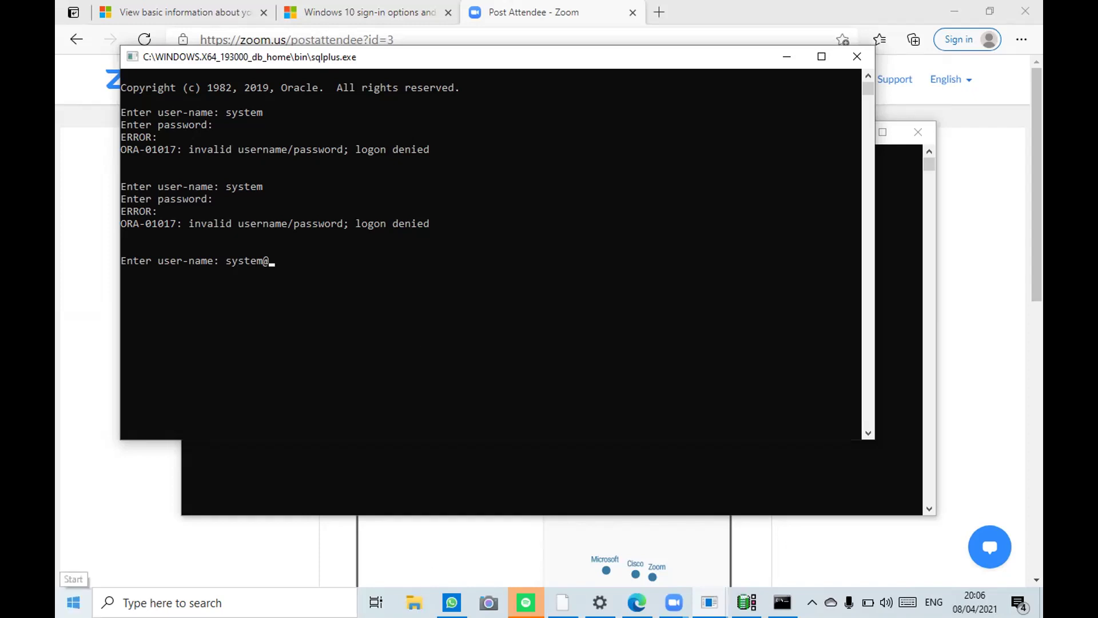
pyautogui.click(73, 602)
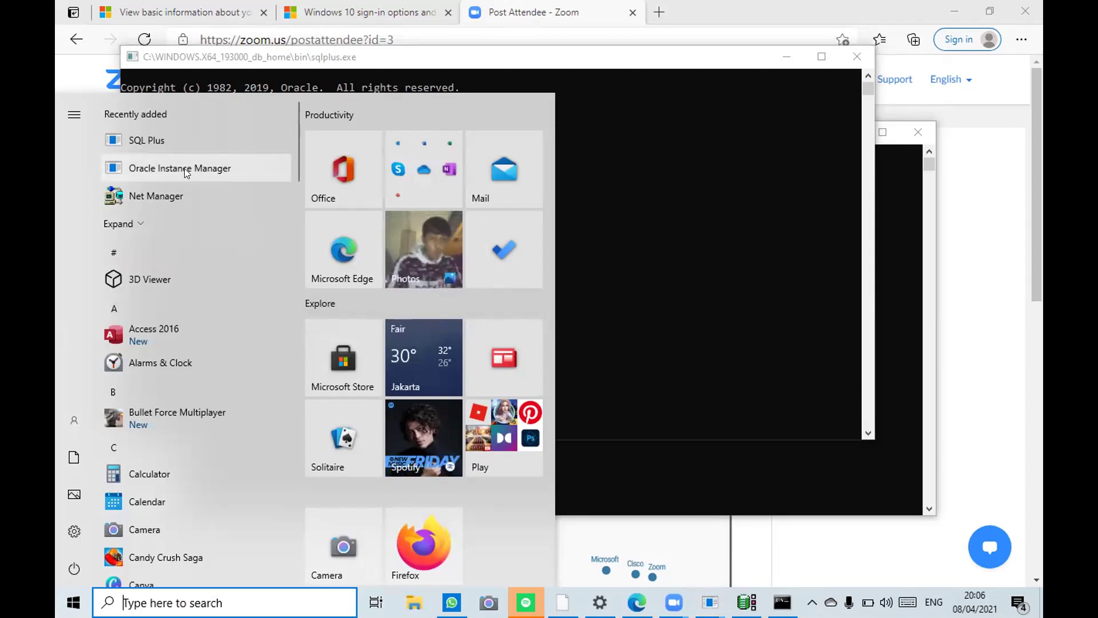
# Browse the Oracle - OraDB18Home1 tools in the Start menu, then launch Outlook
pyautogui.scroll(-4, 149, 226)
pyautogui.scroll(-5, 149, 225)
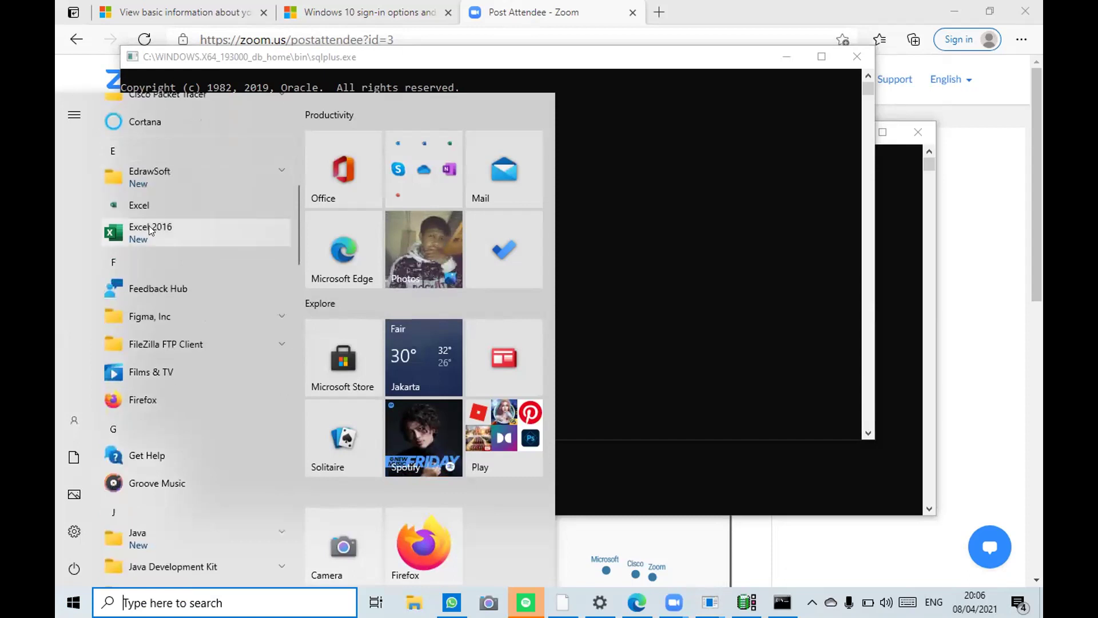
pyautogui.scroll(-10, 149, 228)
pyautogui.scroll(-3, 149, 229)
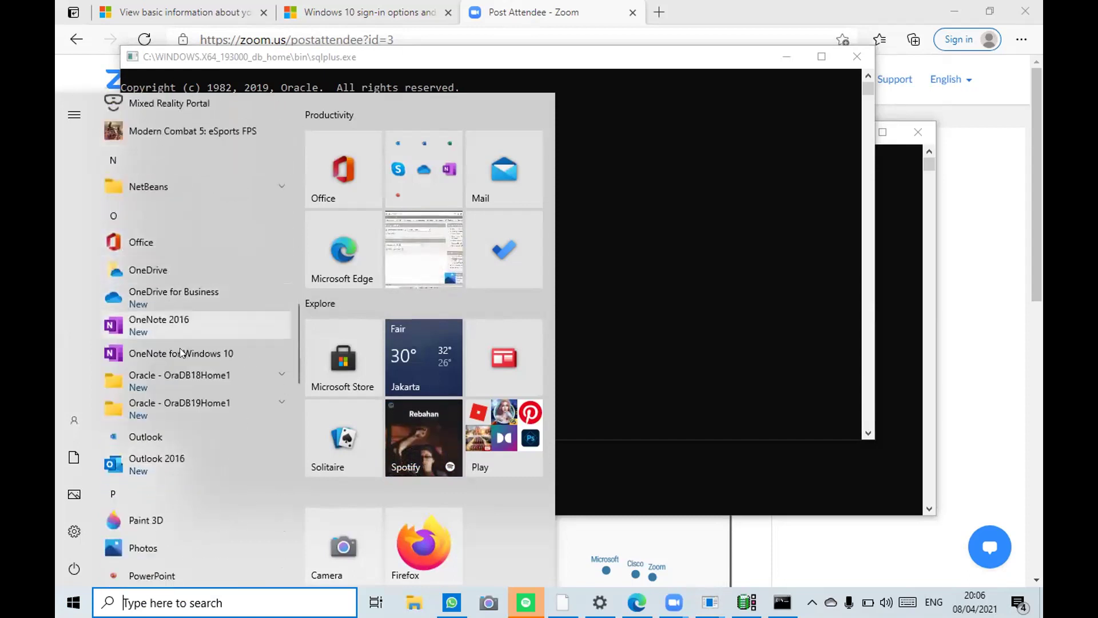
pyautogui.click(192, 384)
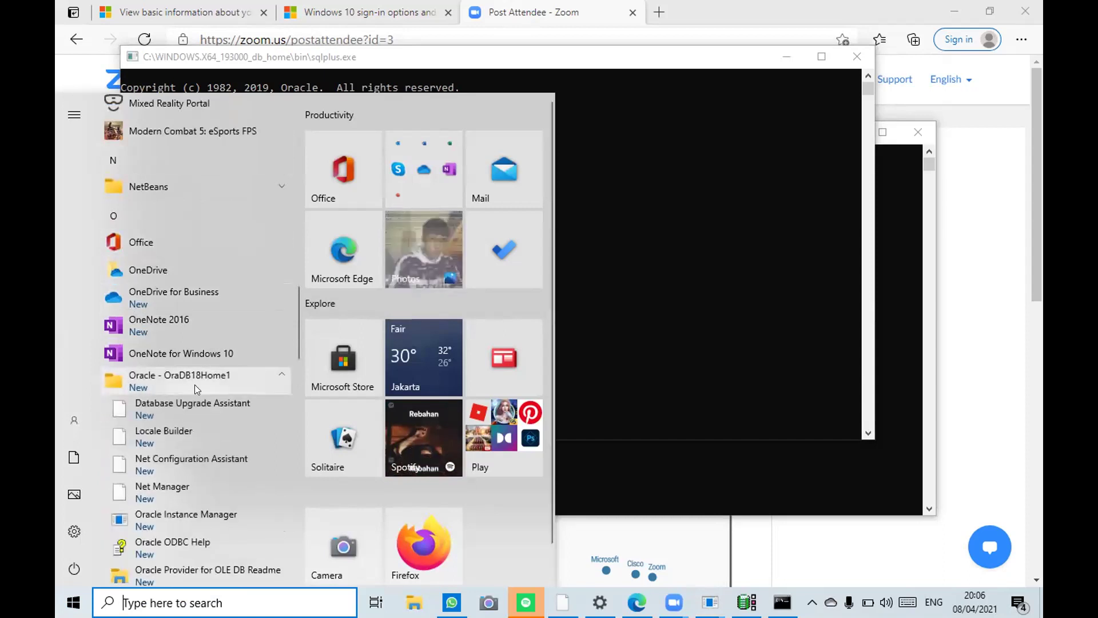
pyautogui.scroll(-3, 194, 385)
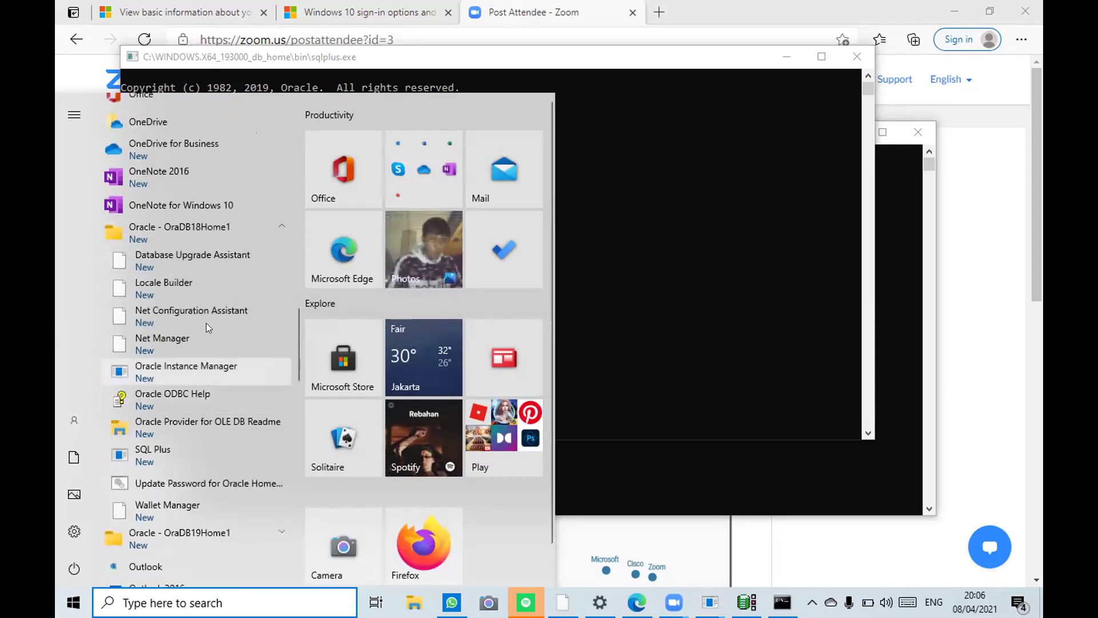
pyautogui.scroll(-2, 206, 322)
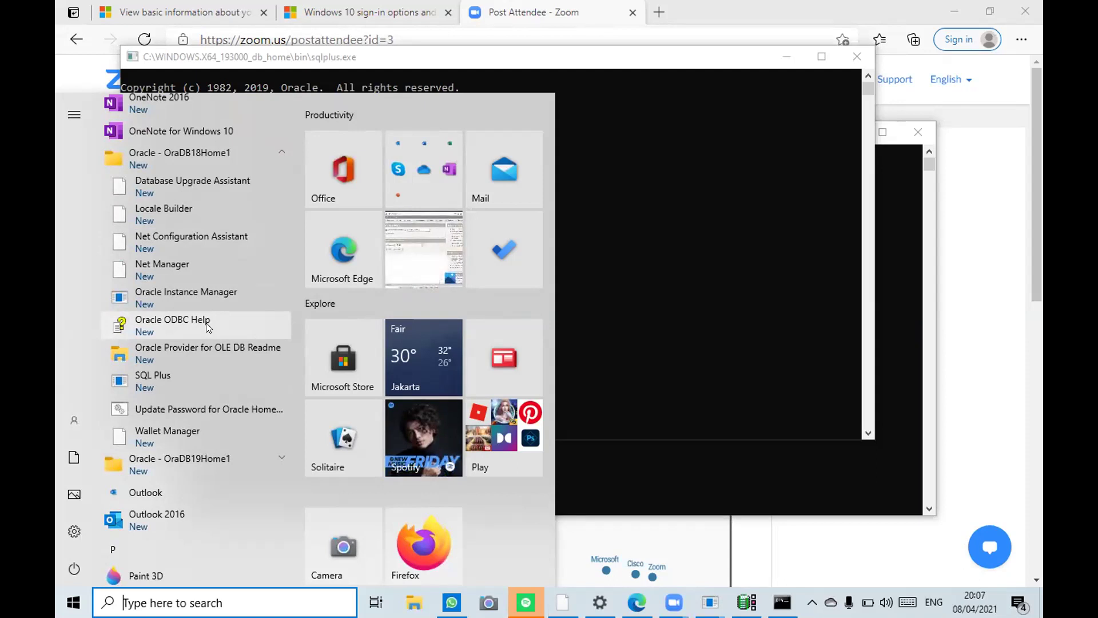
pyautogui.click(194, 479)
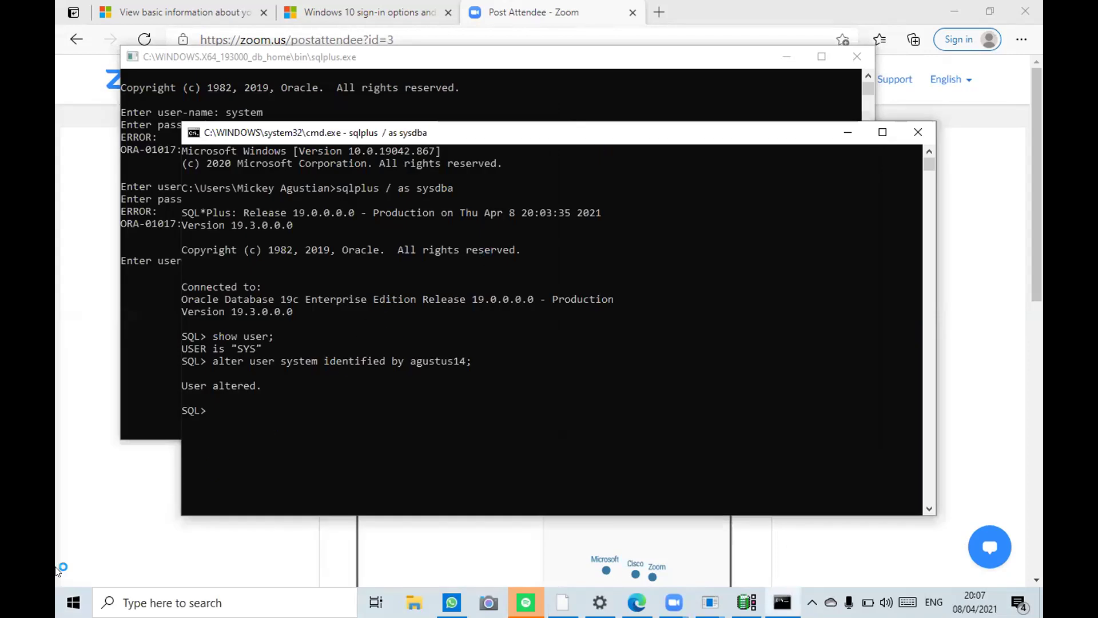
# Reopen the Start menu and expand Oracle - OraDB19Home1 to browse its tools
pyautogui.click(74, 602)
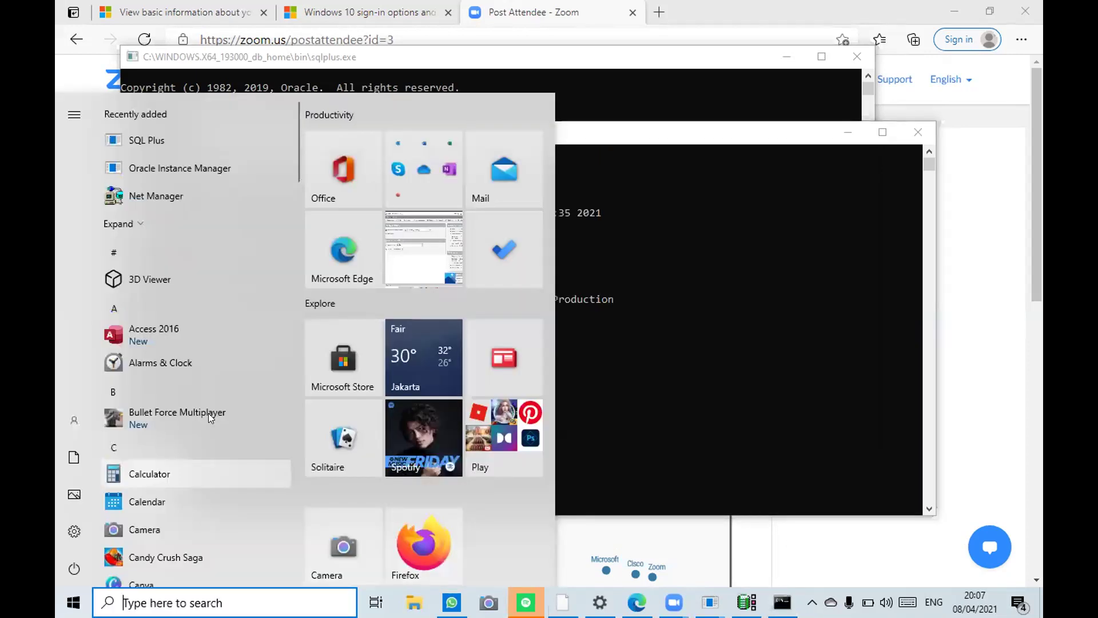
pyautogui.scroll(-6, 206, 415)
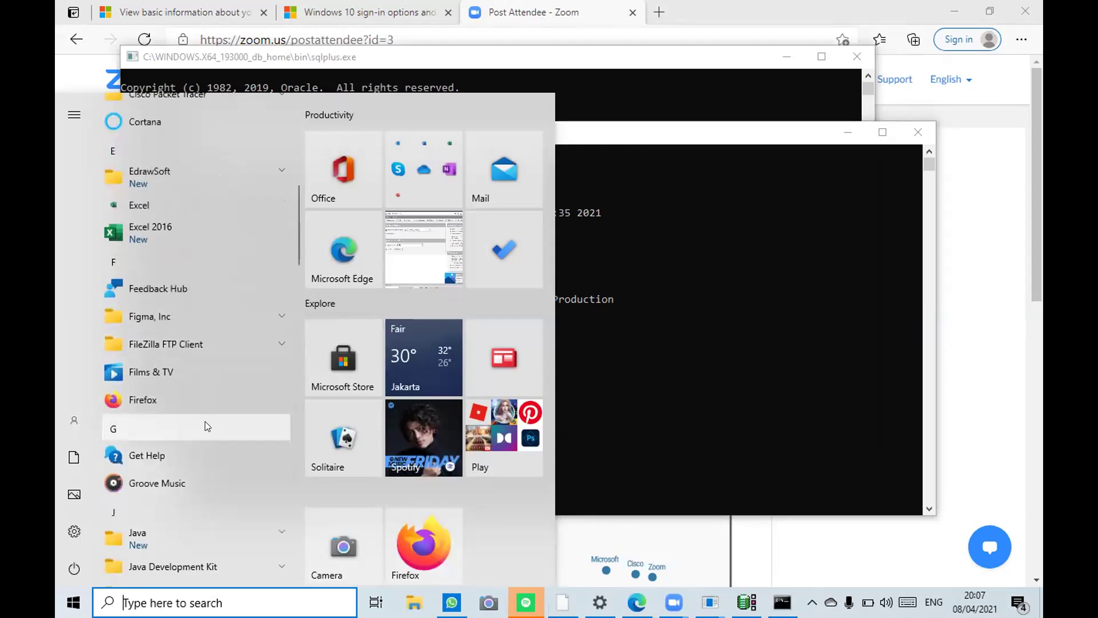
pyautogui.scroll(-8, 205, 421)
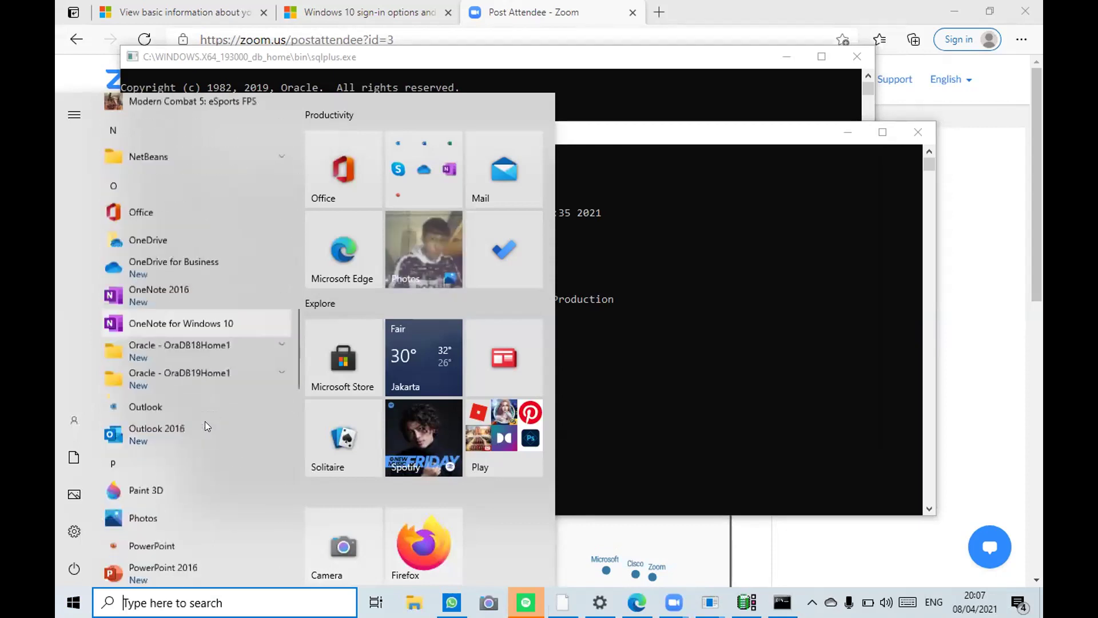
pyautogui.click(219, 322)
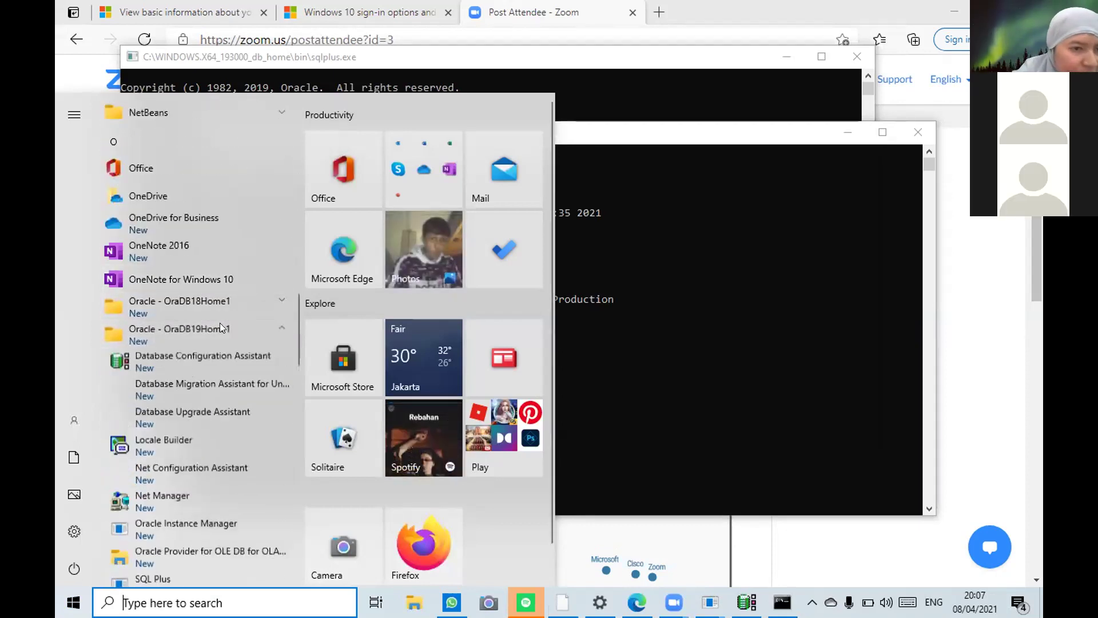
pyautogui.scroll(-3, 223, 387)
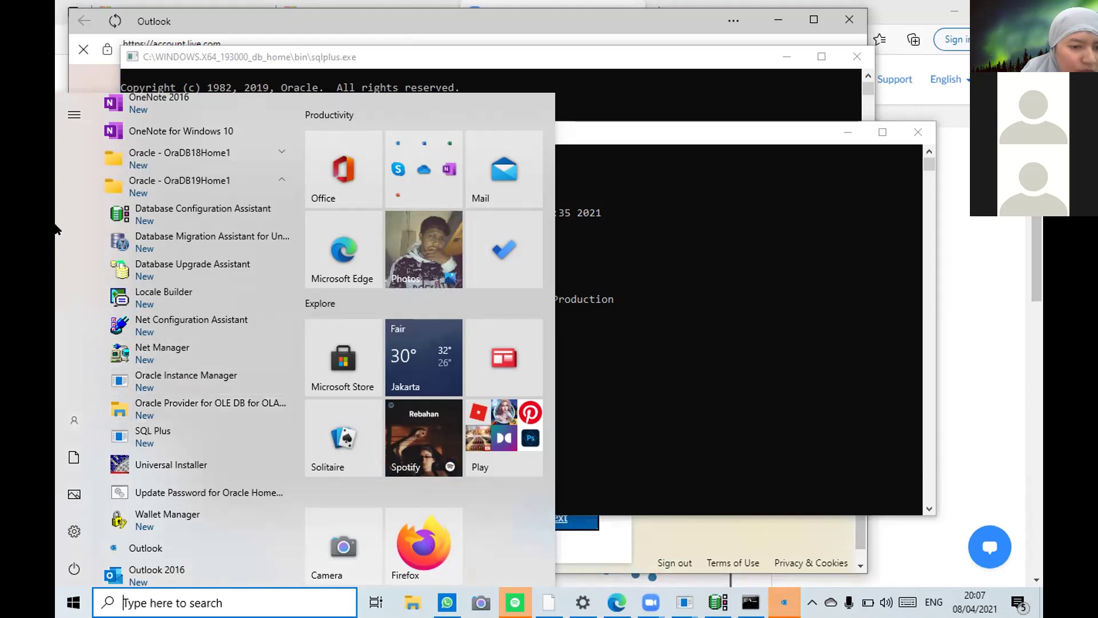
pyautogui.moveTo(56, 229)
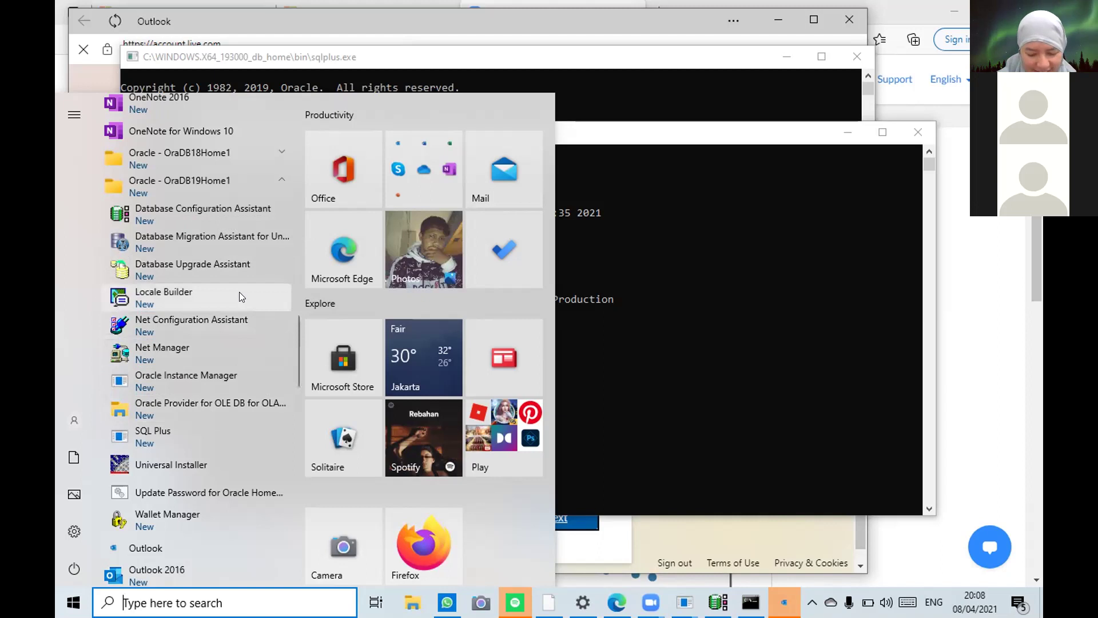
pyautogui.scroll(-3, 239, 291)
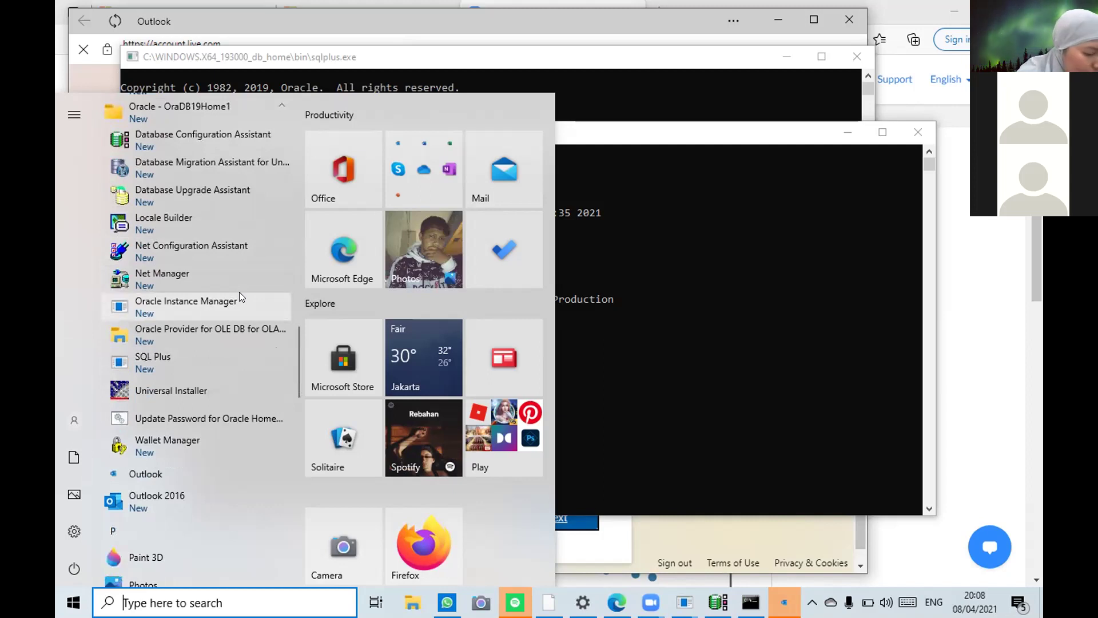
pyautogui.scroll(5, 205, 348)
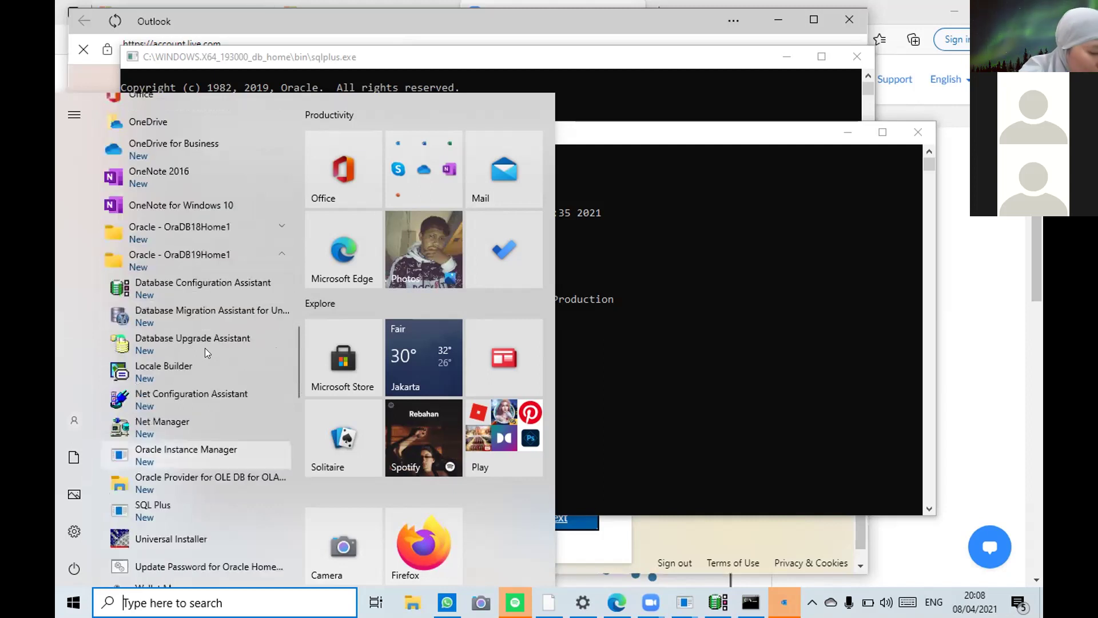
pyautogui.scroll(5, 204, 348)
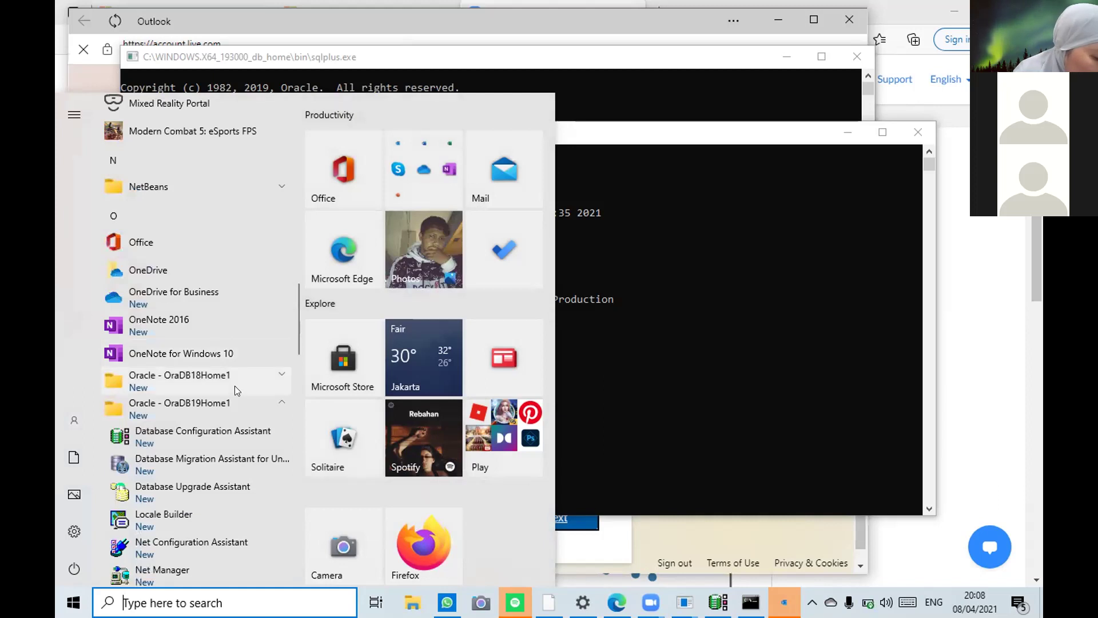
# Expand Oracle - OraDB18Home1, look through its tools, then collapse it
pyautogui.click(236, 392)
pyautogui.scroll(-6, 241, 382)
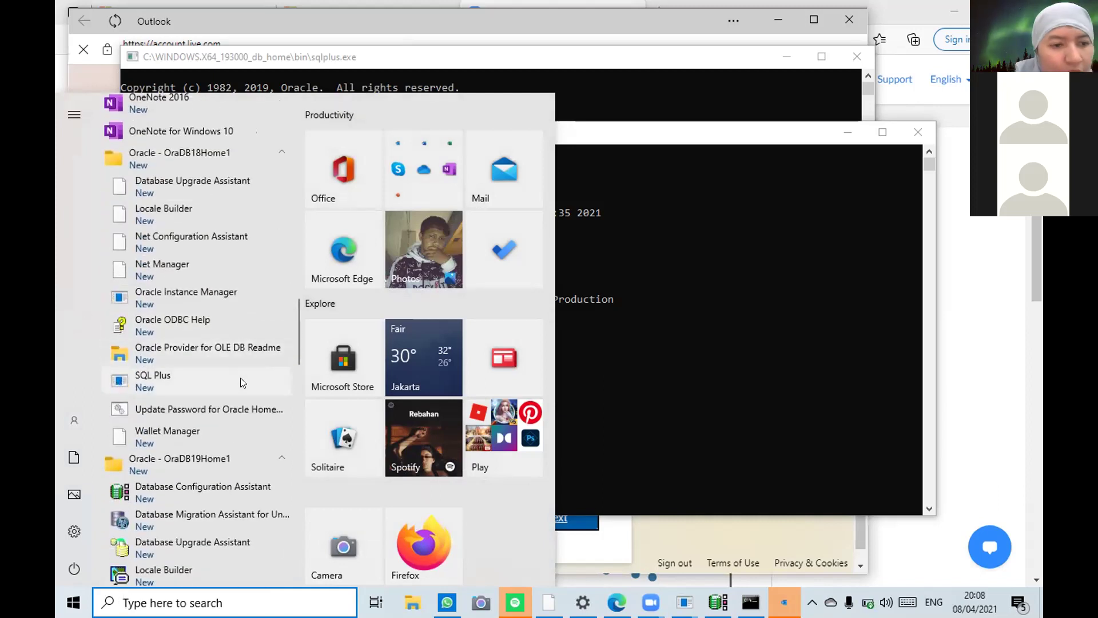
pyautogui.scroll(-3, 252, 341)
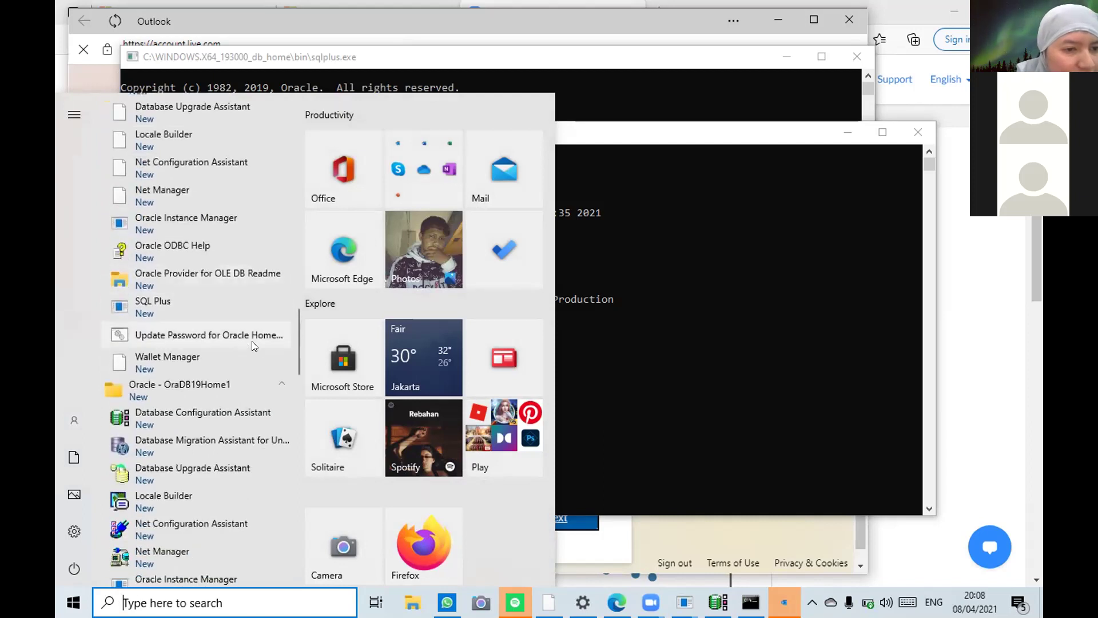
pyautogui.scroll(-5, 252, 341)
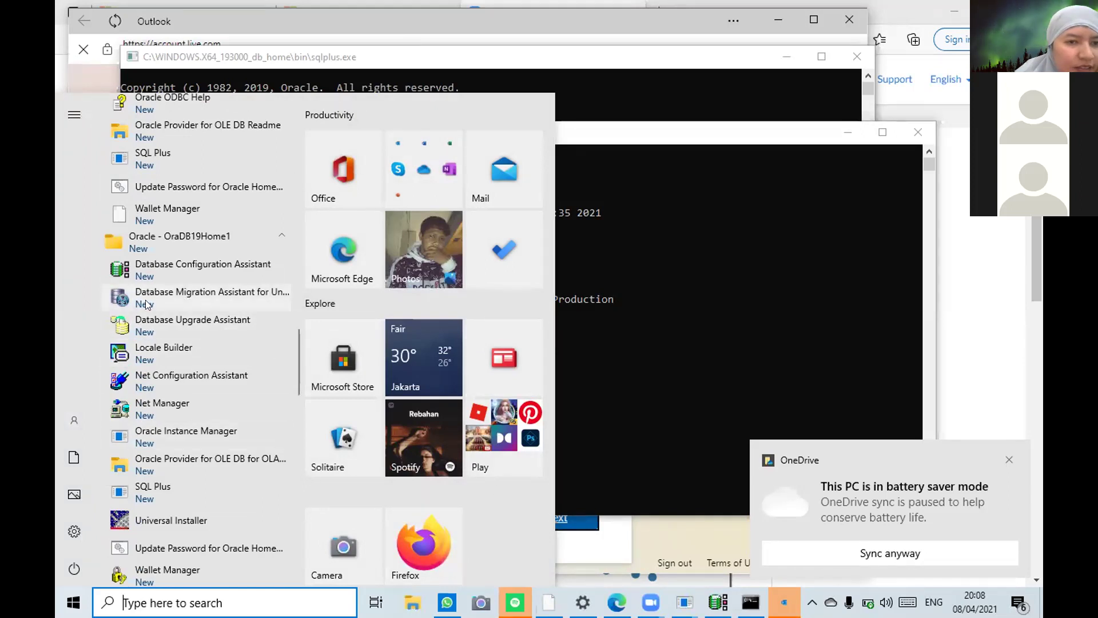
pyautogui.scroll(5, 182, 329)
pyautogui.click(197, 236)
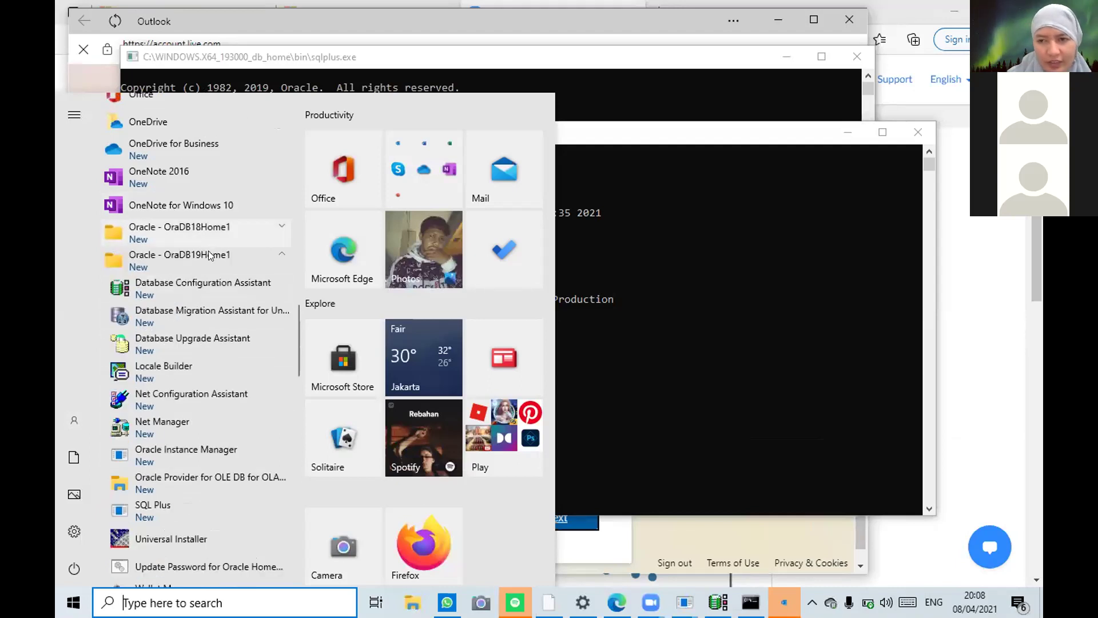
# Re-expand both Oracle - OraDB19Home1 and OraDB18Home1 groups, then return to the console
pyautogui.click(130, 265)
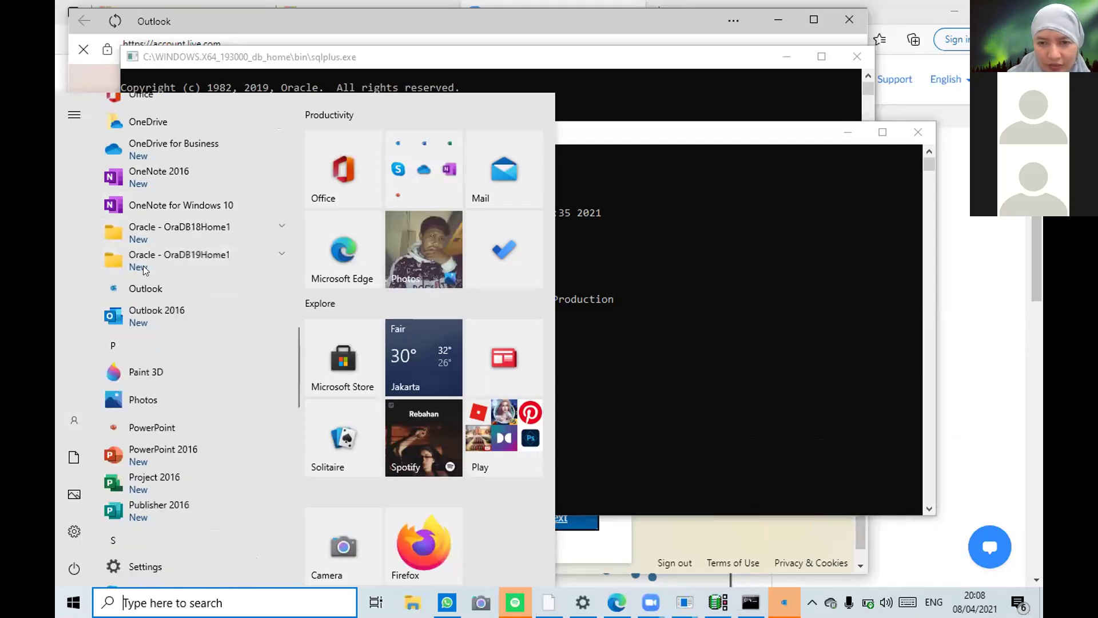
pyautogui.click(172, 262)
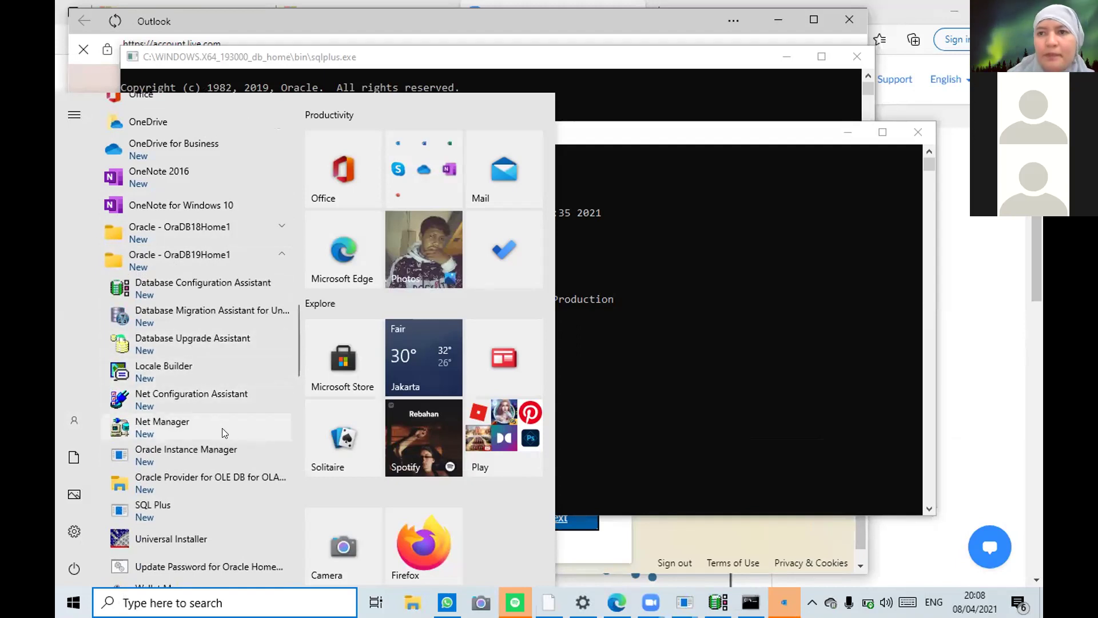
pyautogui.scroll(1, 236, 430)
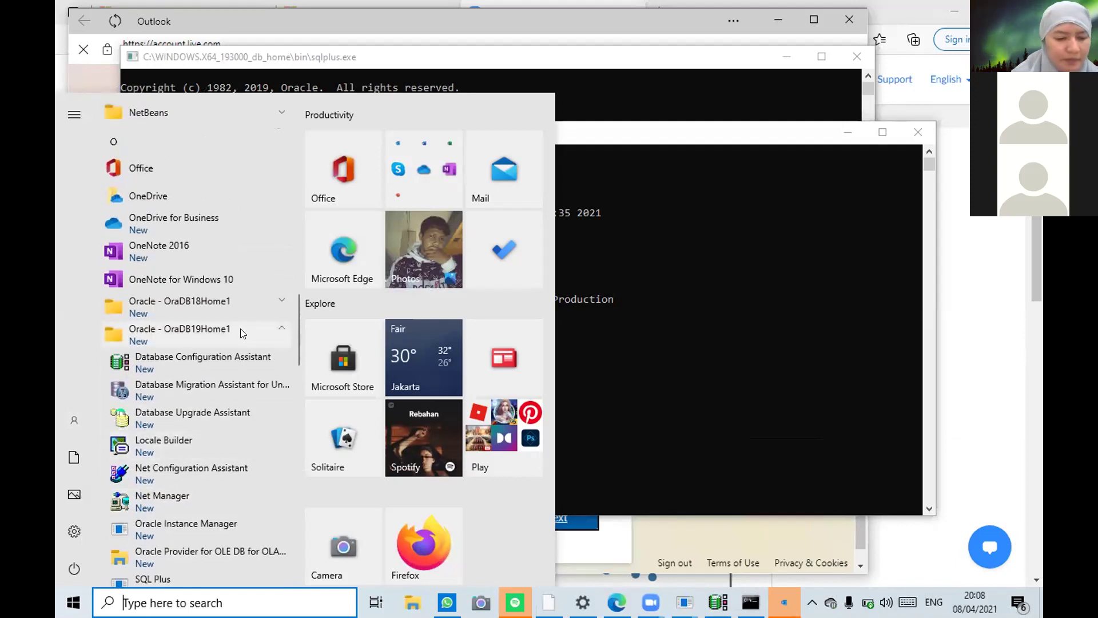
pyautogui.click(241, 311)
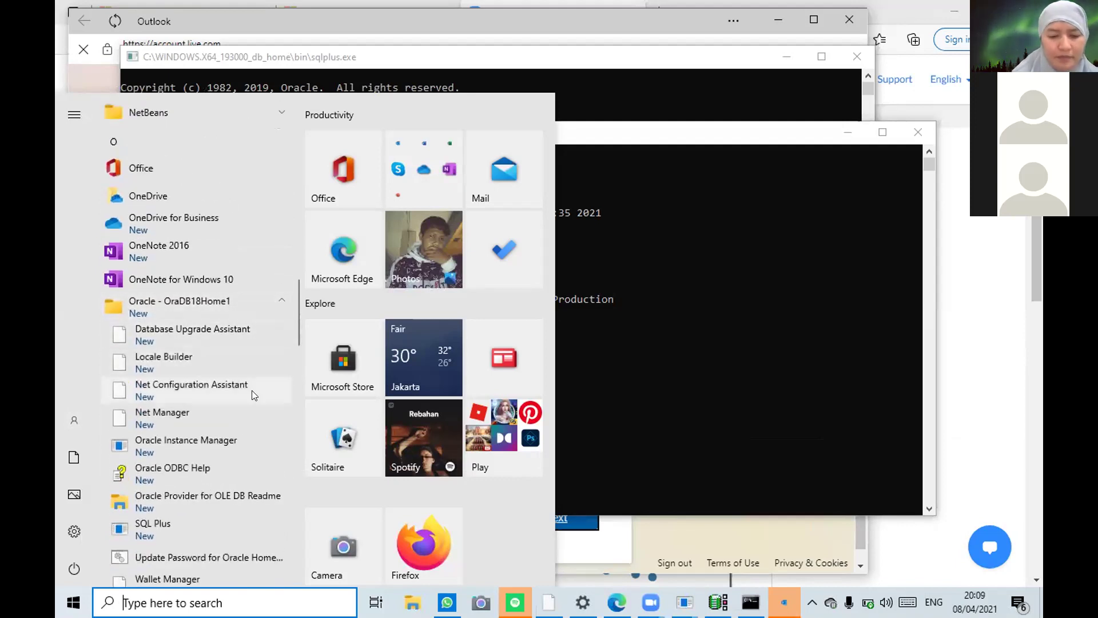
pyautogui.scroll(-2, 252, 390)
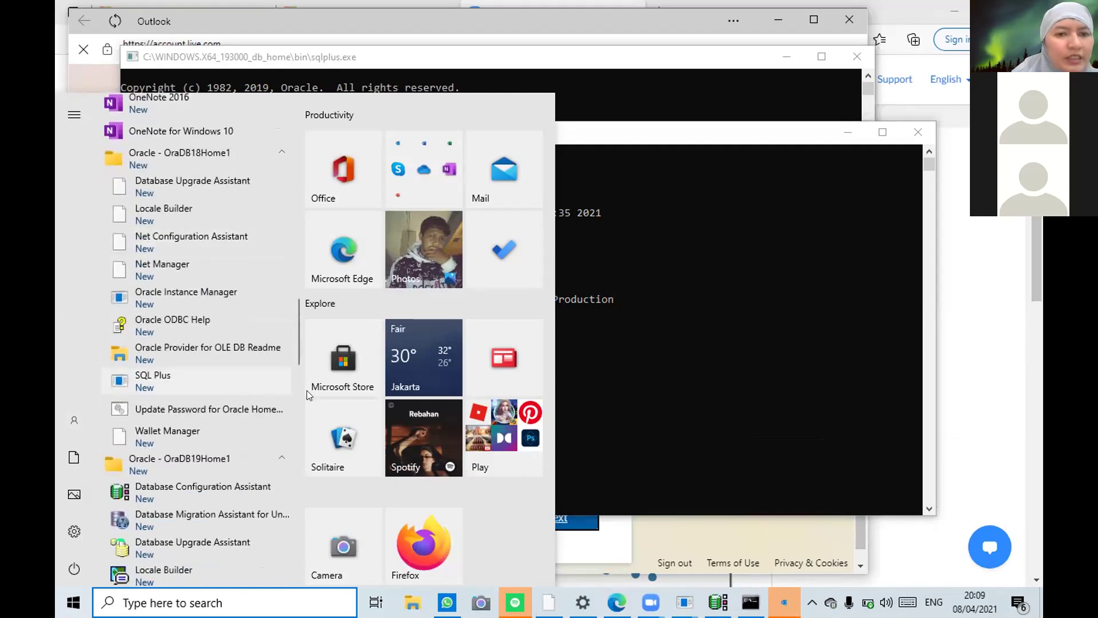
pyautogui.click(667, 373)
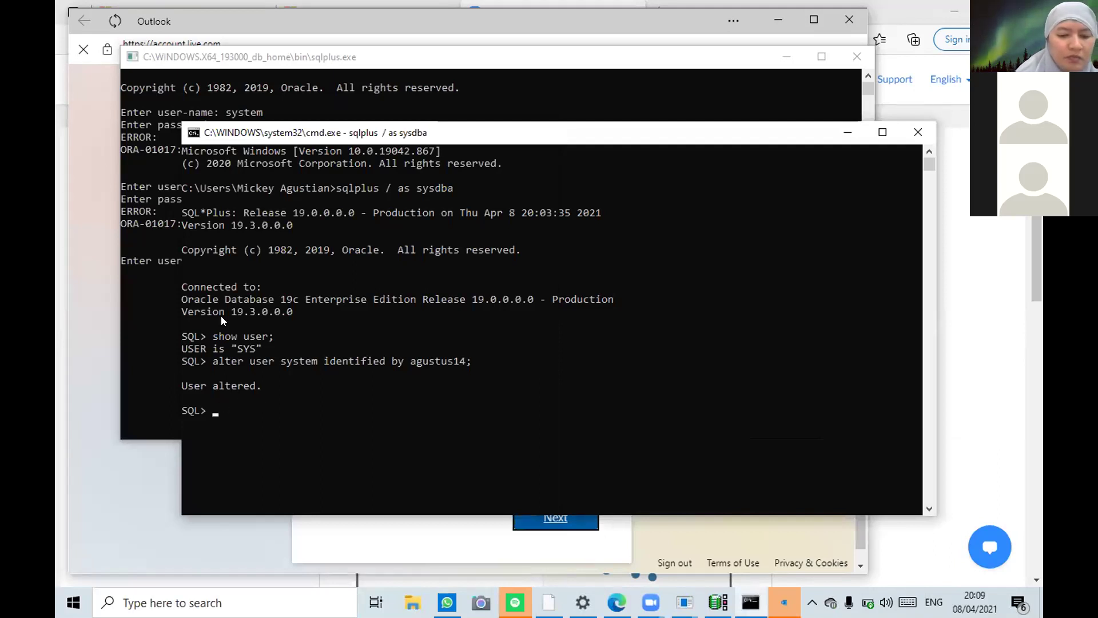
# Attempt a login as system@orcl with the new password in the SQL*Plus login window
pyautogui.click(179, 181)
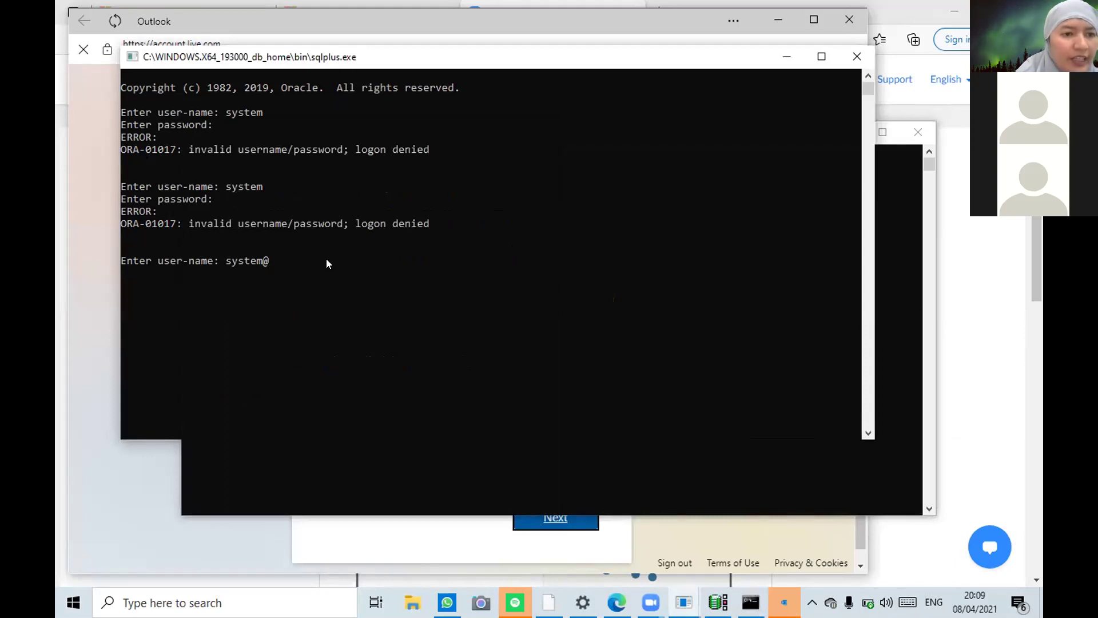
pyautogui.write('orc')
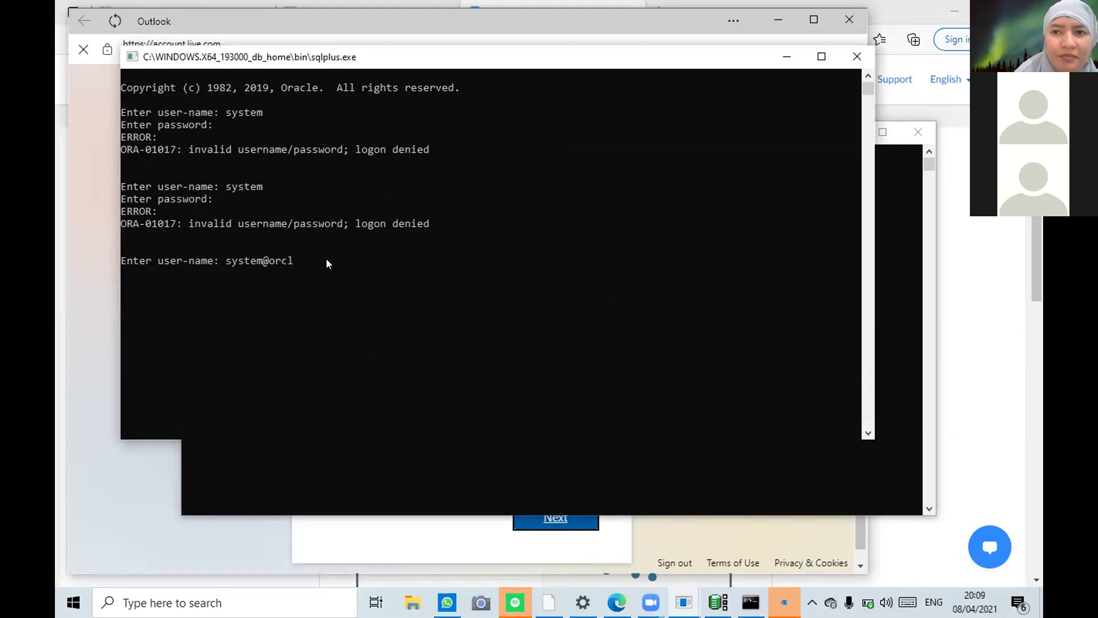
pyautogui.write('l')
pyautogui.press('Return')
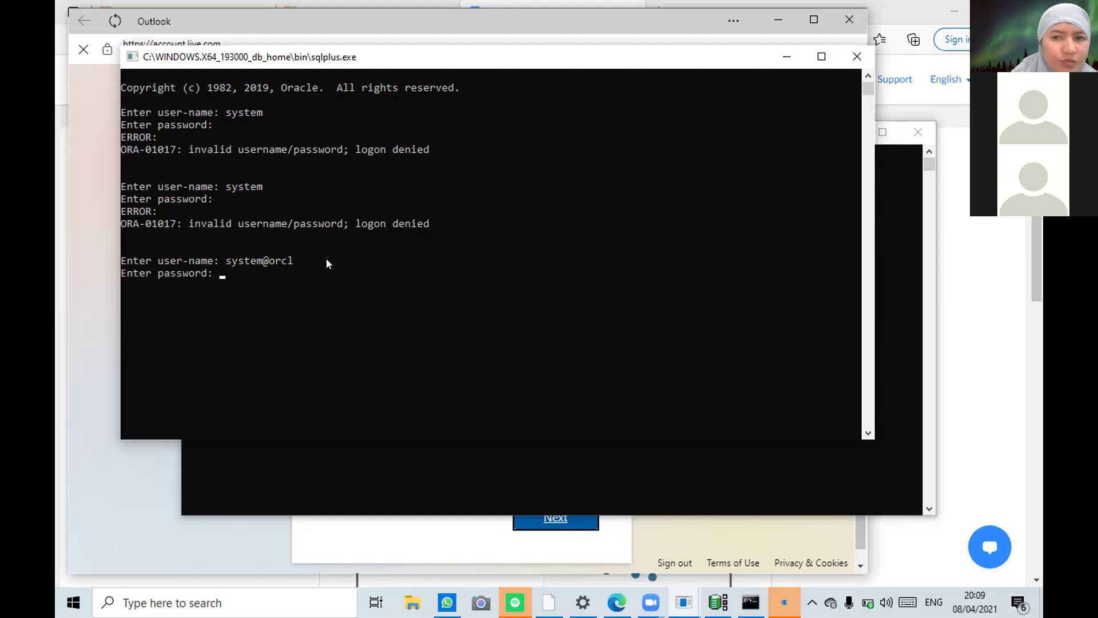
pyautogui.press('Return')
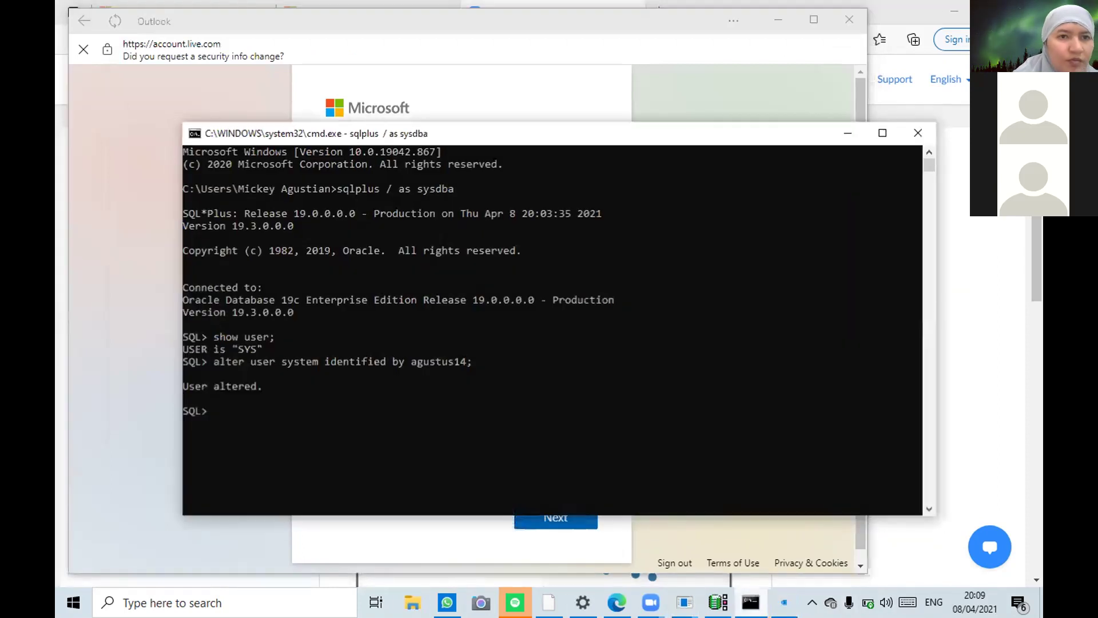
# Run 'select name from v$database;' in the sysdba console, which returns AGUS
pyautogui.click(676, 438)
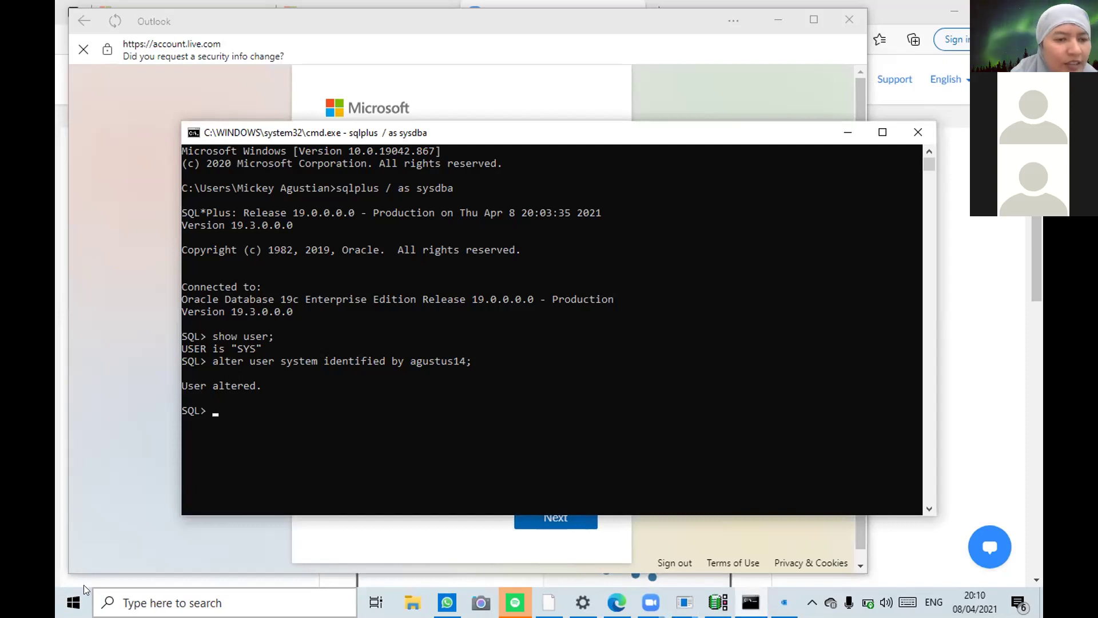
pyautogui.write('select')
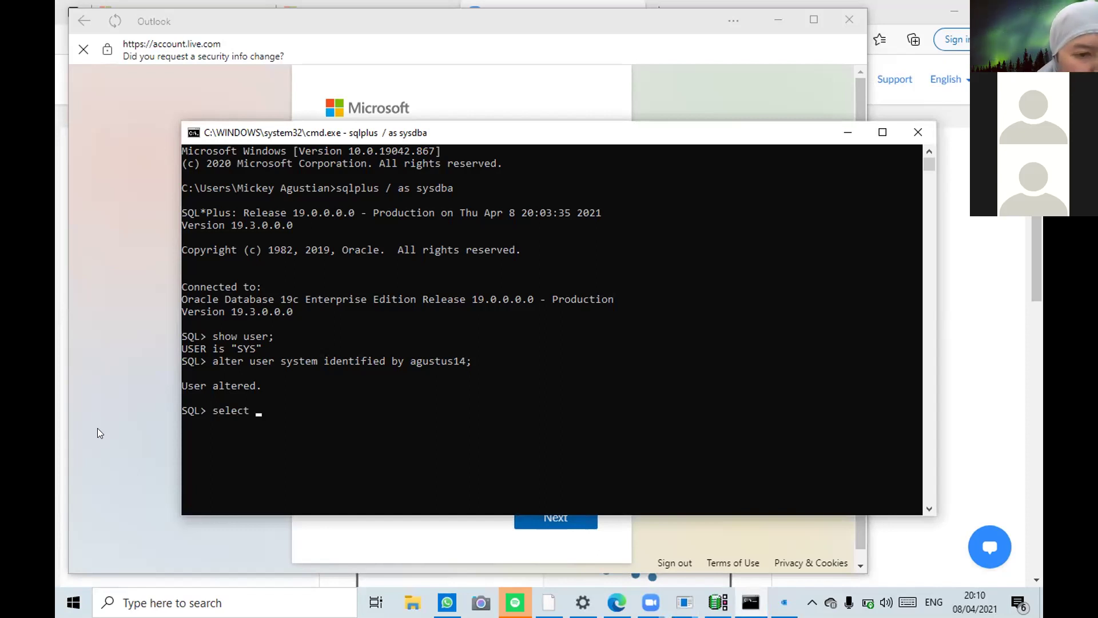
pyautogui.write(' name')
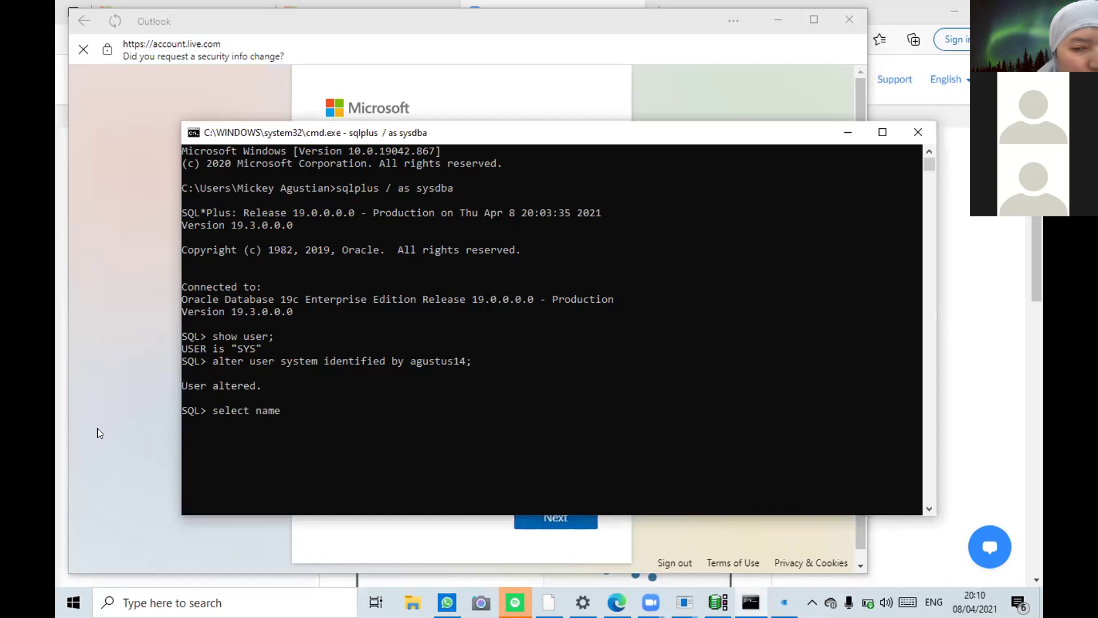
pyautogui.write(' for')
pyautogui.press('BackSpace')
pyautogui.write('om')
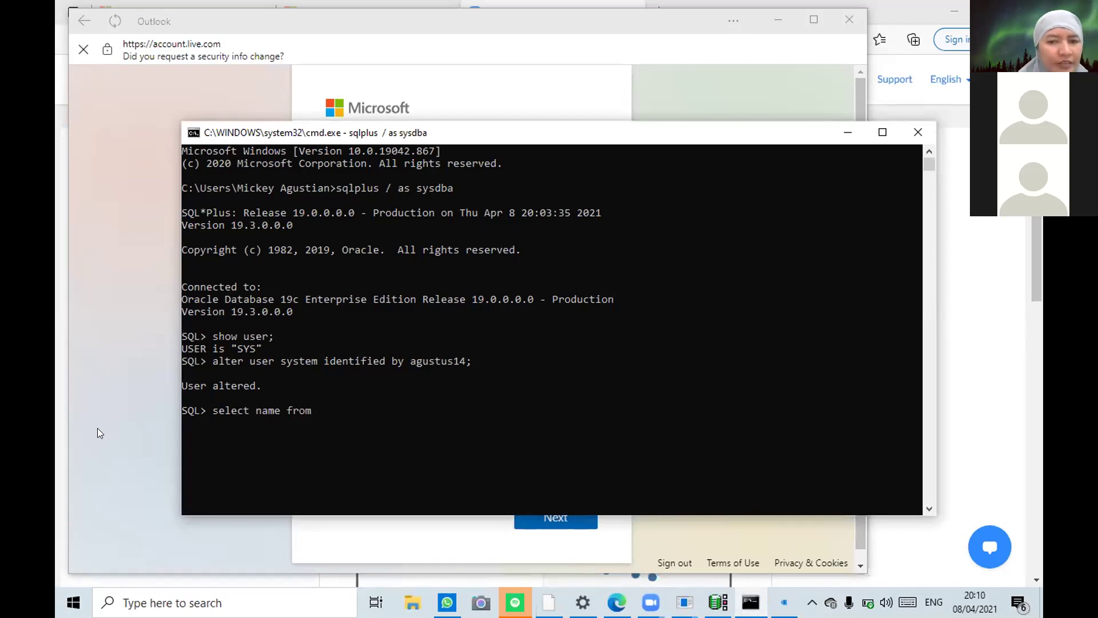
pyautogui.write(' v')
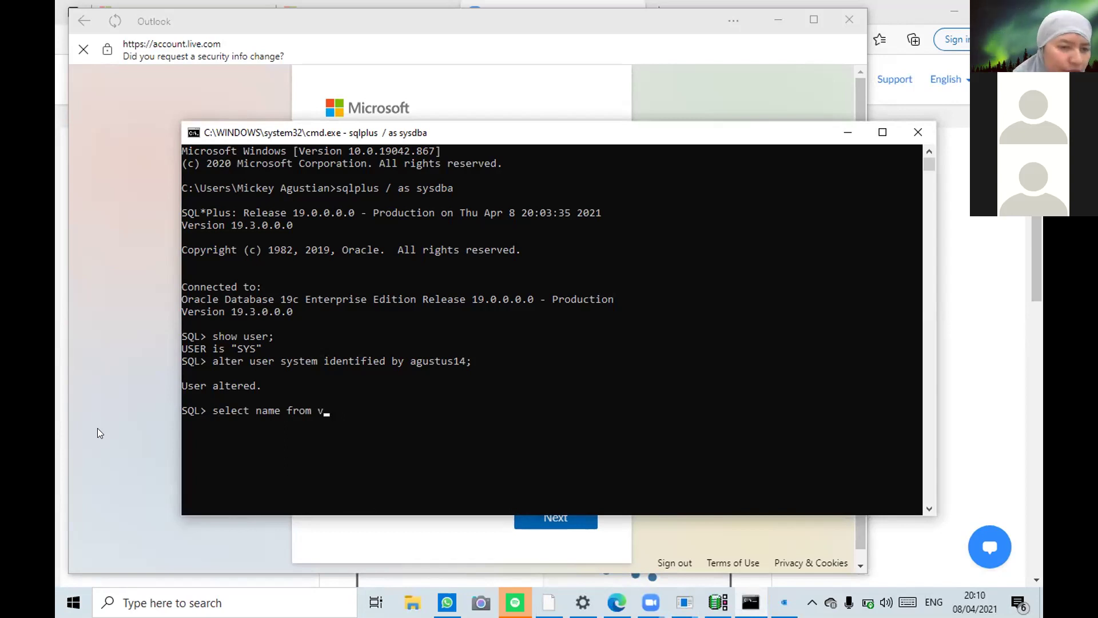
pyautogui.press('BackSpace')
pyautogui.write('v')
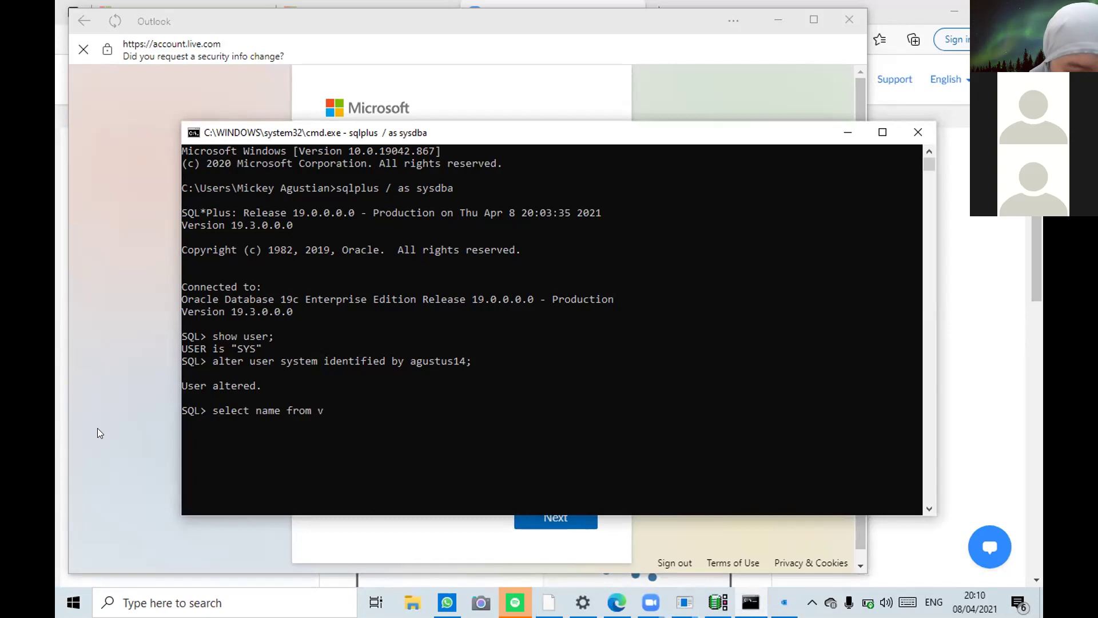
pyautogui.write('dolar')
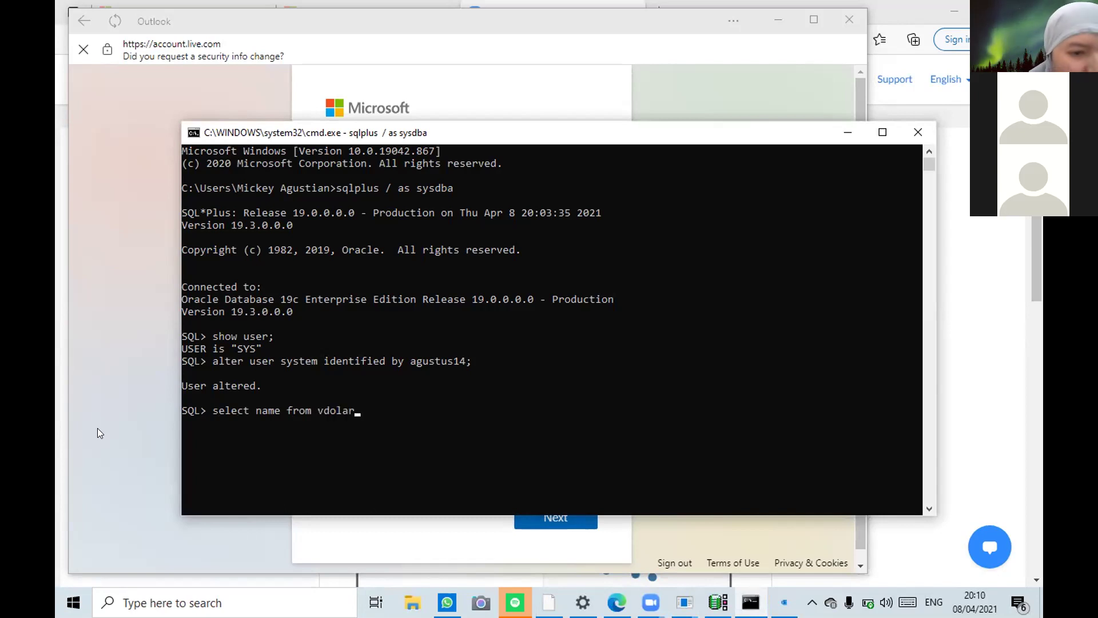
pyautogui.press('BackSpace')
pyautogui.press('BackSpace')
pyautogui.press('BackSpace')
pyautogui.press('BackSpace')
pyautogui.press('BackSpace')
pyautogui.write('$')
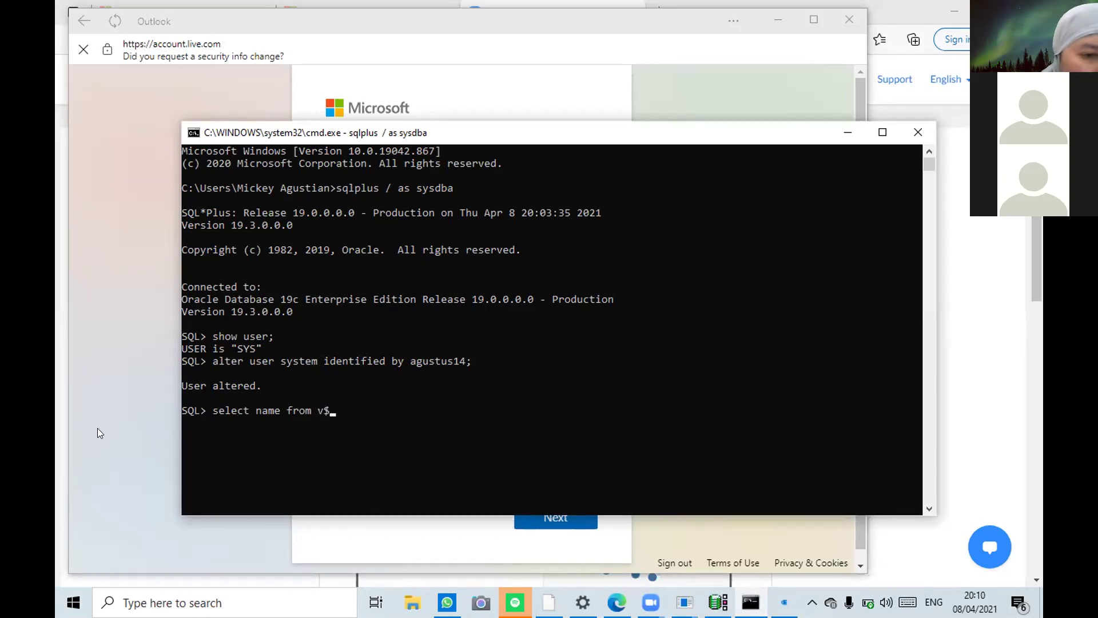
pyautogui.write('database')
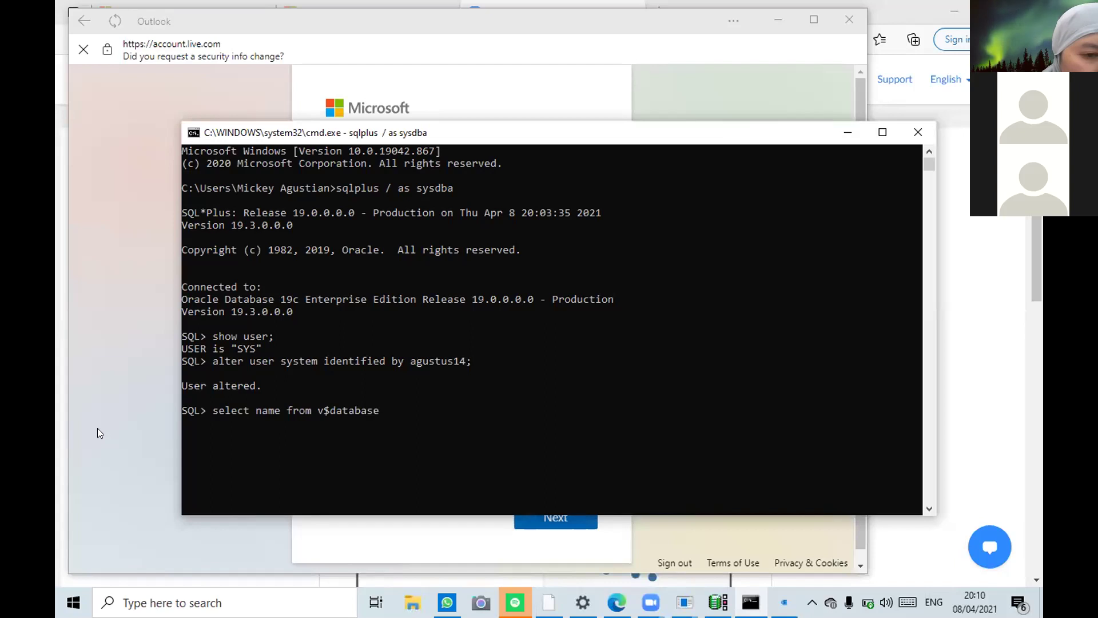
pyautogui.write(';')
pyautogui.press('Return')
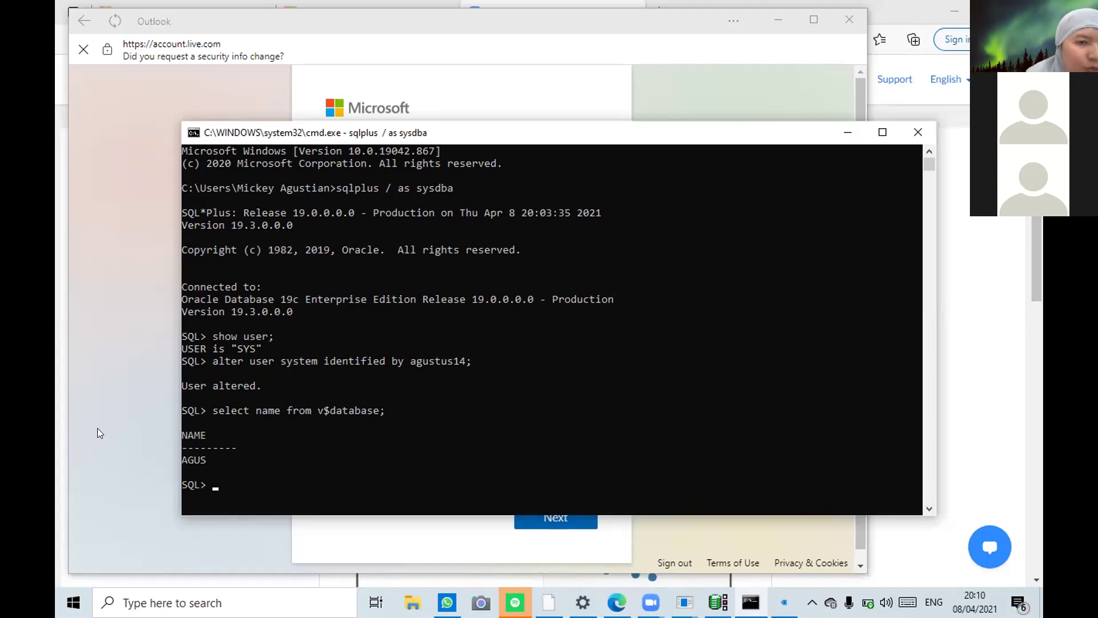
pyautogui.write('system')
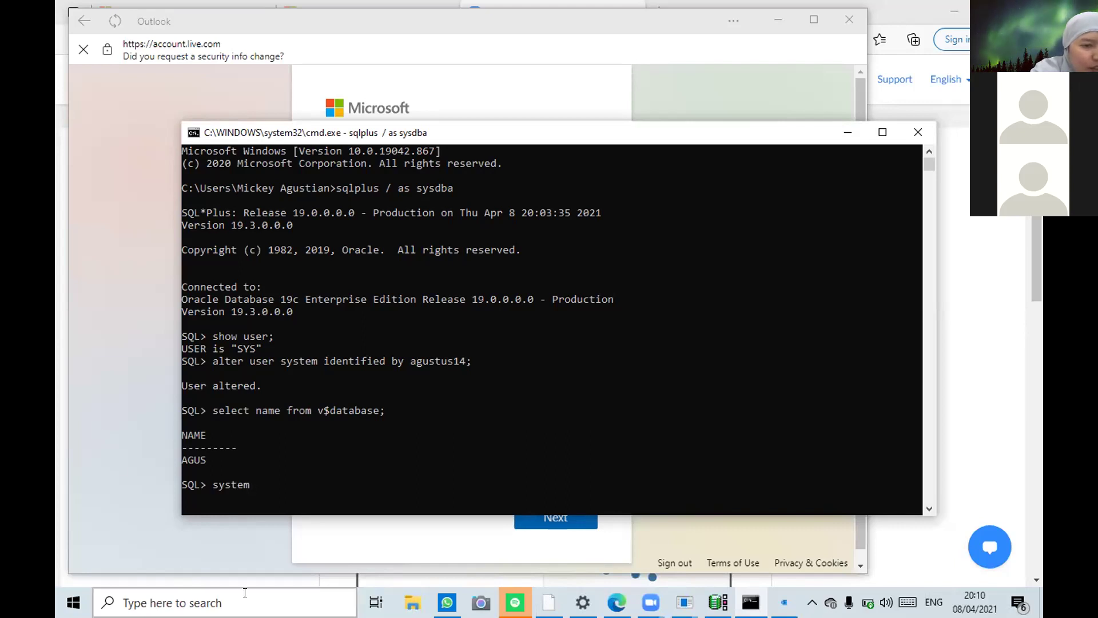
# Launch sqlplus from the Windows Run box
pyautogui.press('super+r')
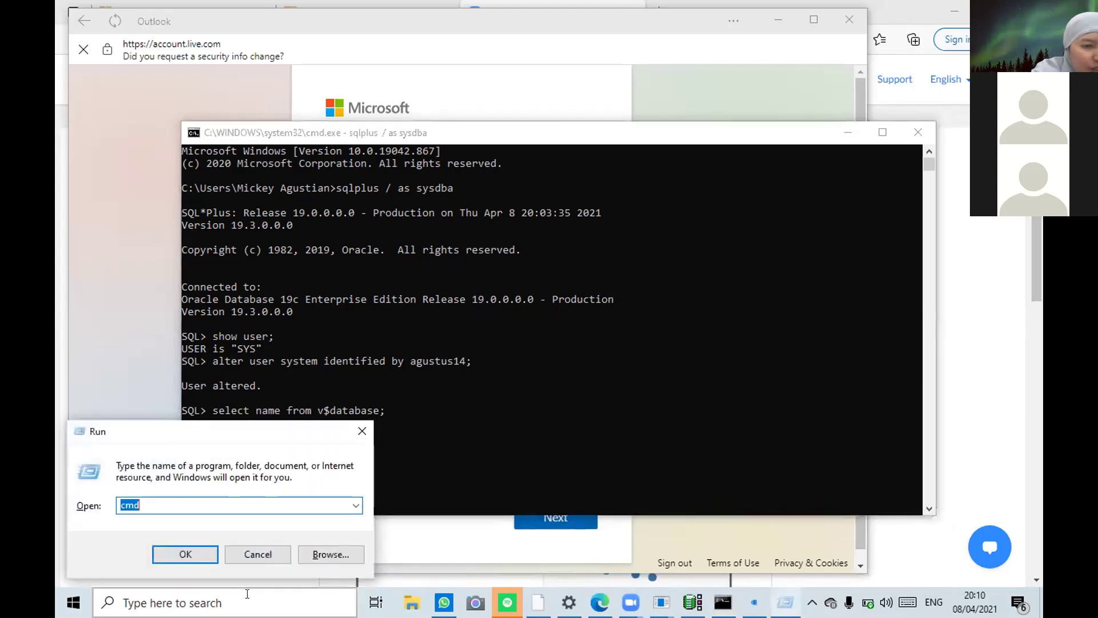
pyautogui.press('BackSpace')
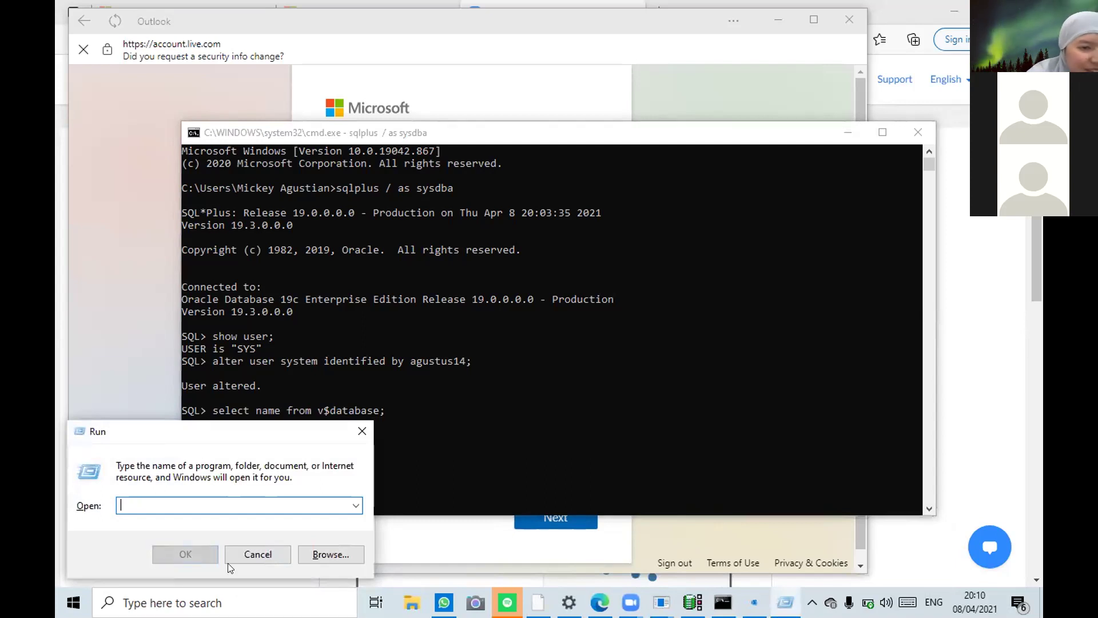
pyautogui.write('sqlplus')
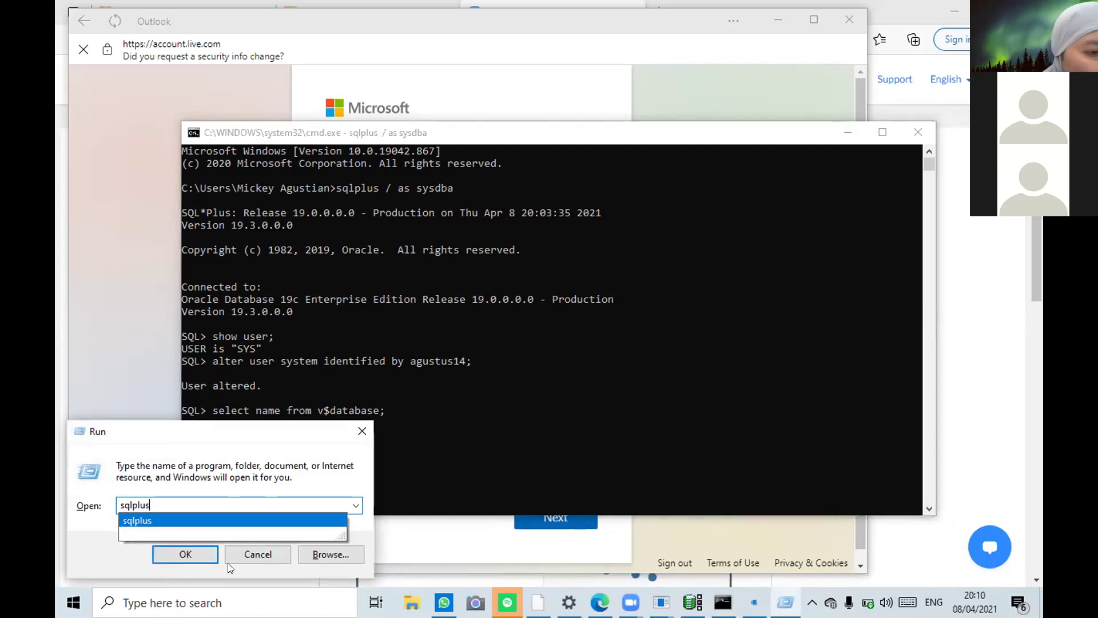
pyautogui.press('Return')
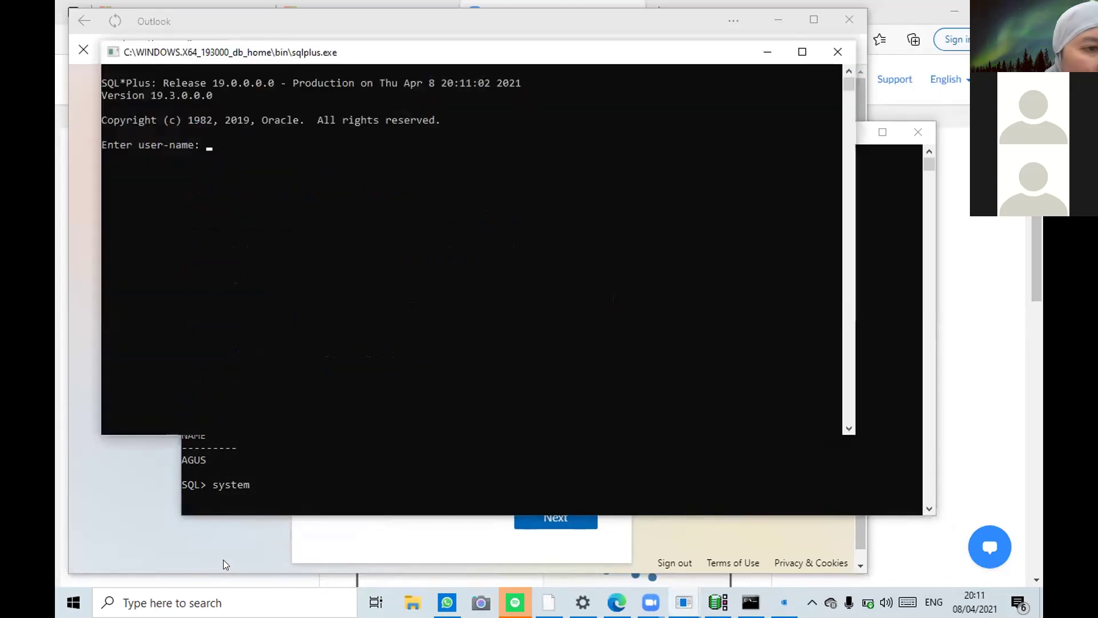
# Log in as system@agus with the password, which fails with ORA-12154
pyautogui.write('system@agus')
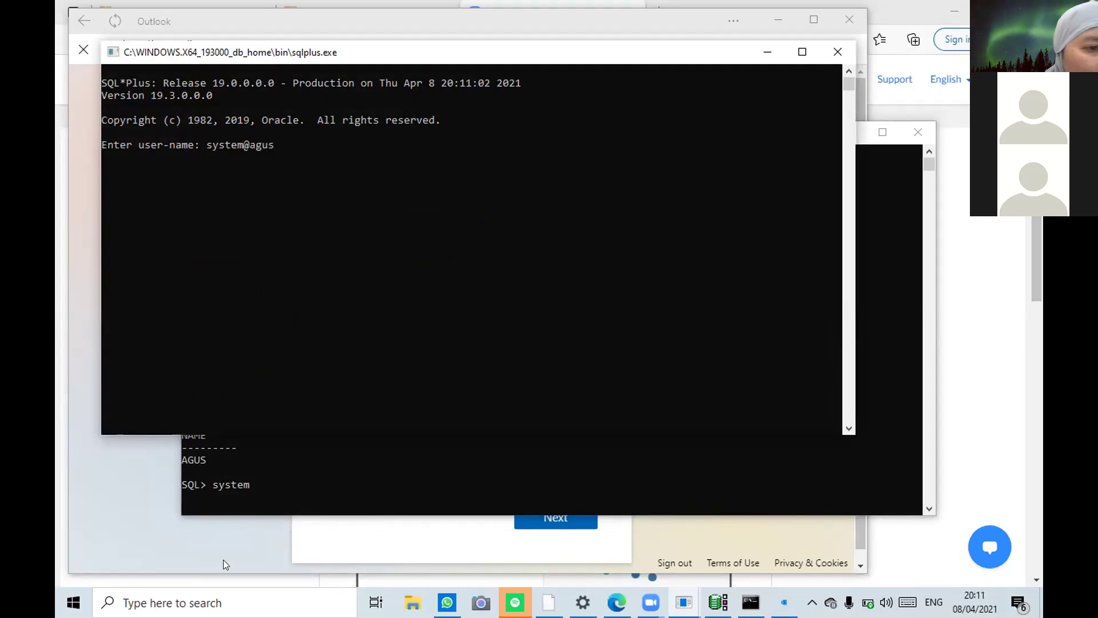
pyautogui.press('Return')
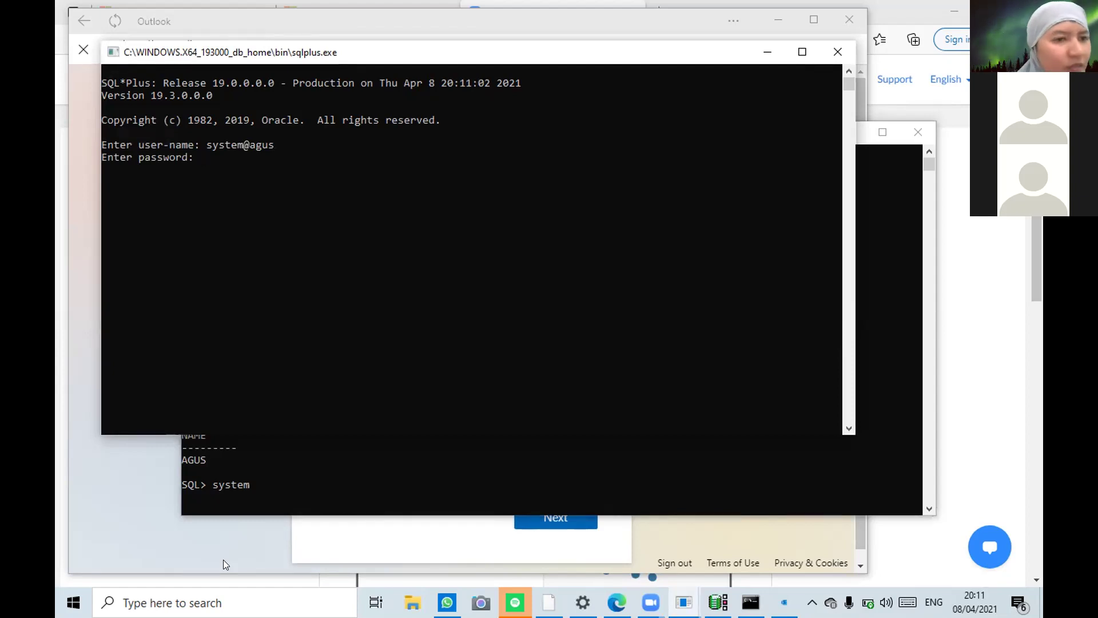
pyautogui.press('Return')
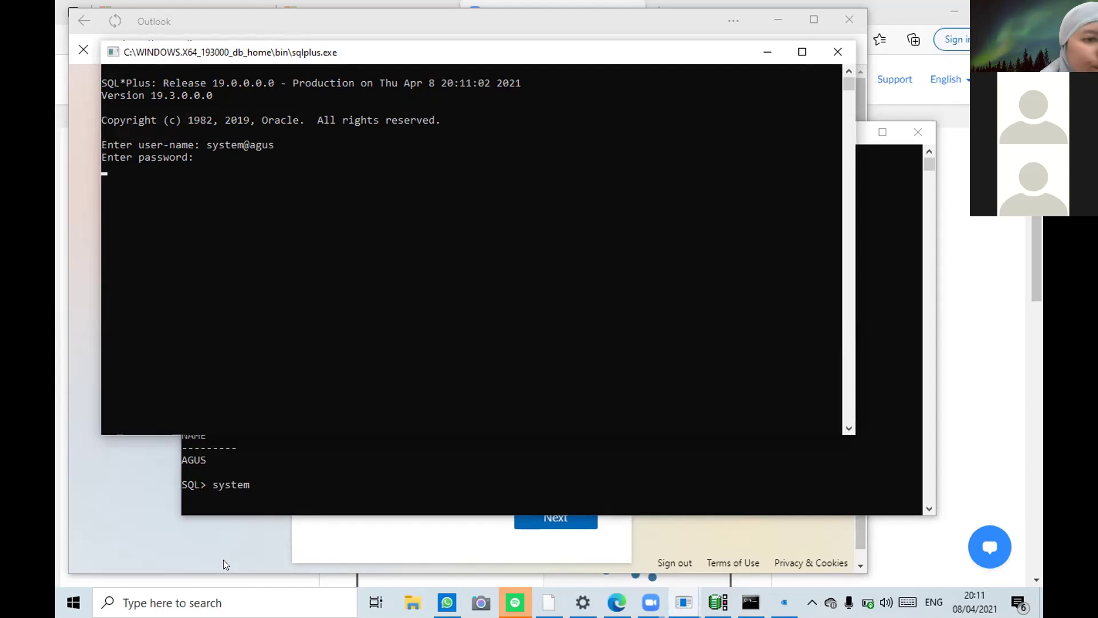
pyautogui.press('Return')
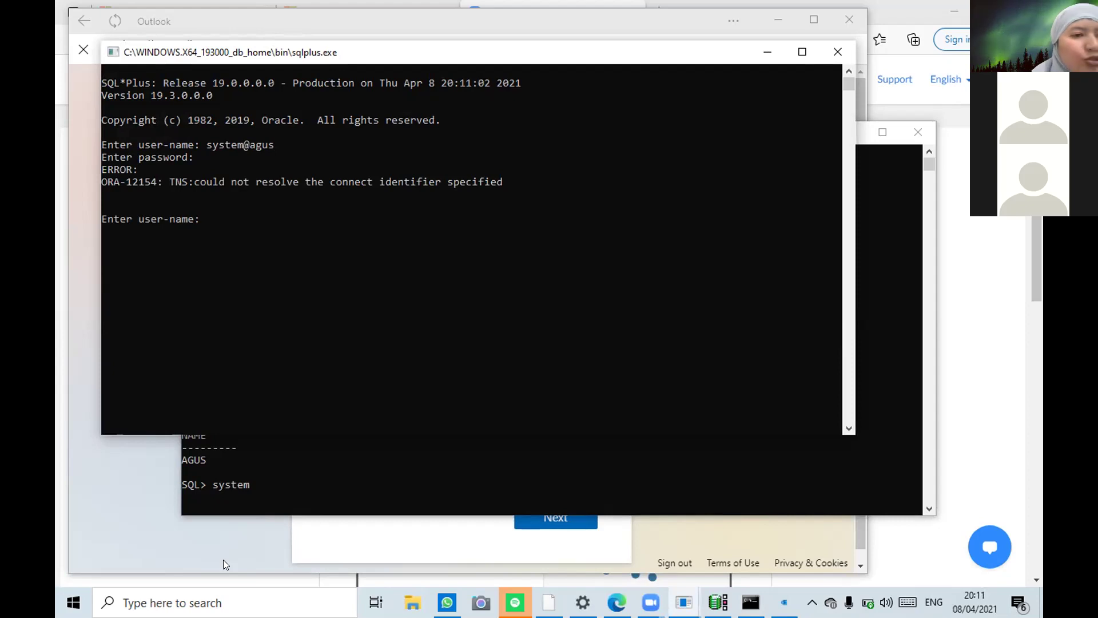
pyautogui.write('s')
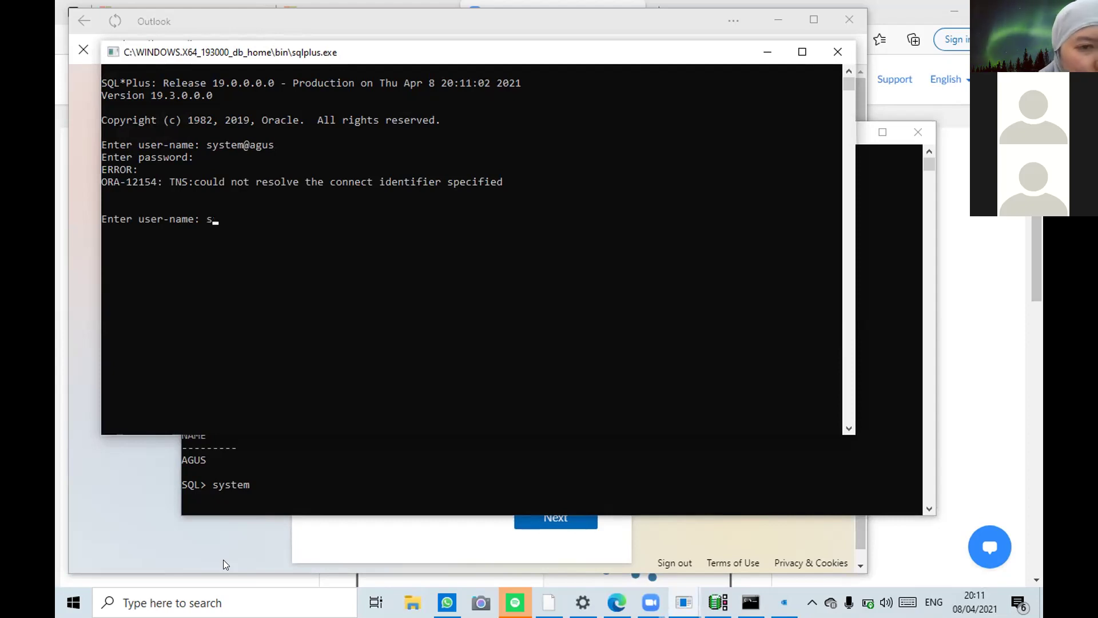
pyautogui.press('BackSpace')
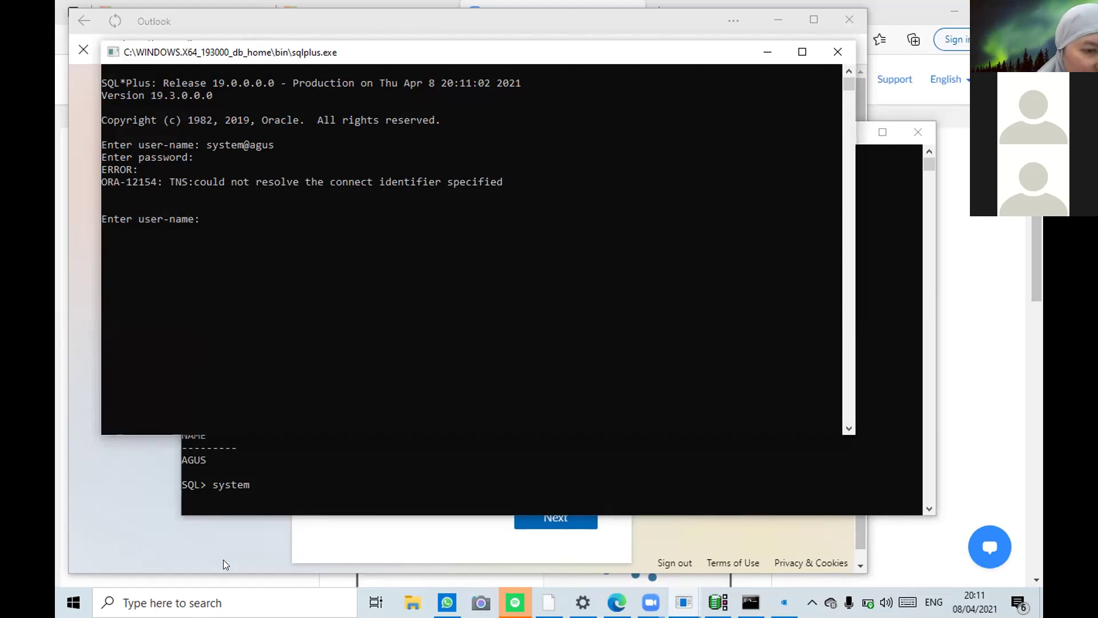
# Search Windows for 'serv' and launch the Services app
pyautogui.click(280, 500)
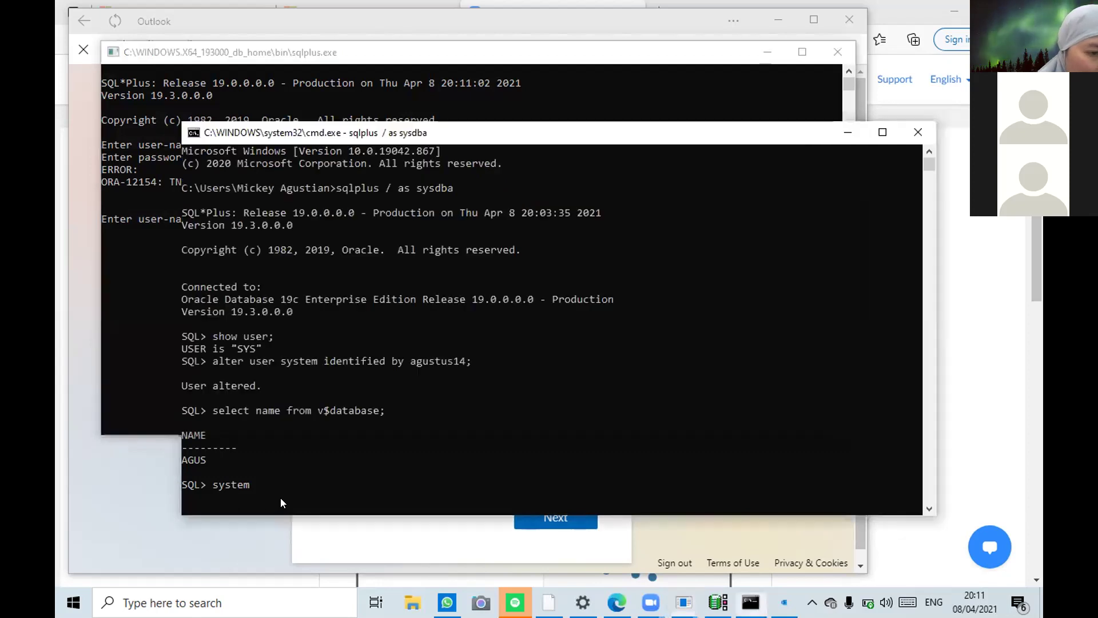
pyautogui.click(223, 602)
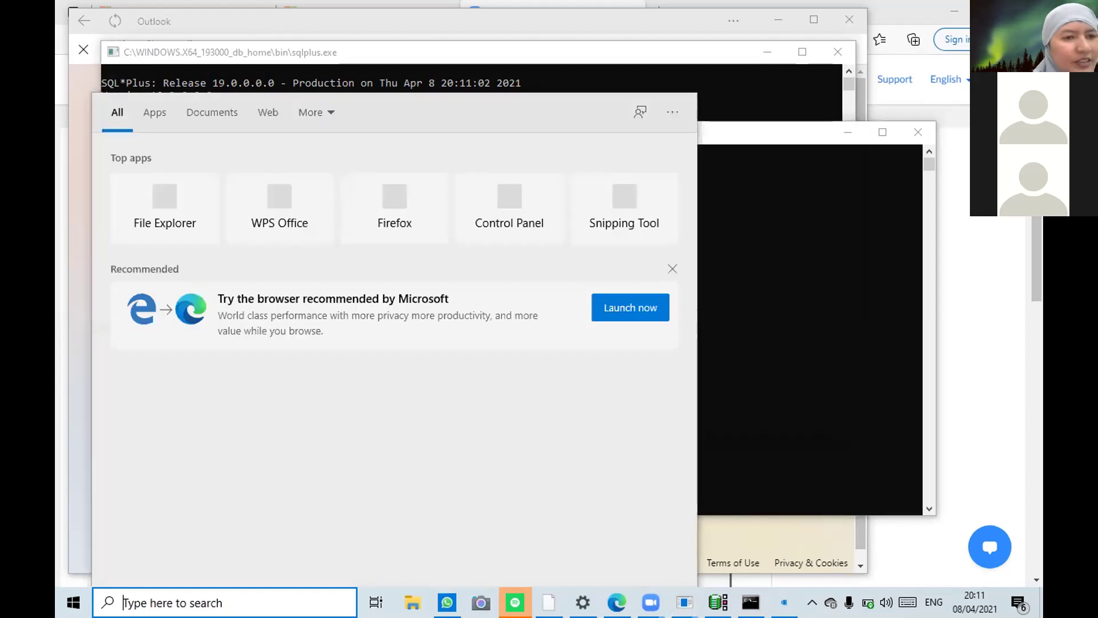
pyautogui.write('services')
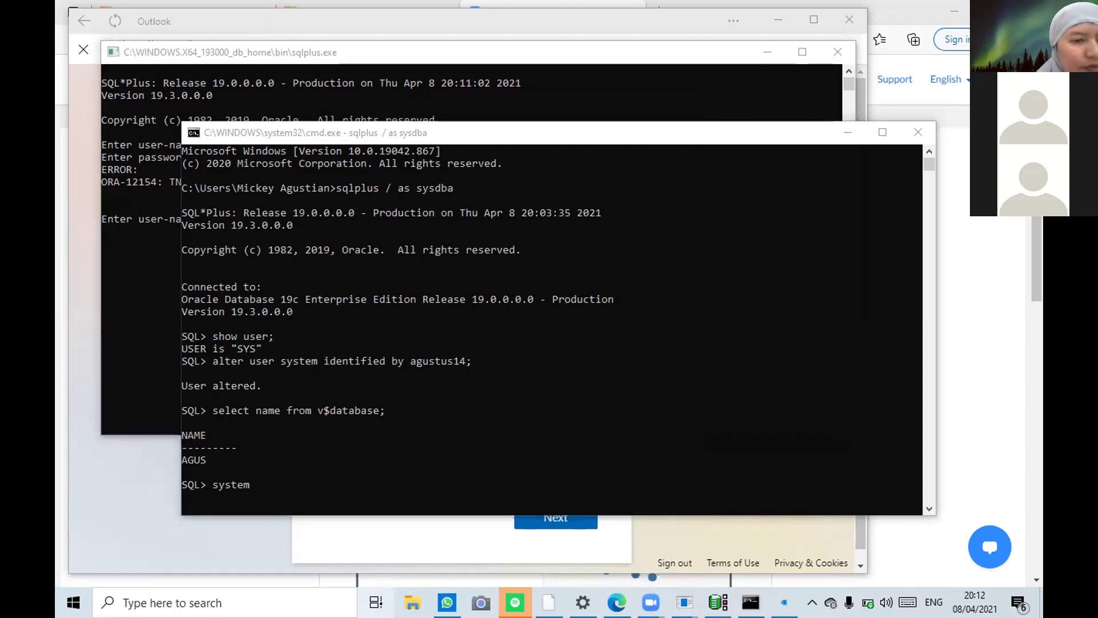
pyautogui.hotkey('alt', 'Tab')
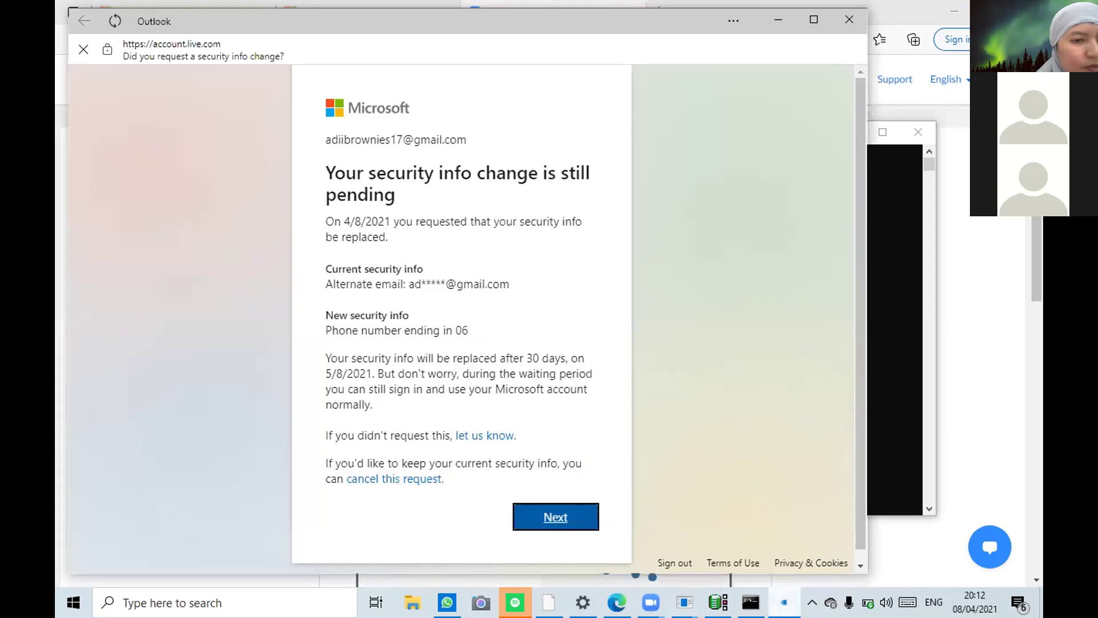
pyautogui.hotkey('alt', 'Tab')
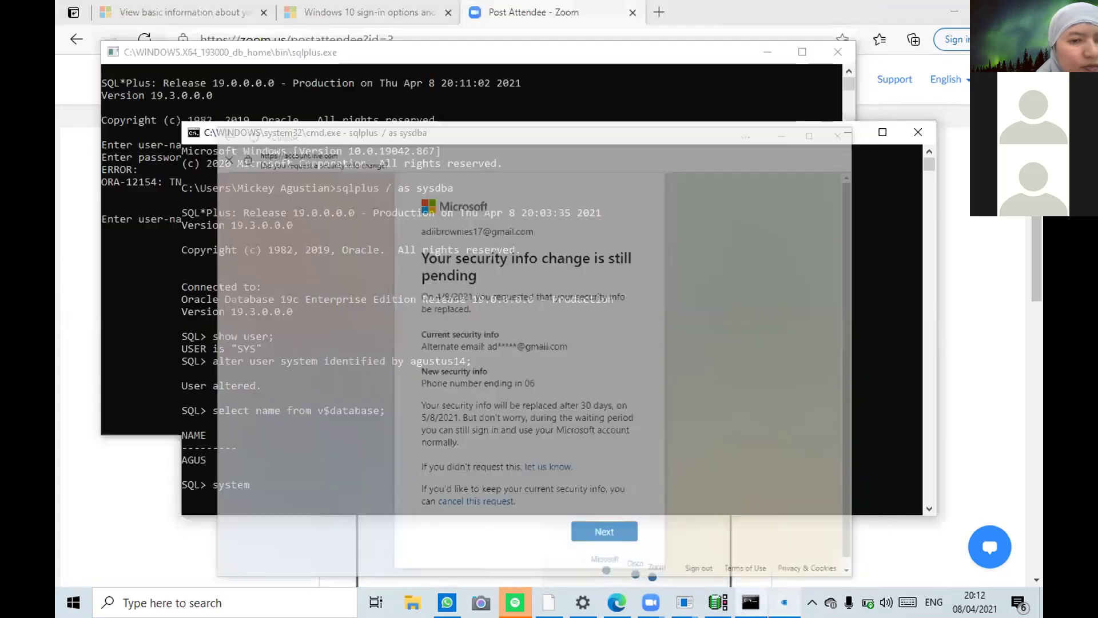
pyautogui.click(195, 598)
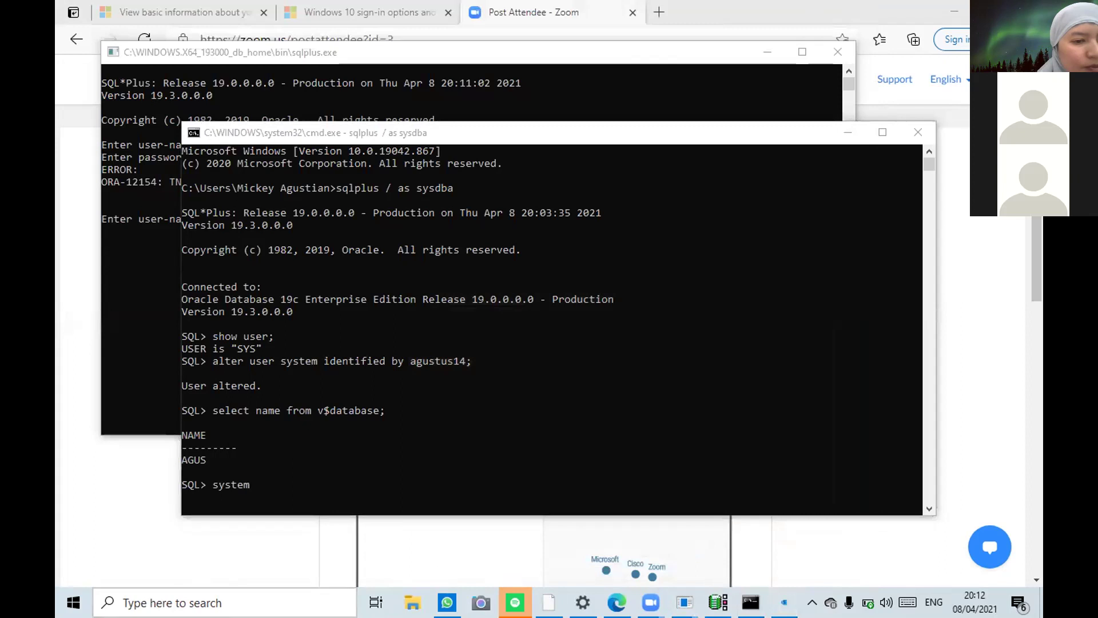
pyautogui.write('serv')
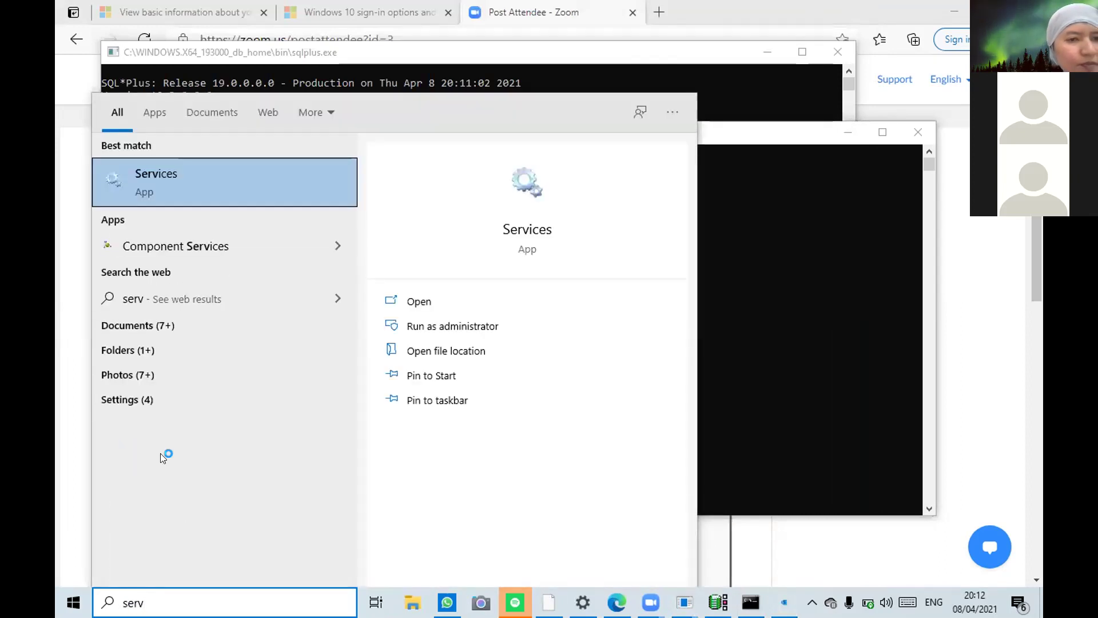
pyautogui.press('Return')
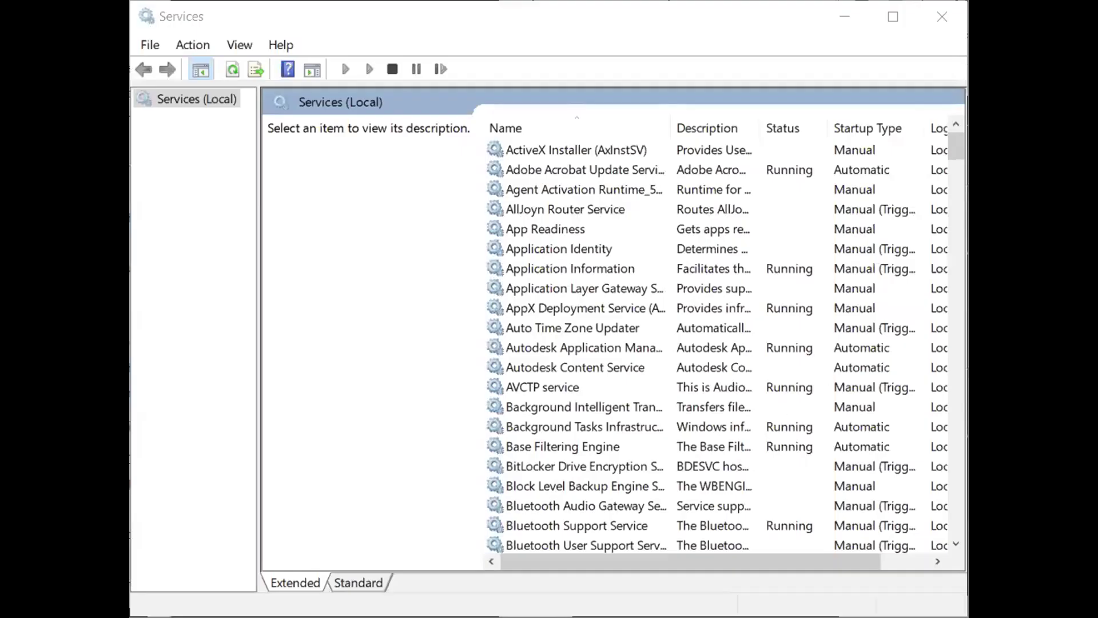
# Confirm OracleServiceDEMOMBD is running with Automatic startup, then minimise Services
pyautogui.scroll(-20, 559, 353)
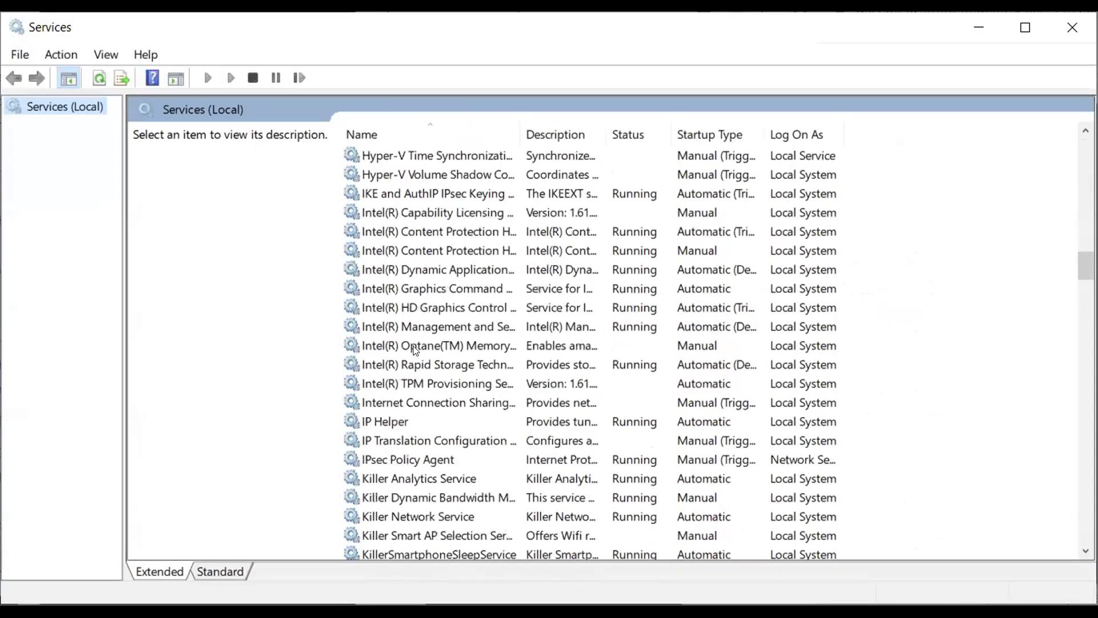
pyautogui.scroll(5, 415, 349)
pyautogui.scroll(-20, 413, 347)
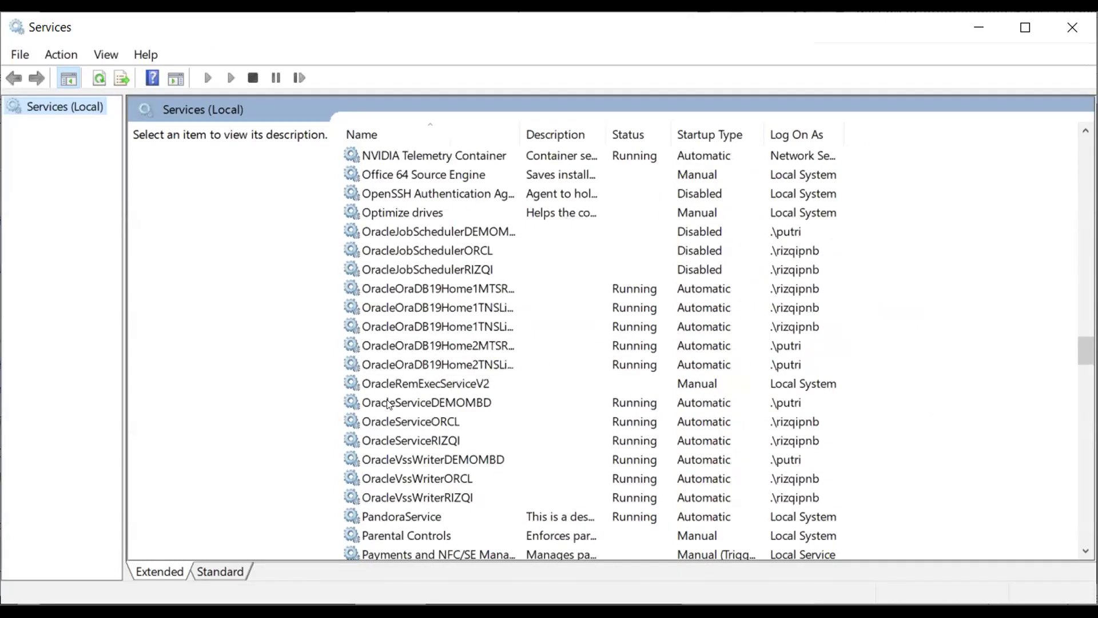
pyautogui.click(361, 400)
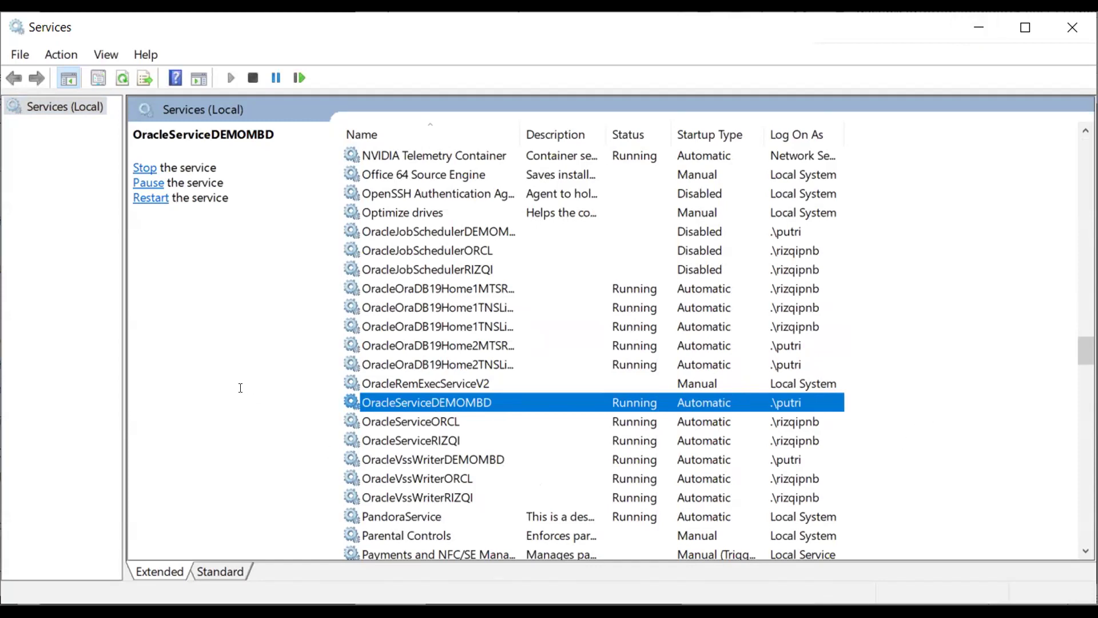
pyautogui.click(305, 446)
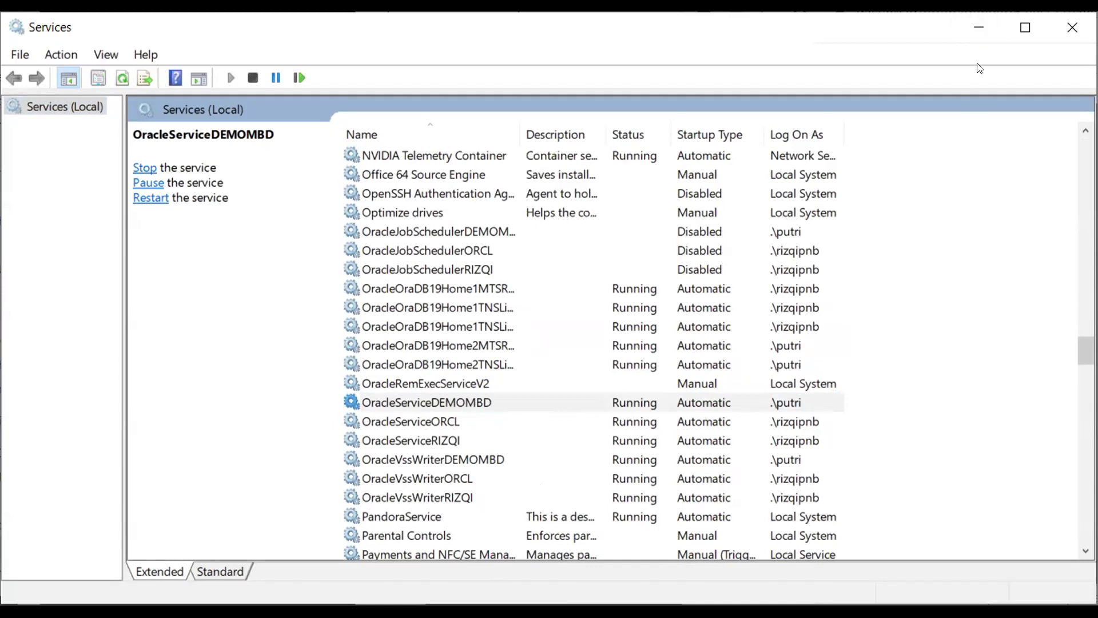
pyautogui.click(978, 29)
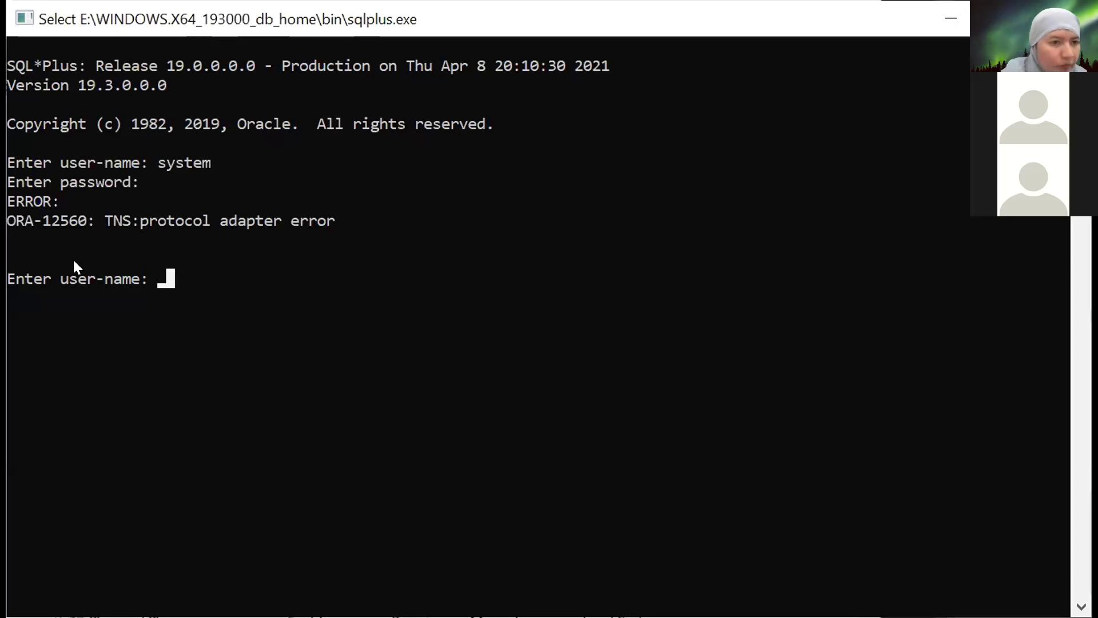
# Mark the ORA-12560 error text in SQL*Plus, then select the PPKN 2 SC - BEDAH SOAL PDF in Downloads
pyautogui.click(10, 355)
pyautogui.click(233, 453)
pyautogui.click(445, 588)
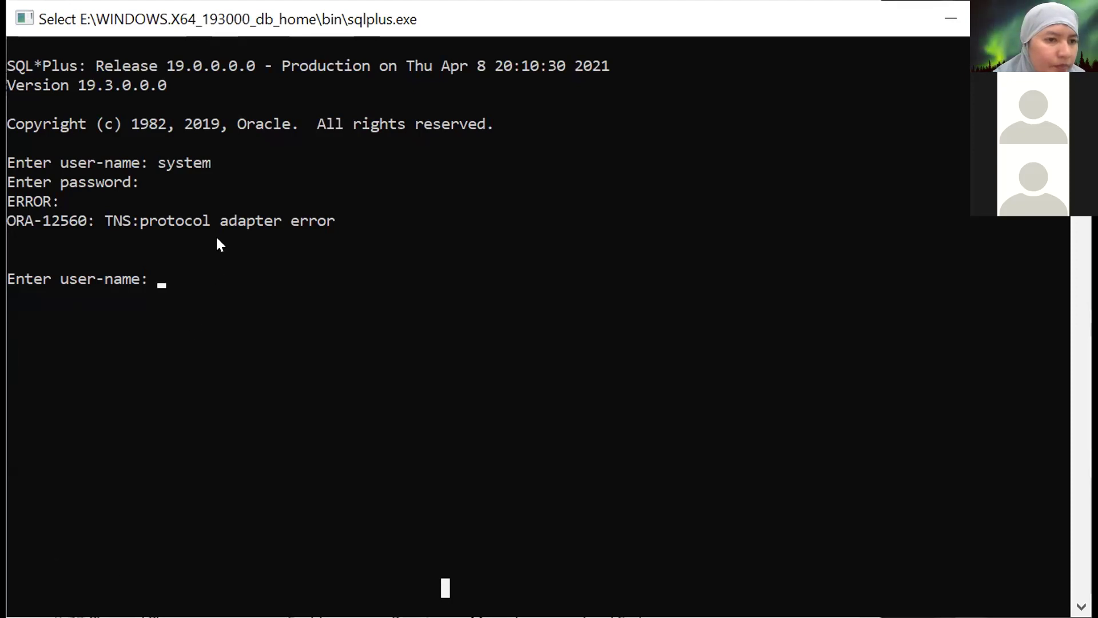
pyautogui.press('Escape')
pyautogui.click(250, 549)
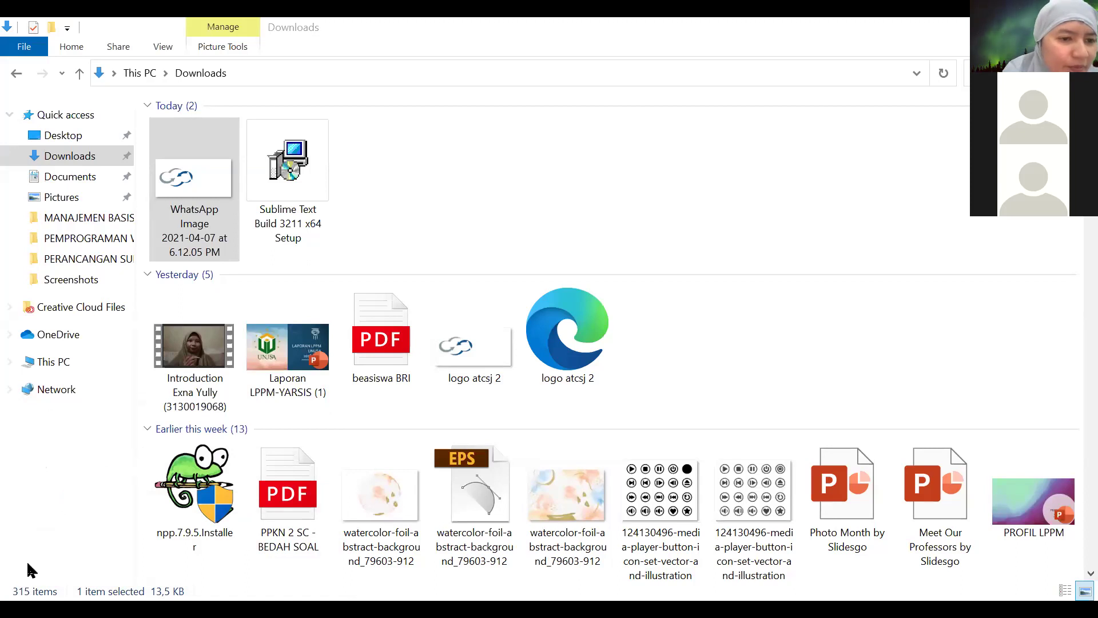
pyautogui.click(274, 553)
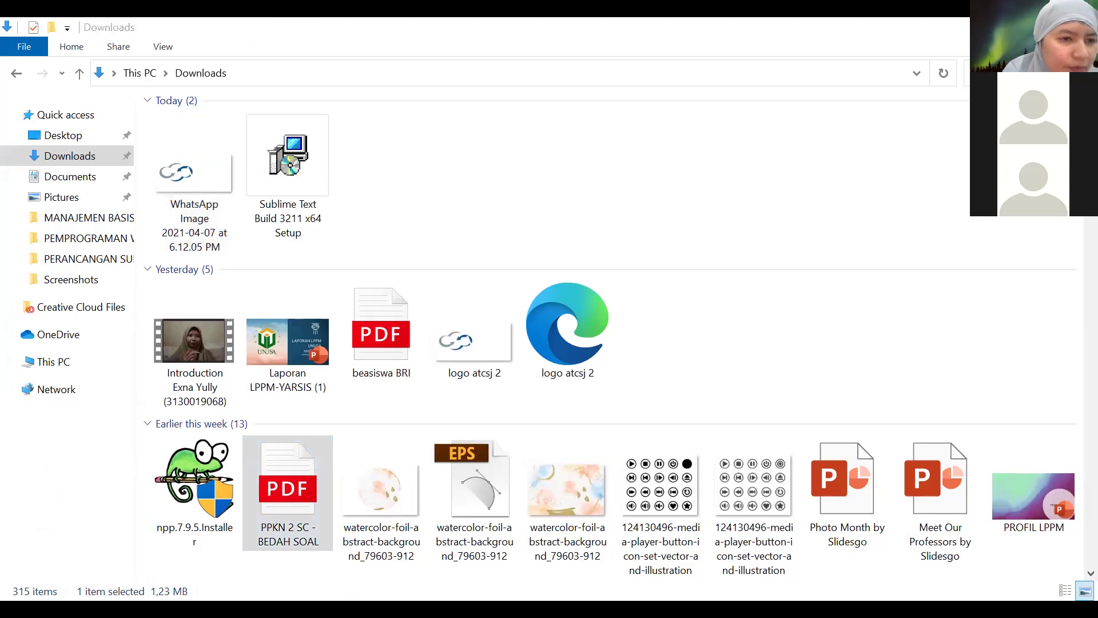
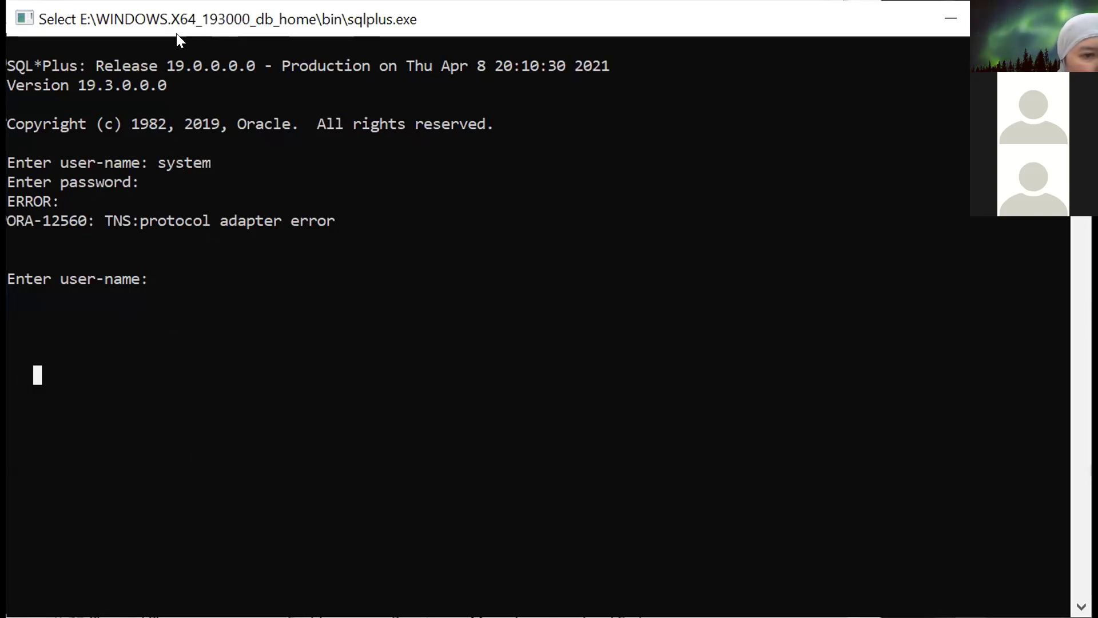
pyautogui.moveTo(209, 10)
pyautogui.mouseDown()
pyautogui.moveTo(176, 8)
pyautogui.moveTo(208, 10)
pyautogui.mouseUp()
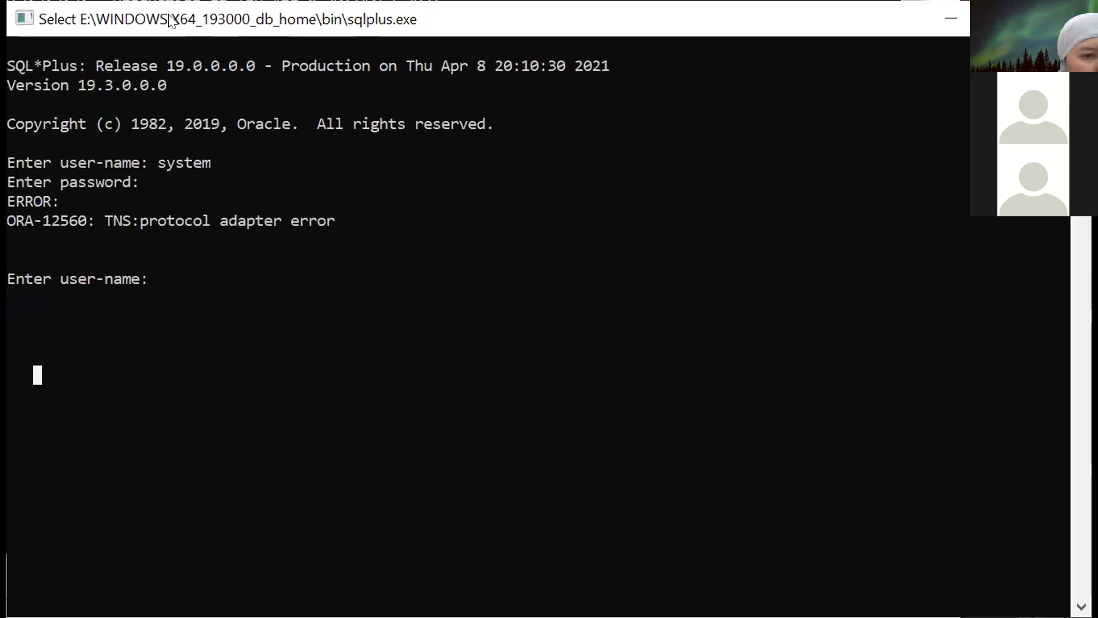
pyautogui.moveTo(444, 23)
pyautogui.mouseDown()
pyautogui.moveTo(427, 14)
pyautogui.moveTo(450, 24)
pyautogui.mouseUp()
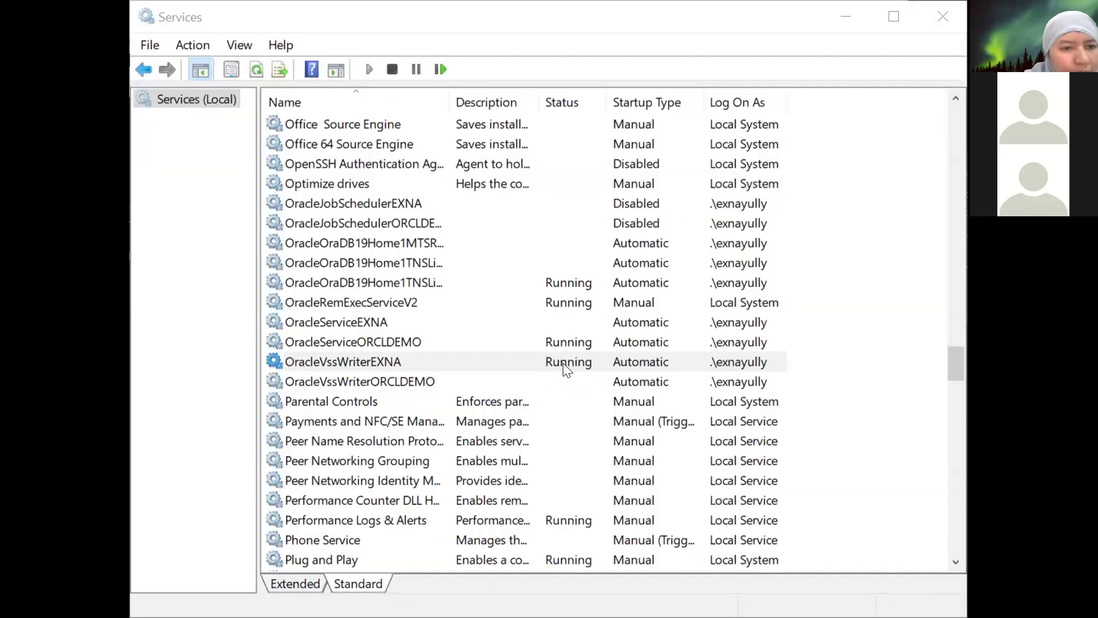
pyautogui.click(517, 365)
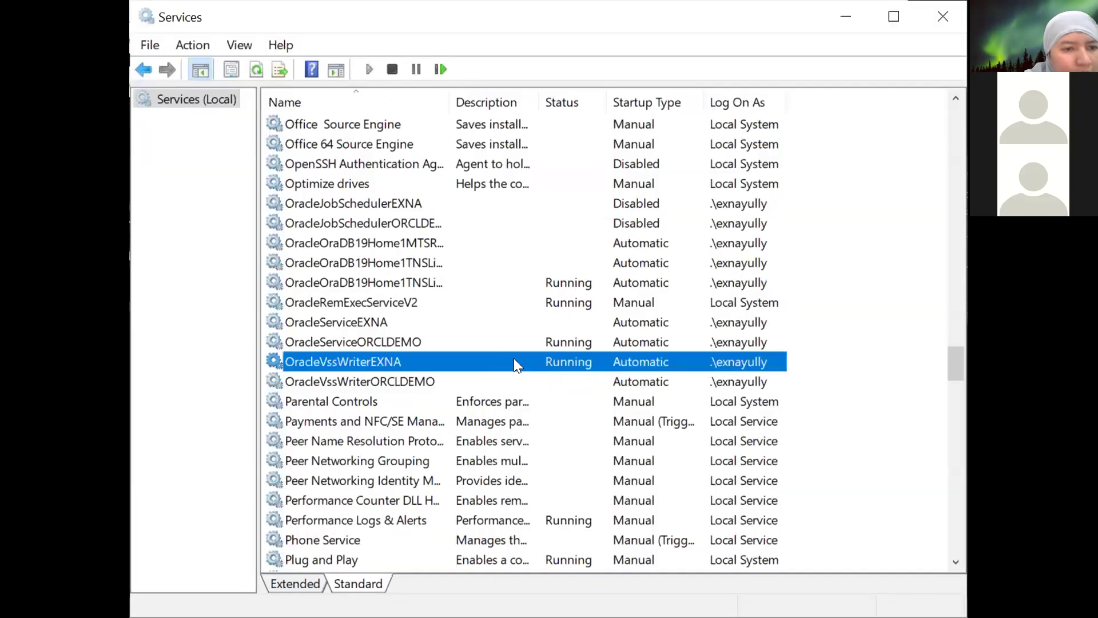
pyautogui.click(569, 346)
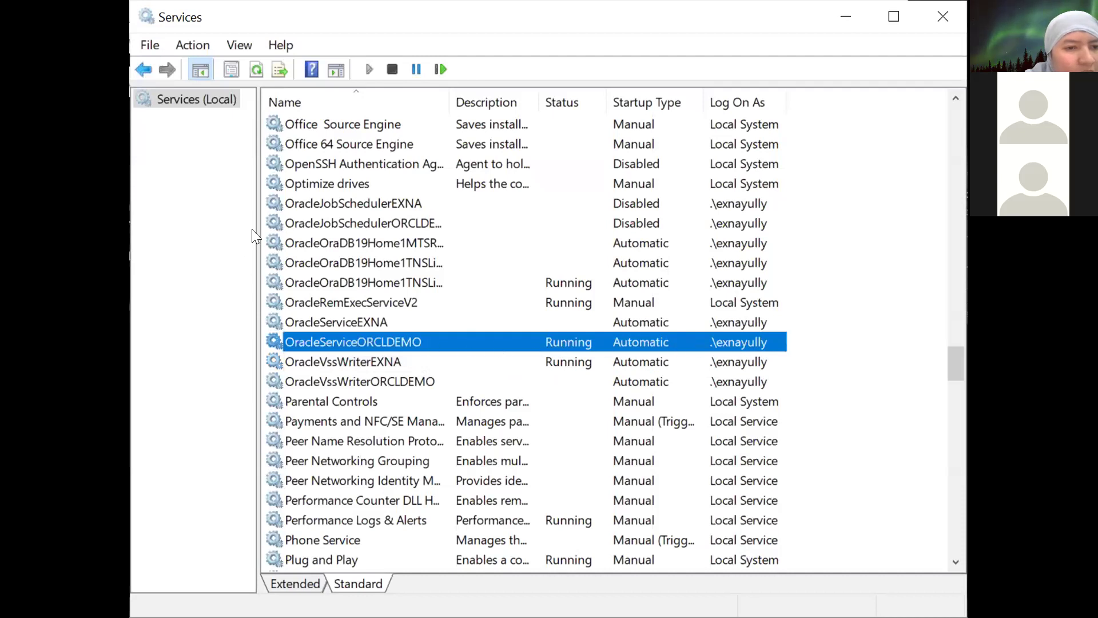
pyautogui.moveTo(254, 231); pyautogui.dragTo(399, 245)
pyautogui.click(412, 362)
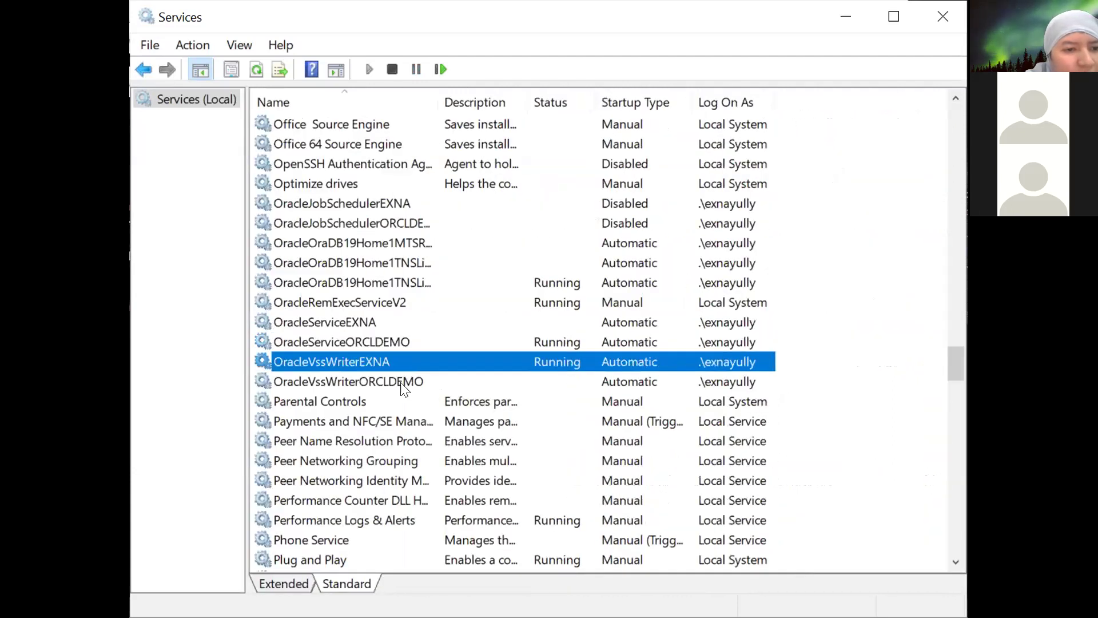
pyautogui.click(358, 324)
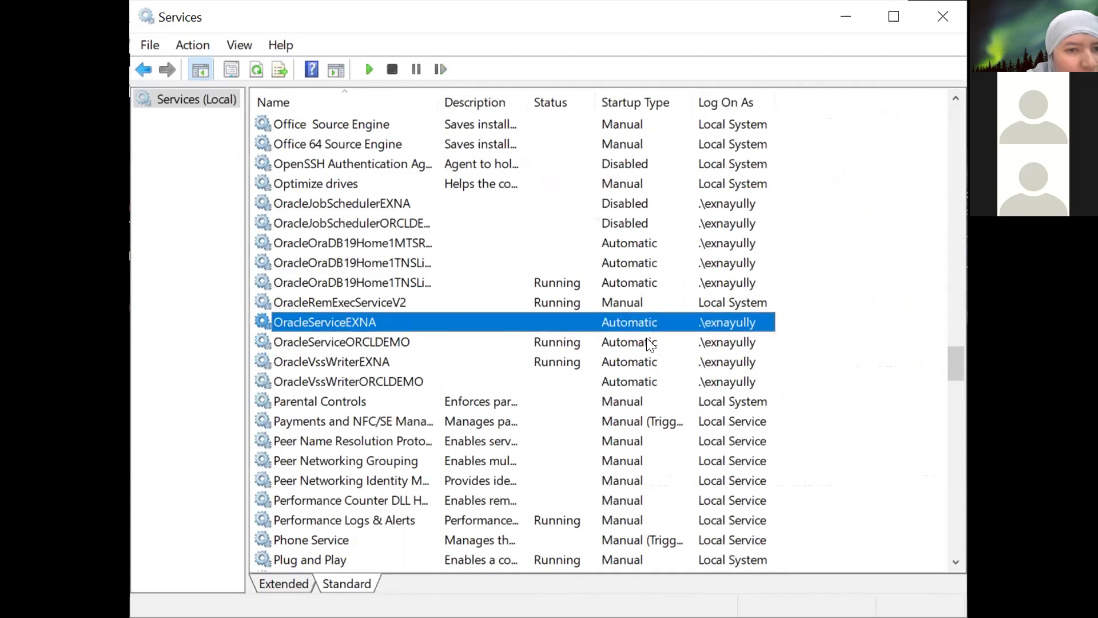
pyautogui.click(826, 363)
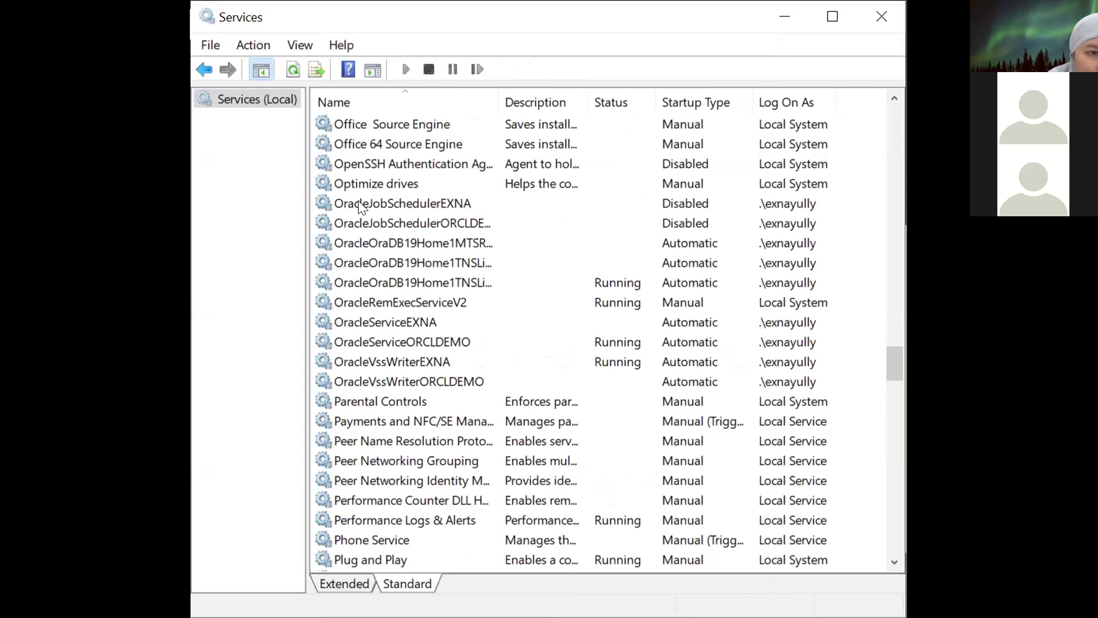
pyautogui.click(411, 324)
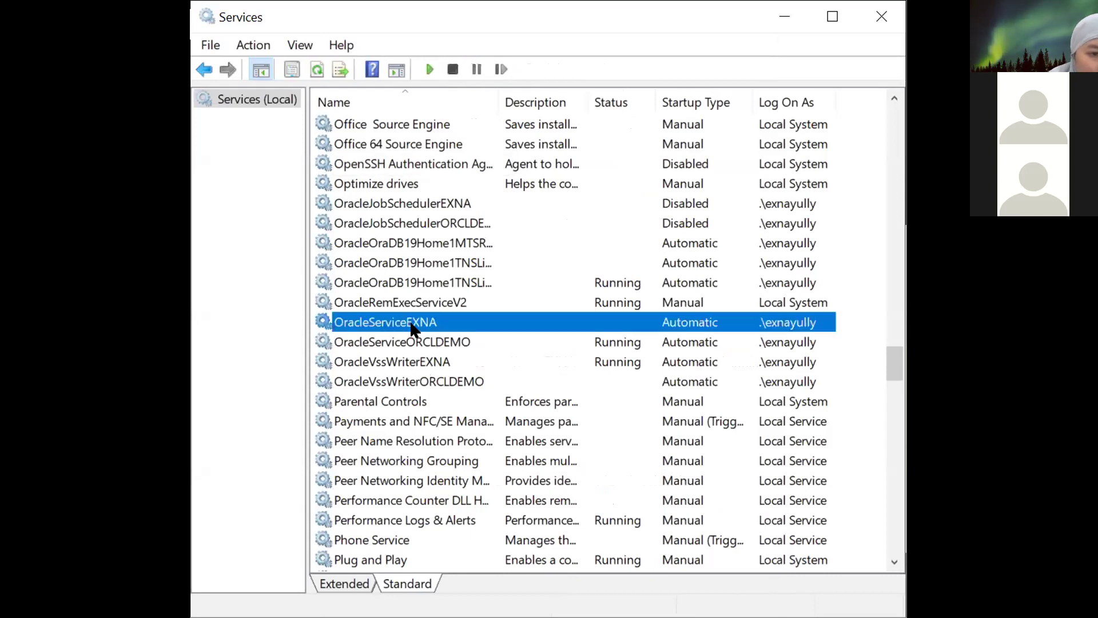
pyautogui.click(302, 125)
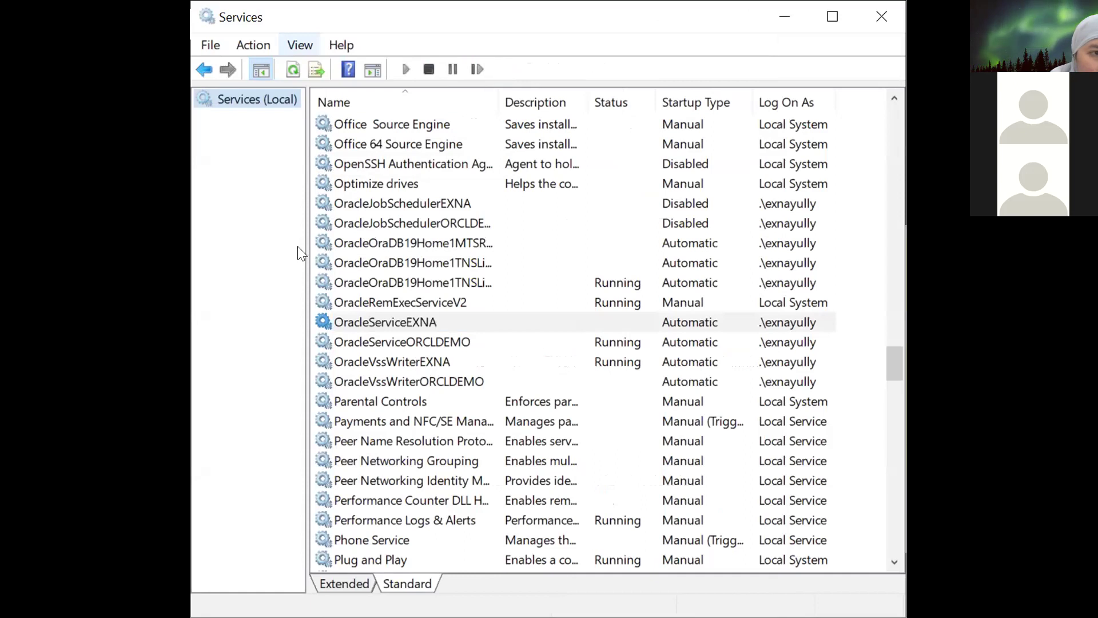
# Refresh OracleServiceEXNA's status, then start the stopped service
pyautogui.rightClick(640, 321)
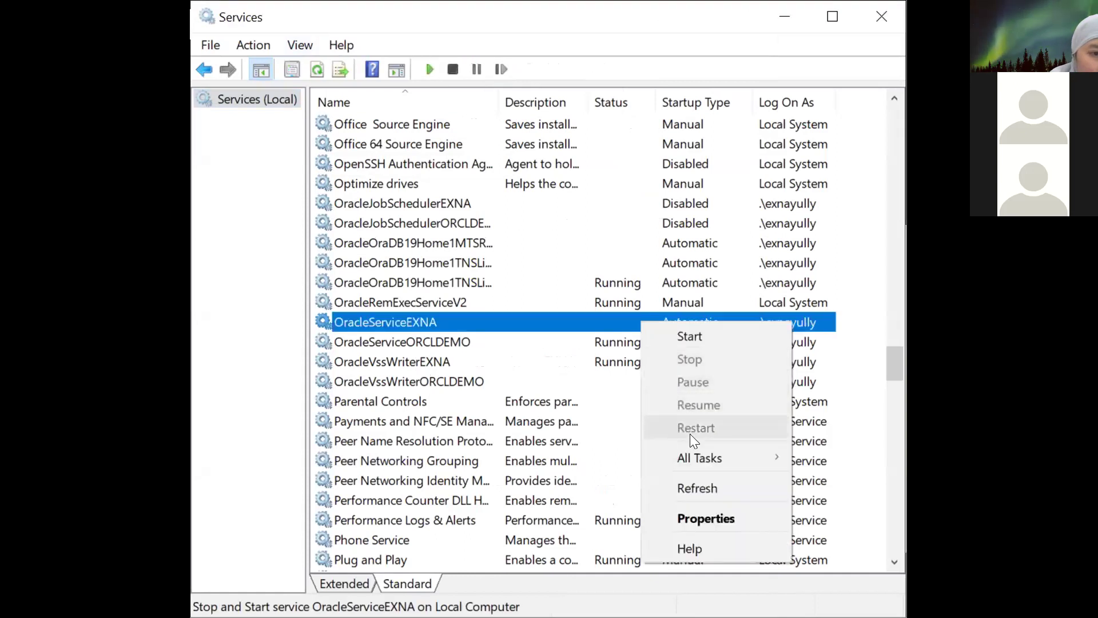
pyautogui.click(694, 486)
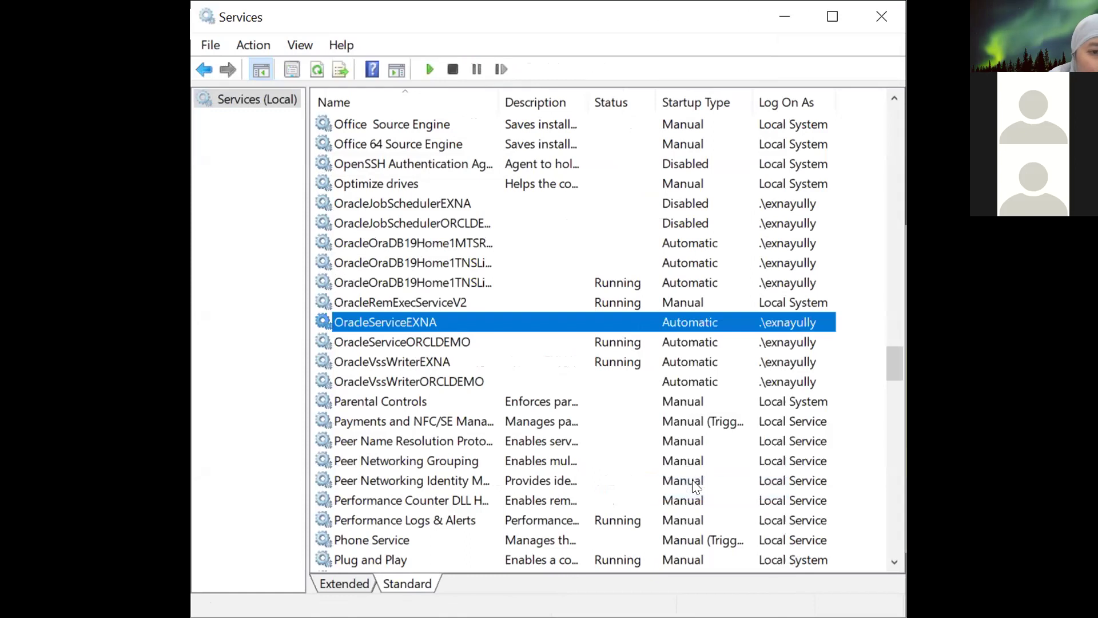
pyautogui.rightClick(593, 313)
pyautogui.click(627, 324)
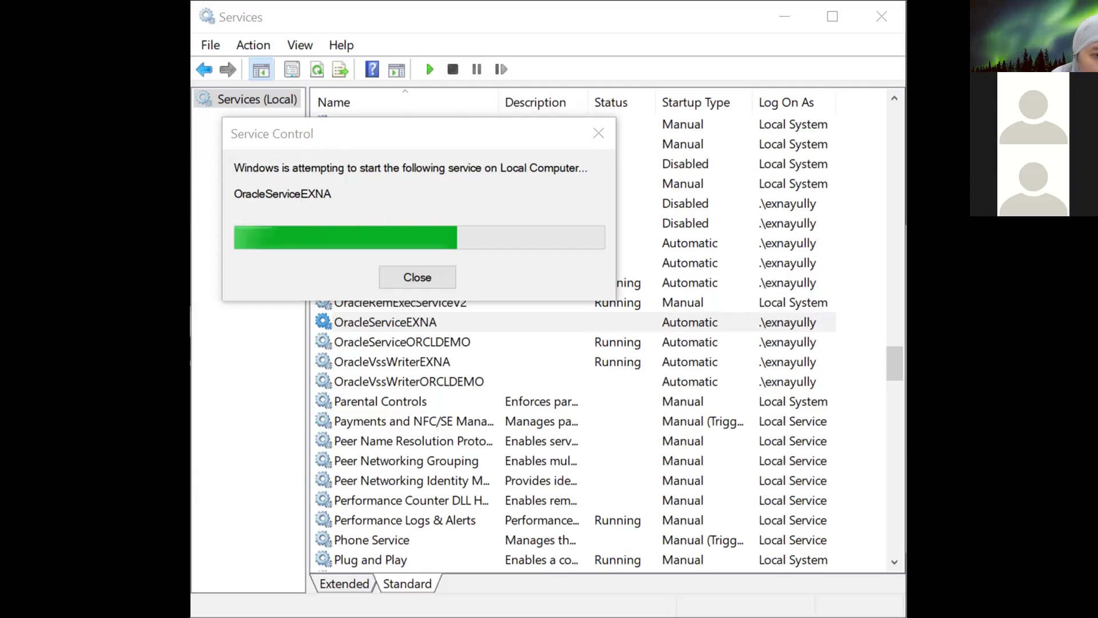
# Let OracleServiceEXNA finish starting until it shows Running, then return to the SQL*Plus logon prompt
pyautogui.click(229, 183)
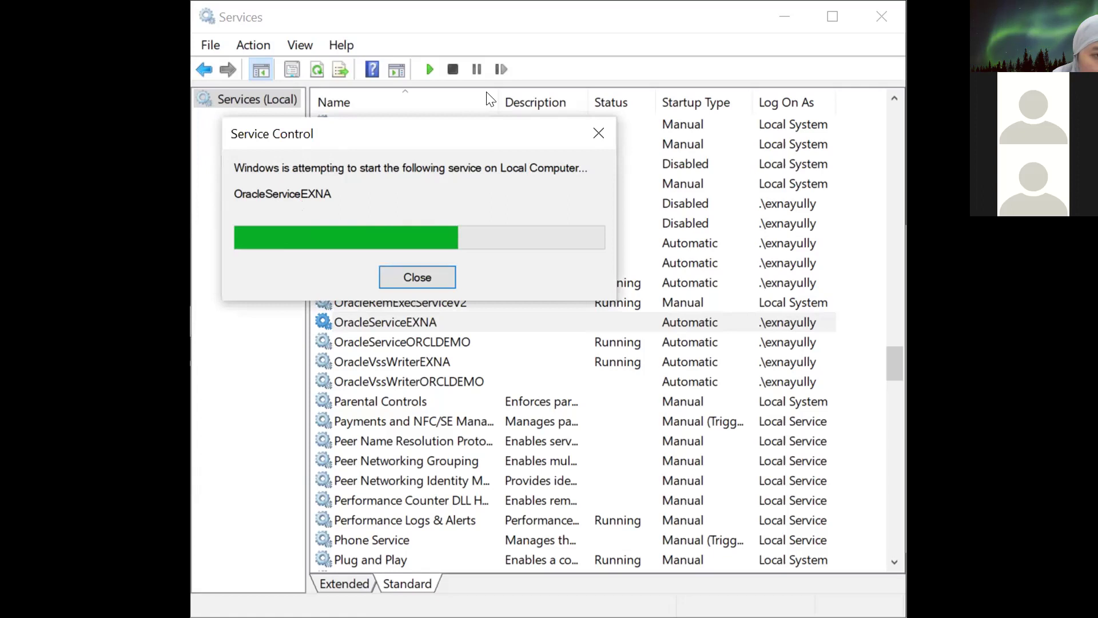
pyautogui.click(550, 74)
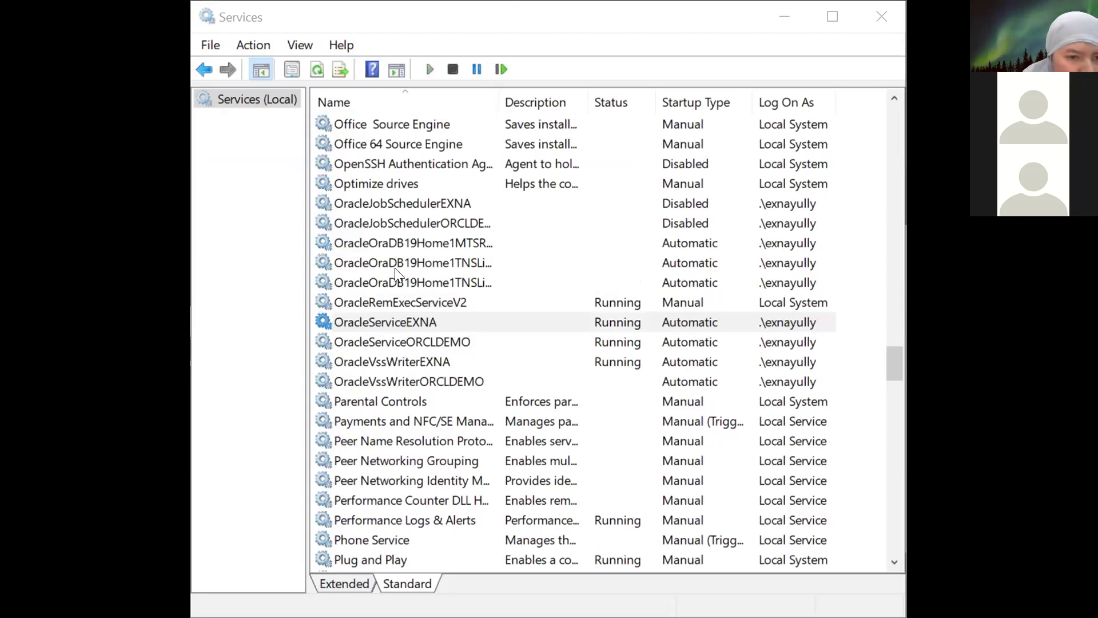
pyautogui.scroll(1, 395, 268)
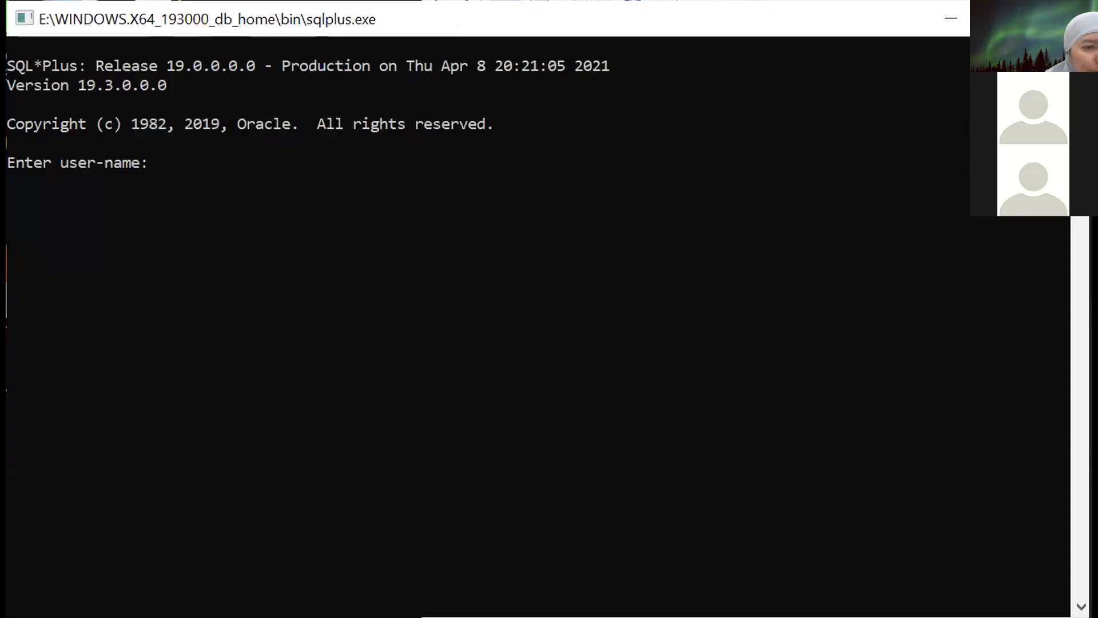
# Attempt a logon with the misspelled user name 'sytem', which fails with ORA-01017
pyautogui.write('syte')
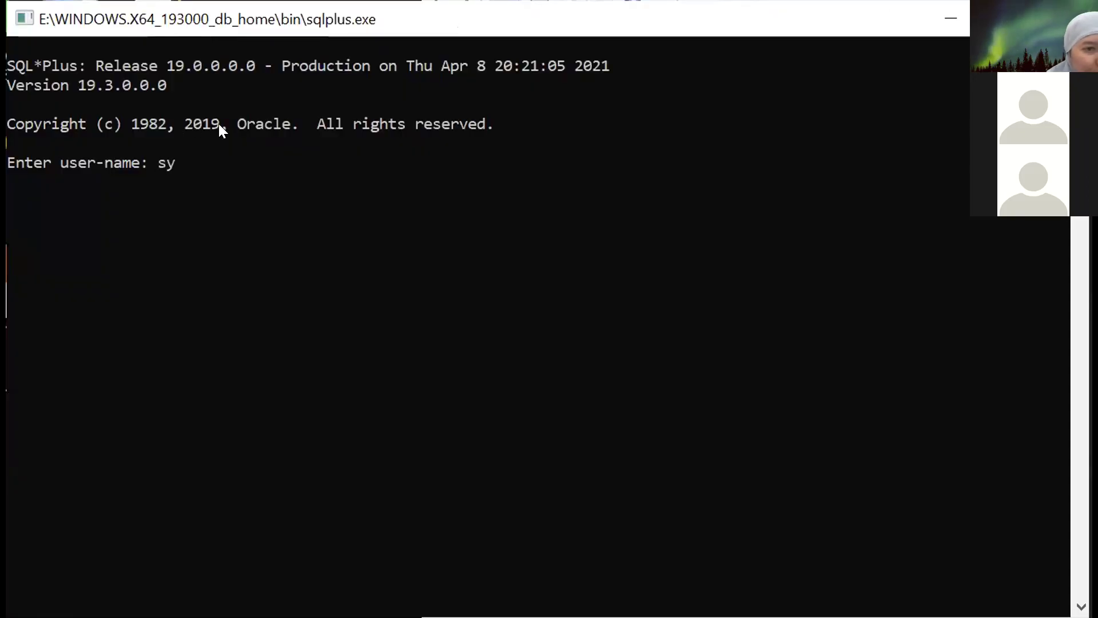
pyautogui.write('m')
pyautogui.press('Return')
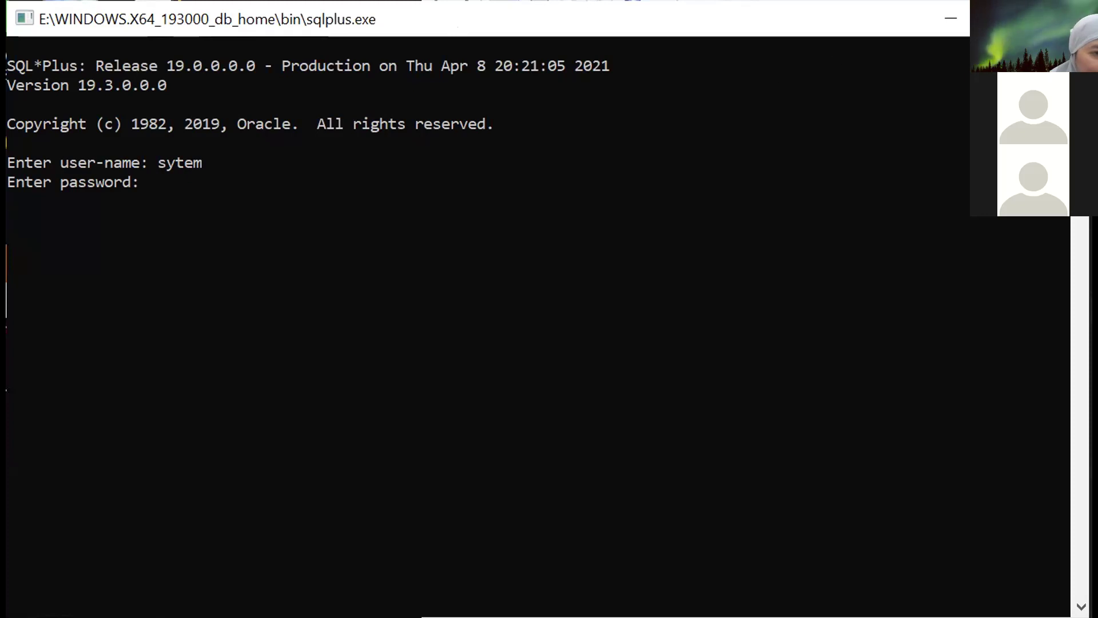
pyautogui.press('Return')
# Log on as system with the account password to reach the SQL> prompt
pyautogui.write('c')
pyautogui.press('BackSpace')
pyautogui.write('system')
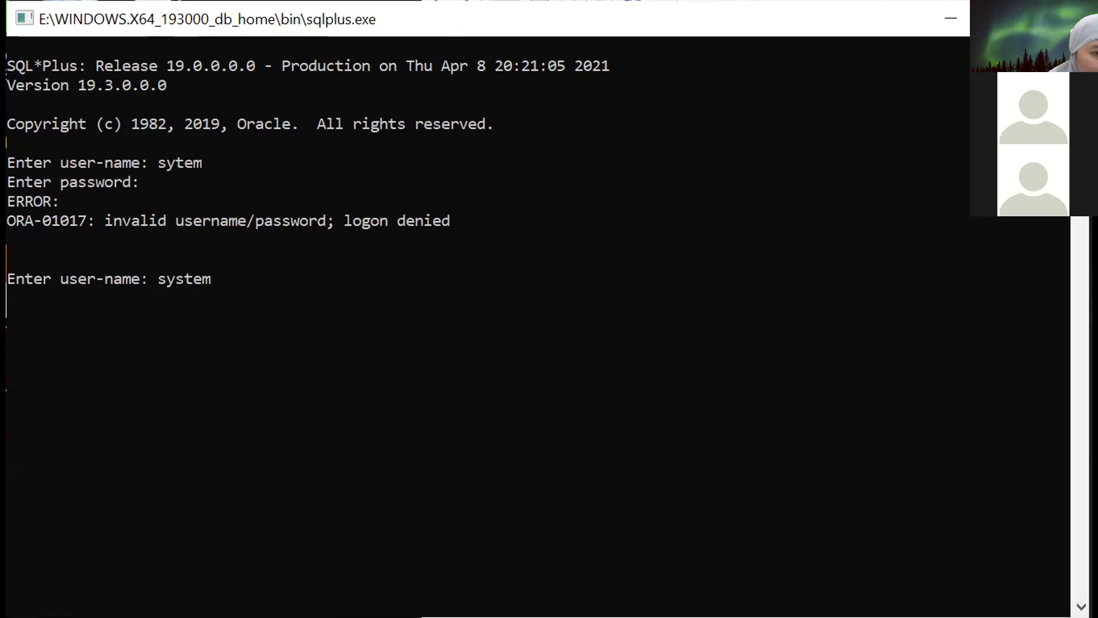
pyautogui.press('BackSpace')
pyautogui.press('BackSpace')
pyautogui.press('BackSpace')
pyautogui.press('BackSpace')
pyautogui.press('BackSpace')
pyautogui.press('BackSpace')
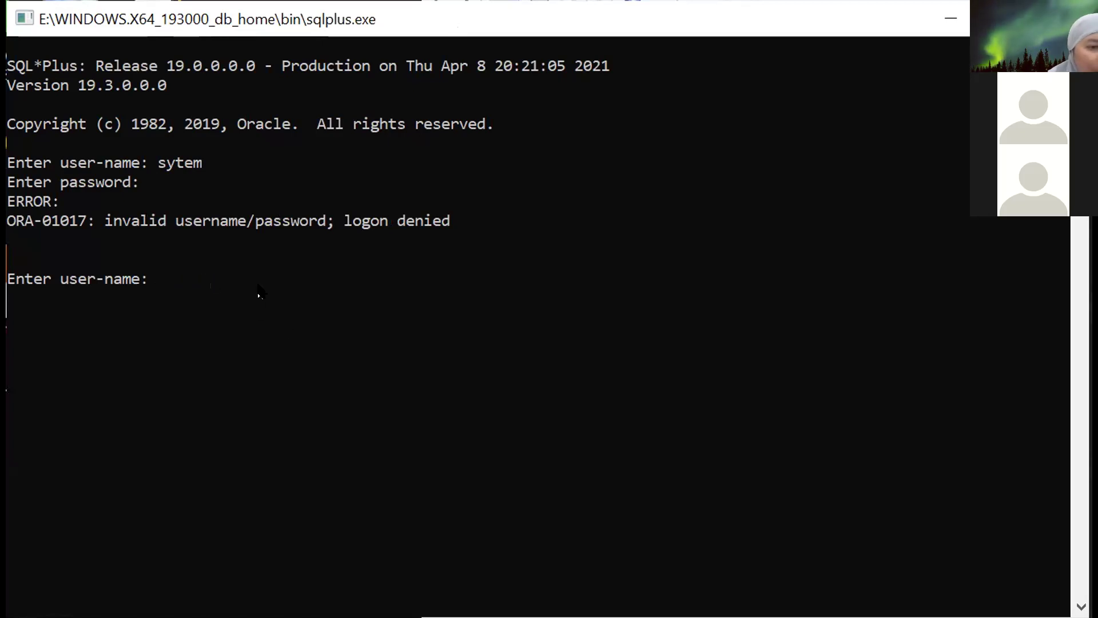
pyautogui.write('system')
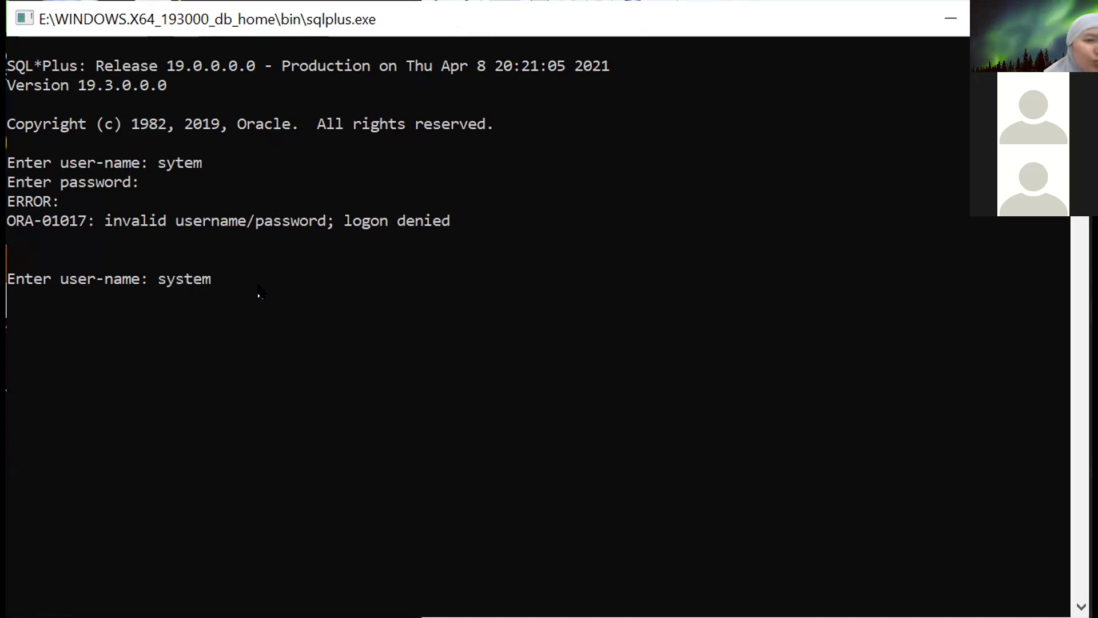
pyautogui.press('Return')
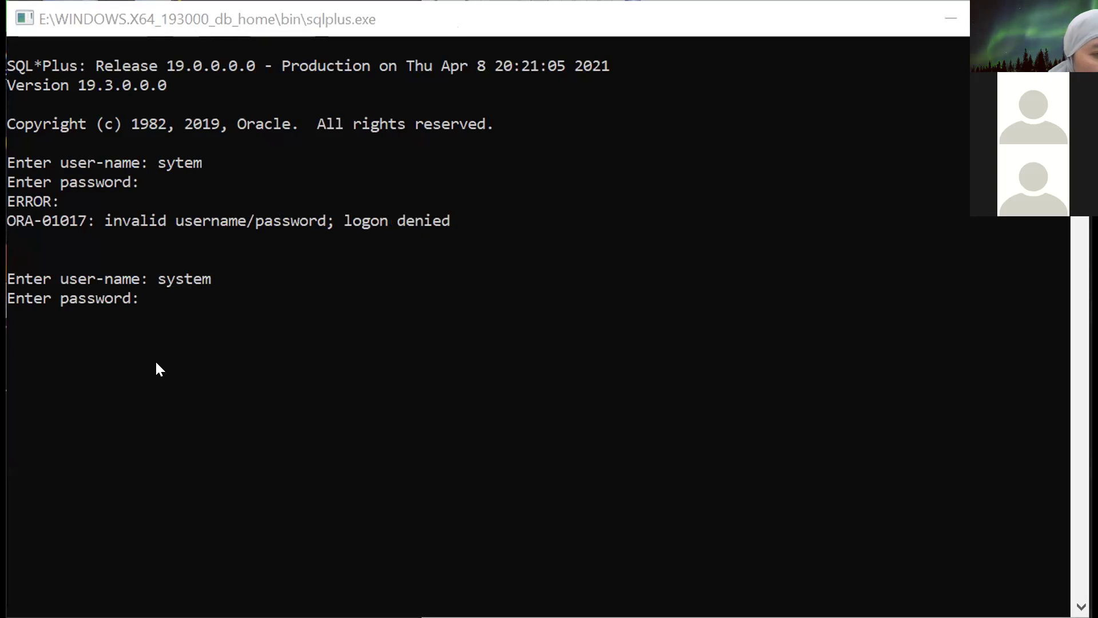
pyautogui.click(163, 314)
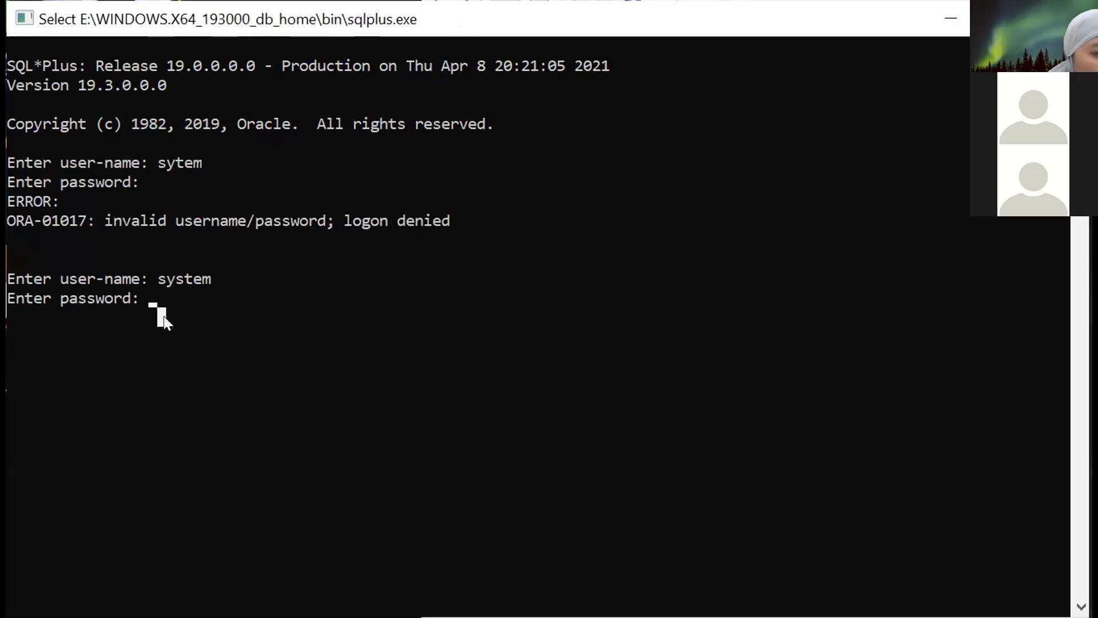
pyautogui.press('Escape')
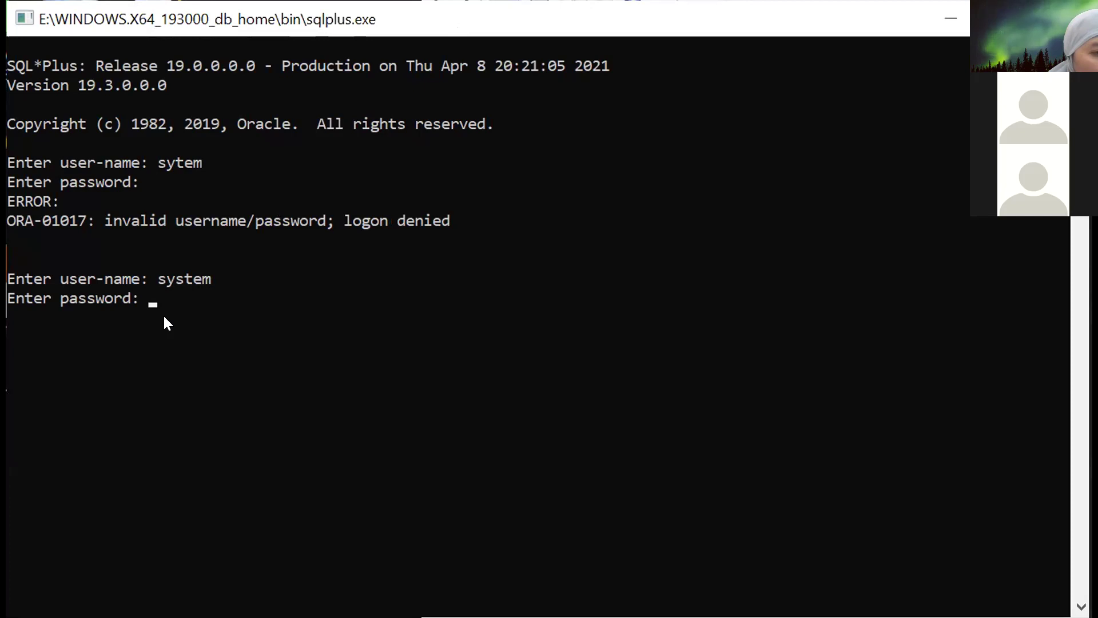
pyautogui.press('Return')
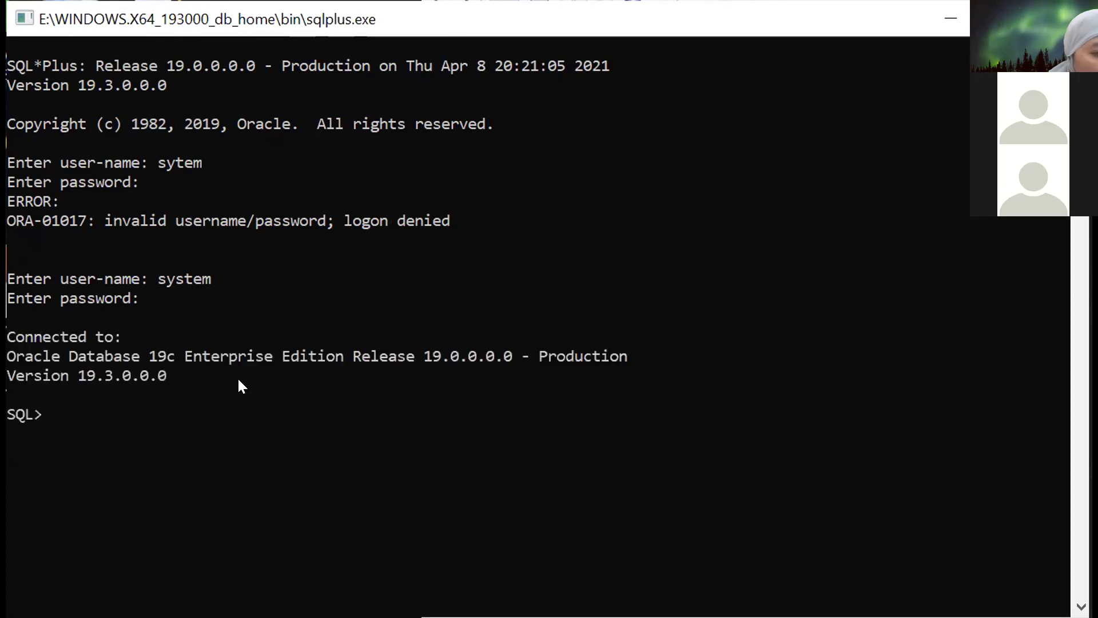
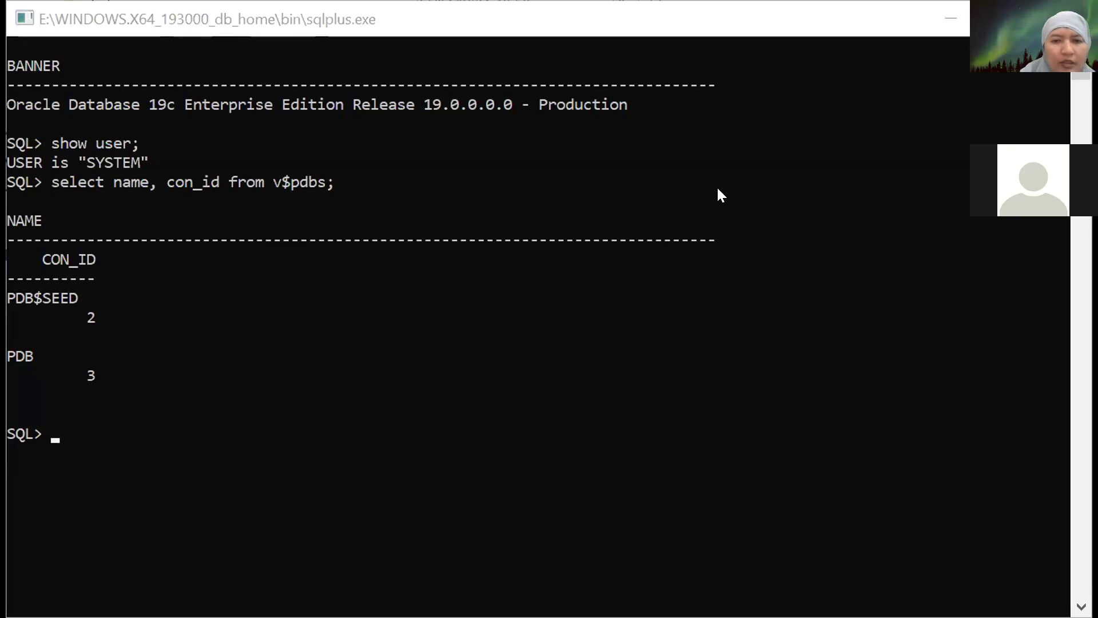
# Clear the stray character in SQL*Plus and open a new Command Prompt with Win+R cmd
pyautogui.click(97, 431)
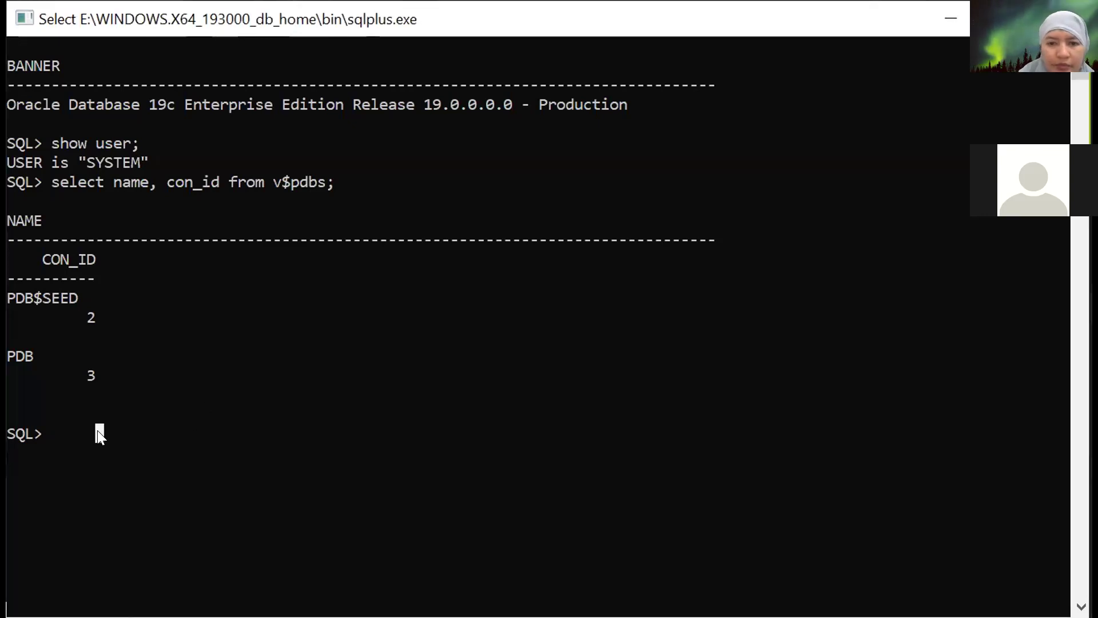
pyautogui.write('s')
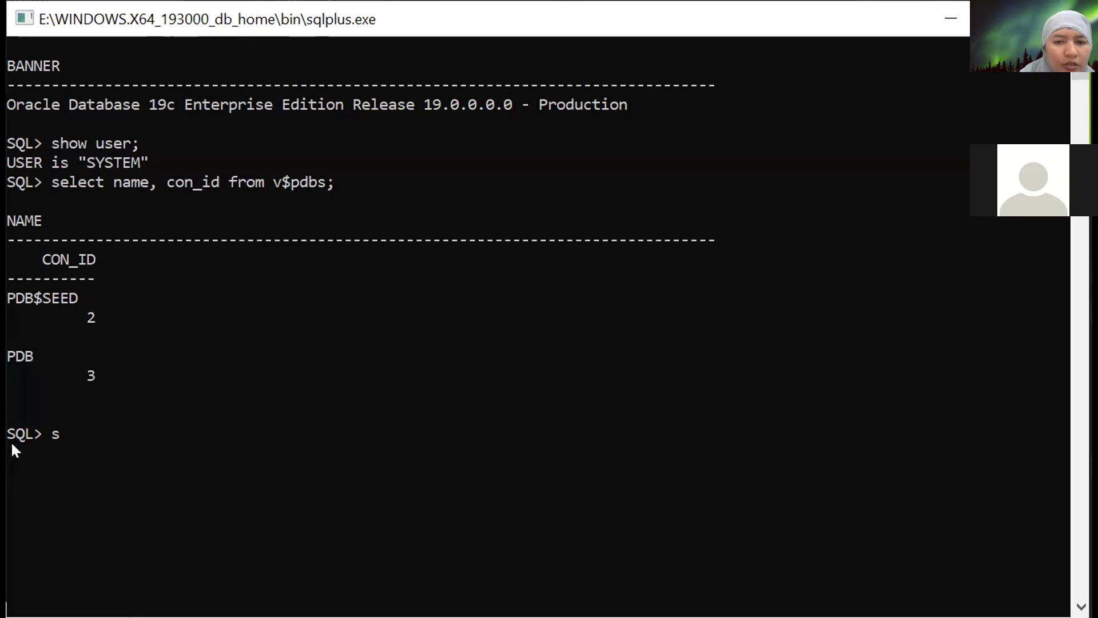
pyautogui.press('BackSpace')
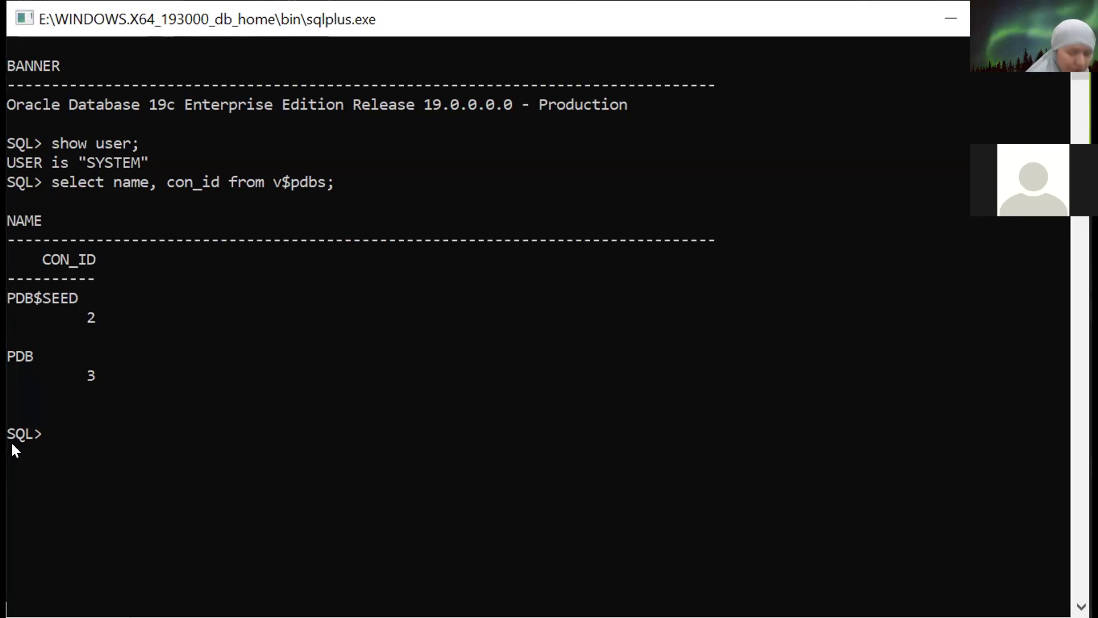
pyautogui.press('super+r')
pyautogui.press('Return')
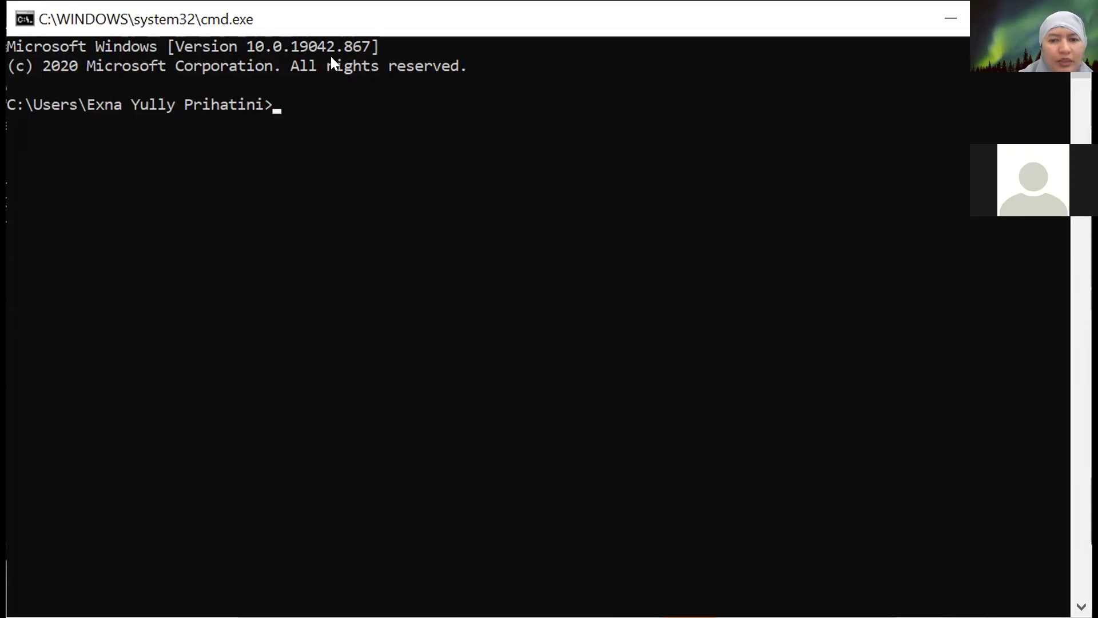
# Move the cmd window aside and run netca to launch the Net Configuration Assistant
pyautogui.moveTo(349, 26)
pyautogui.mouseDown()
pyautogui.moveTo(359, 59)
pyautogui.moveTo(344, 21)
pyautogui.mouseUp()
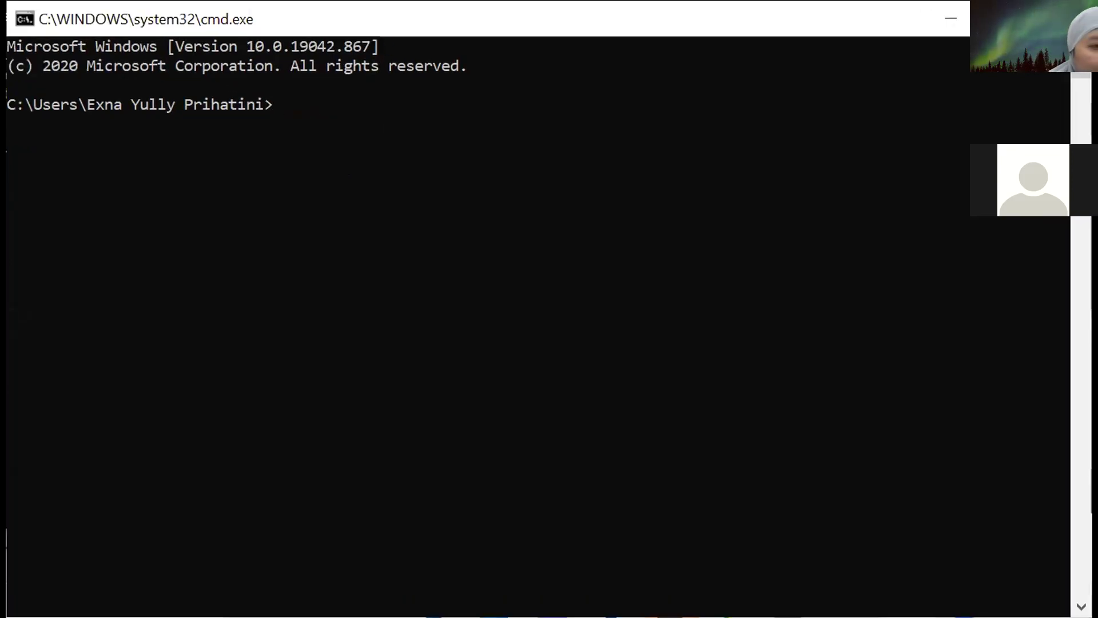
pyautogui.write('netc')
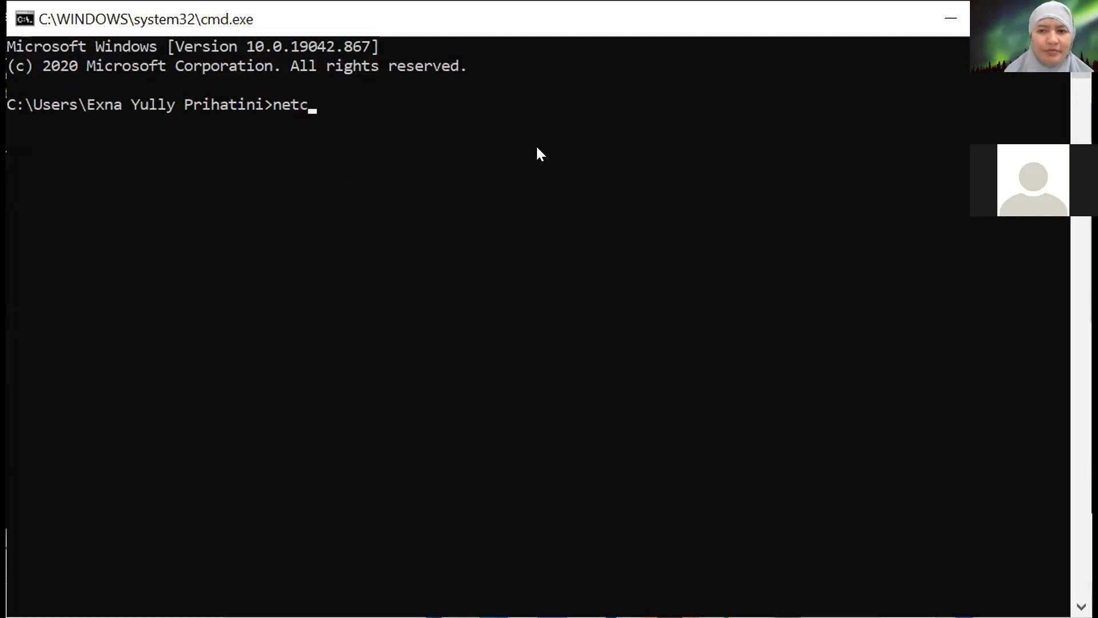
pyautogui.press('BackSpace')
pyautogui.write('ca')
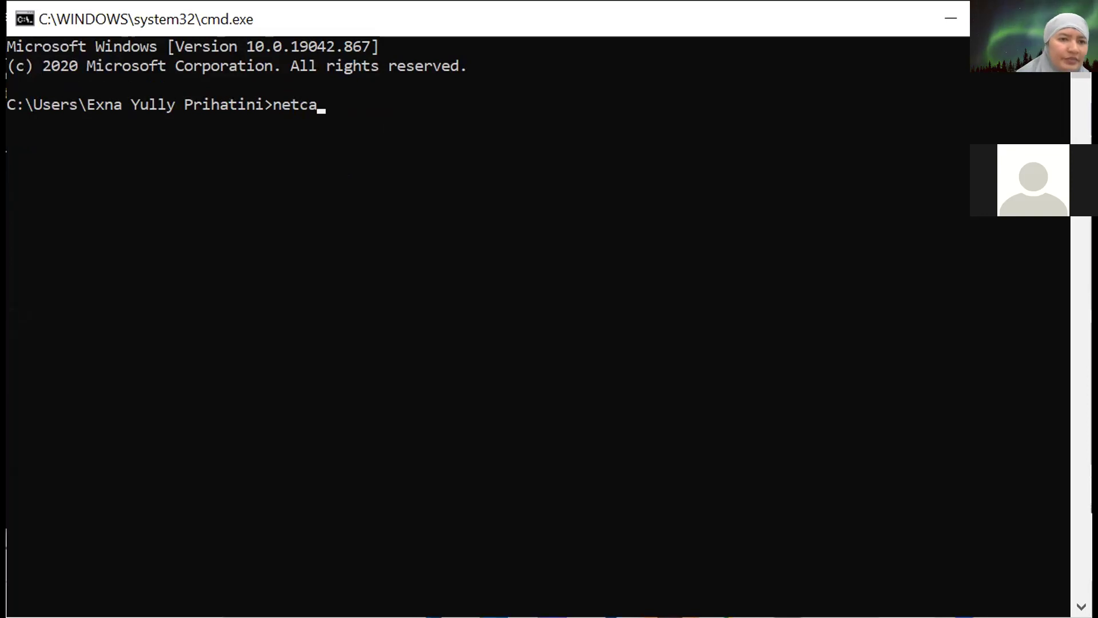
pyautogui.press('Return')
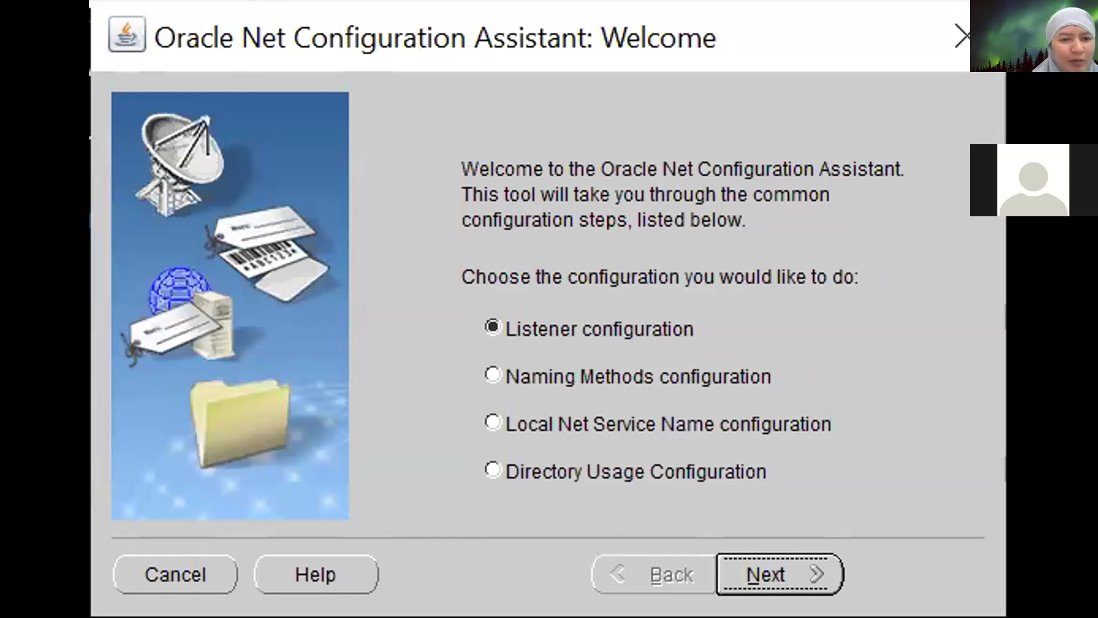
# Select Listener configuration on the Net Configuration Assistant Welcome page
pyautogui.click(594, 313)
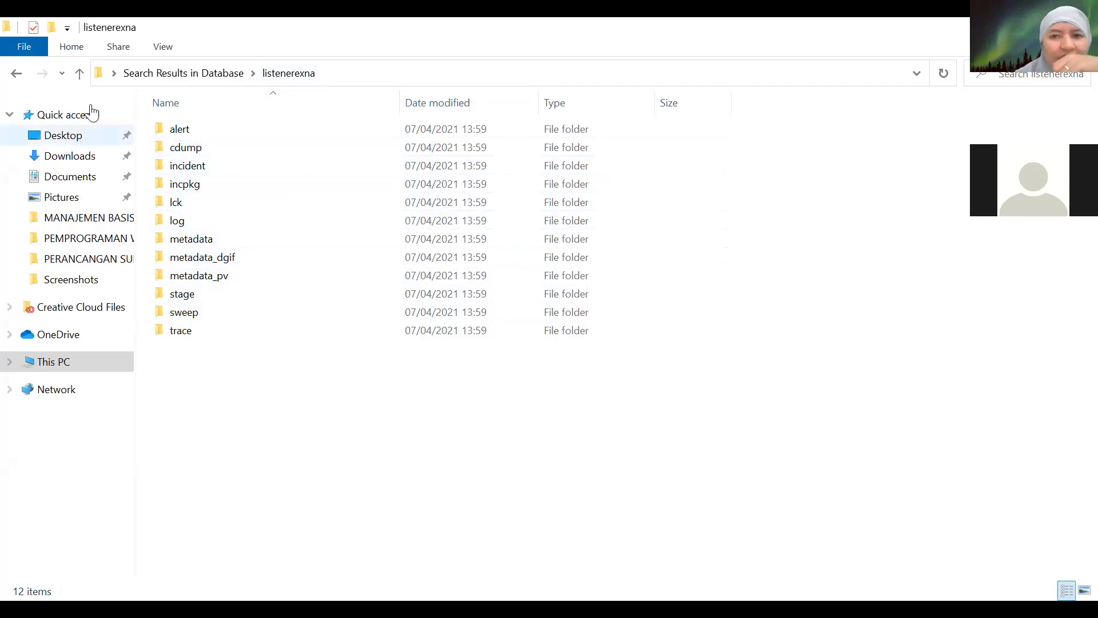
# Search the listenerexna folder for listener and open the listenerexna text file
pyautogui.click(1042, 79)
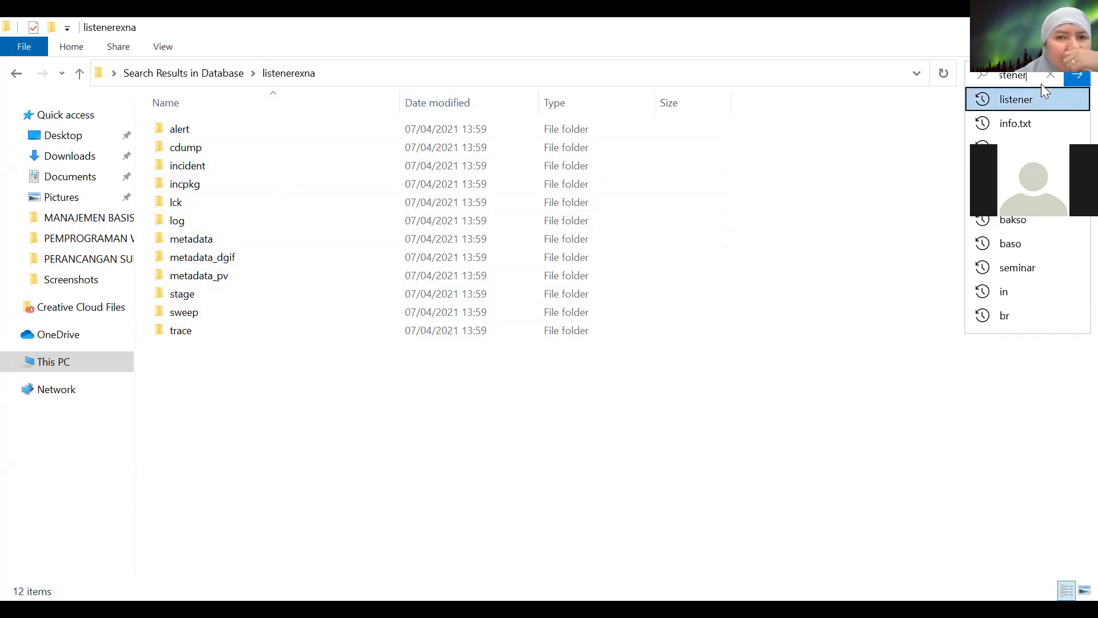
pyautogui.click(1045, 92)
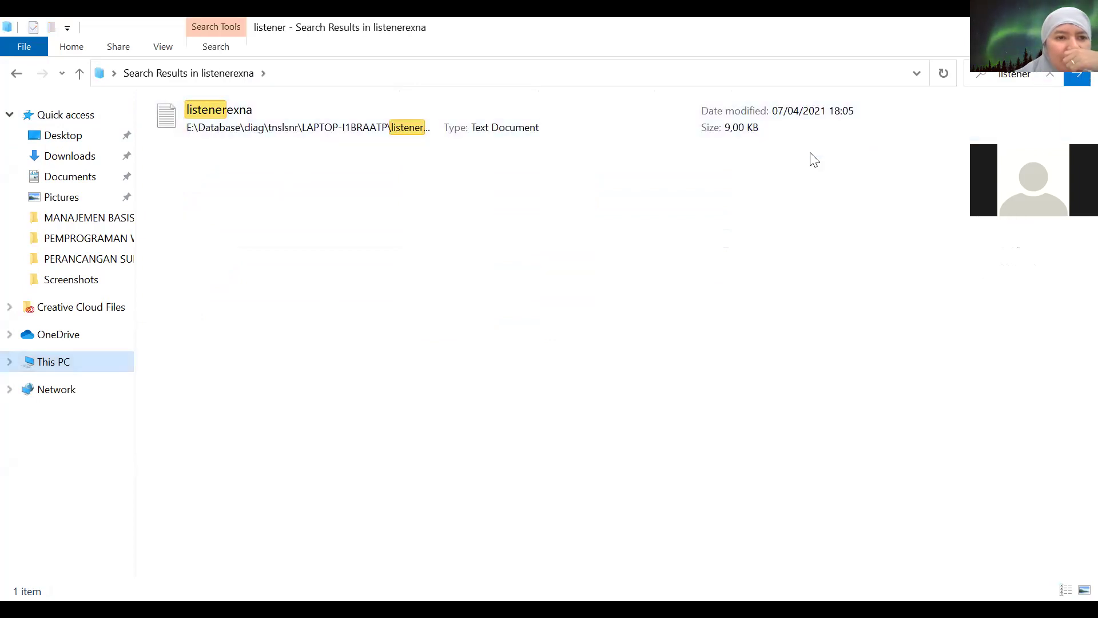
pyautogui.click(529, 135)
pyautogui.doubleClick(437, 108)
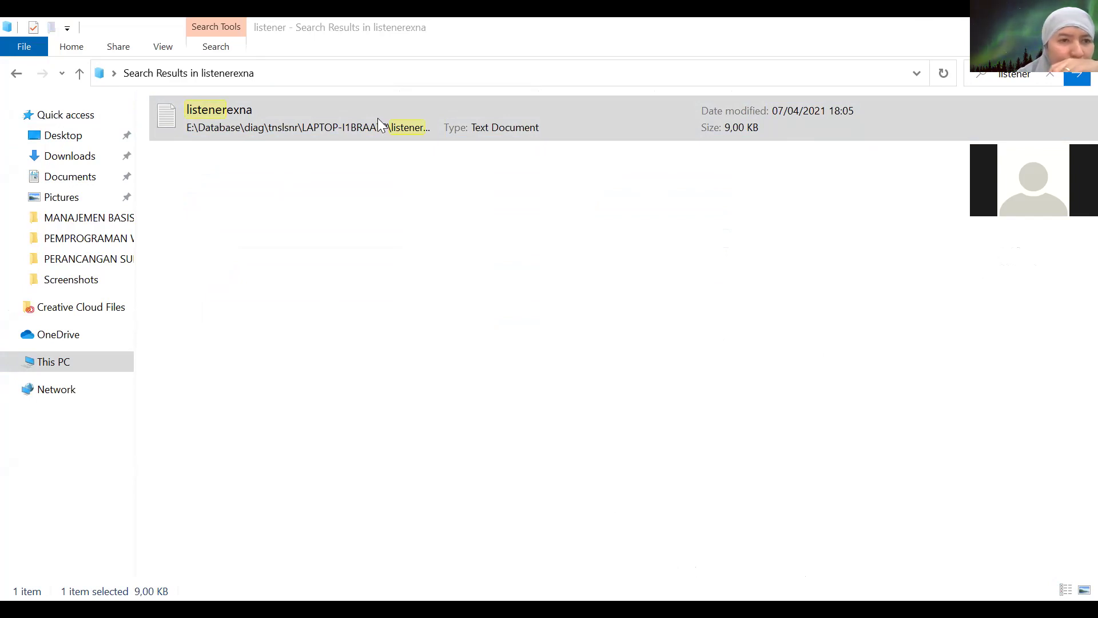
# Return to the listenerexna folder listing, then go to This PC
pyautogui.click(461, 201)
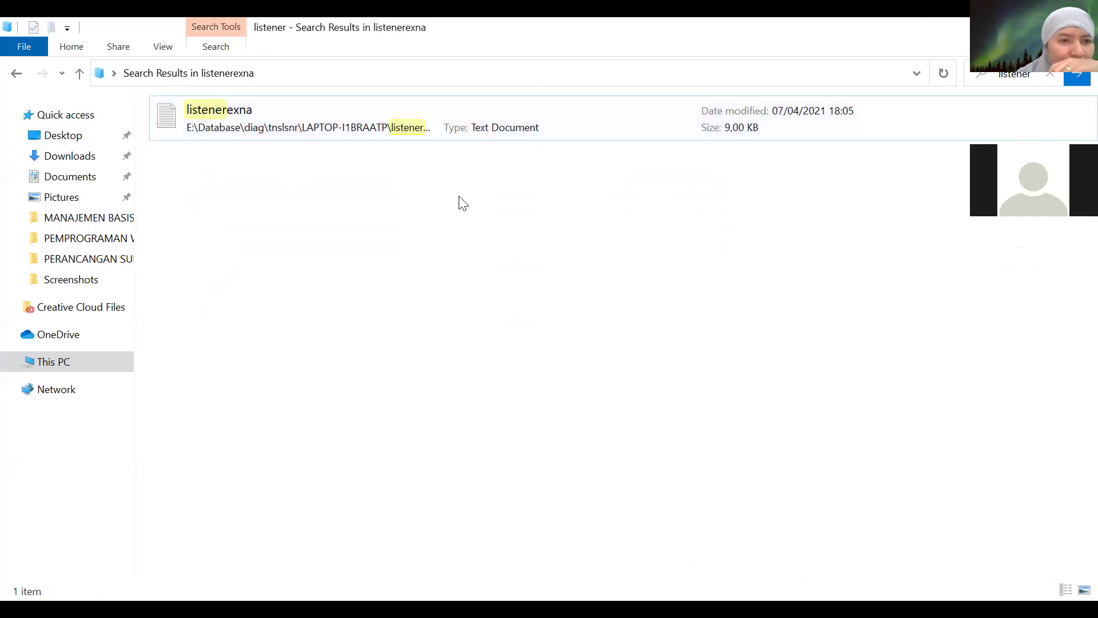
pyautogui.click(17, 73)
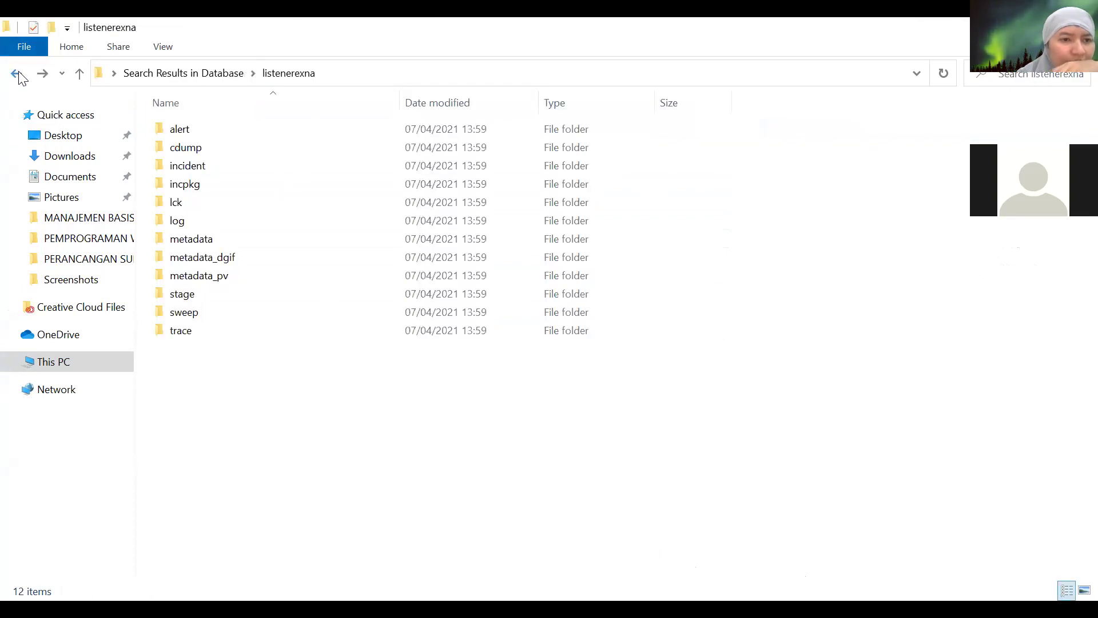
pyautogui.click(54, 361)
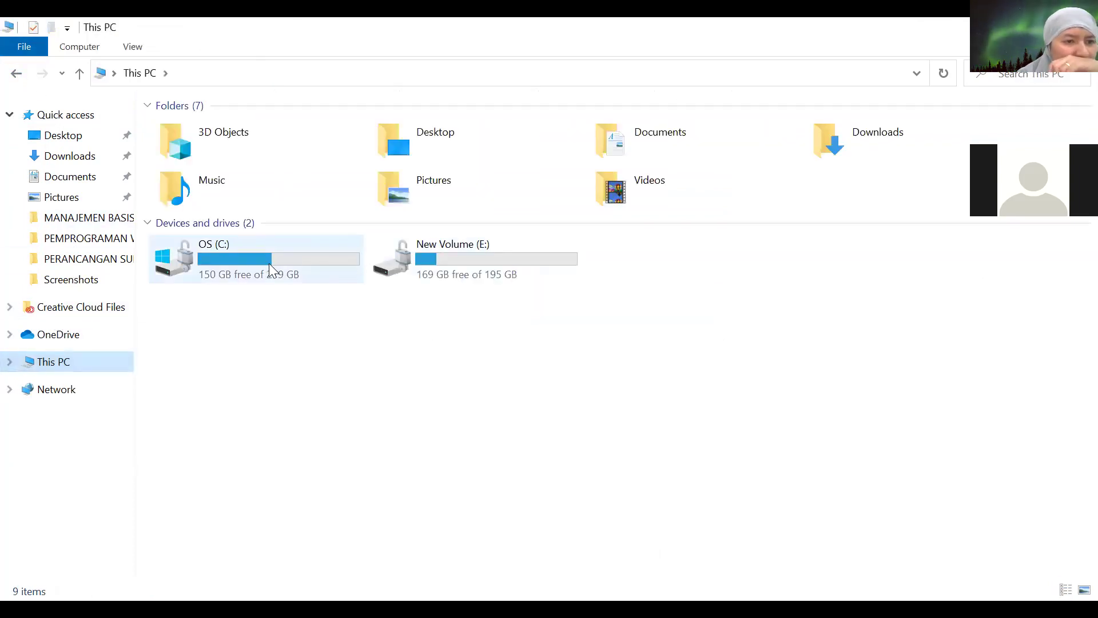
# Browse the OS (C:) drive and Documents, then open New Volume (E:)
pyautogui.doubleClick(269, 263)
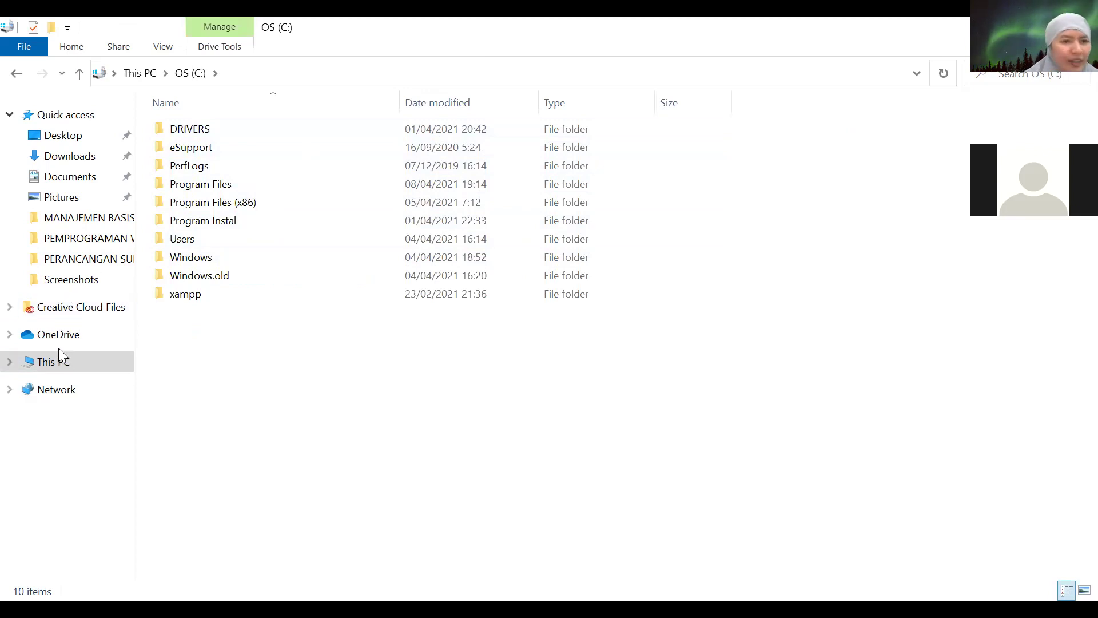
pyautogui.click(72, 177)
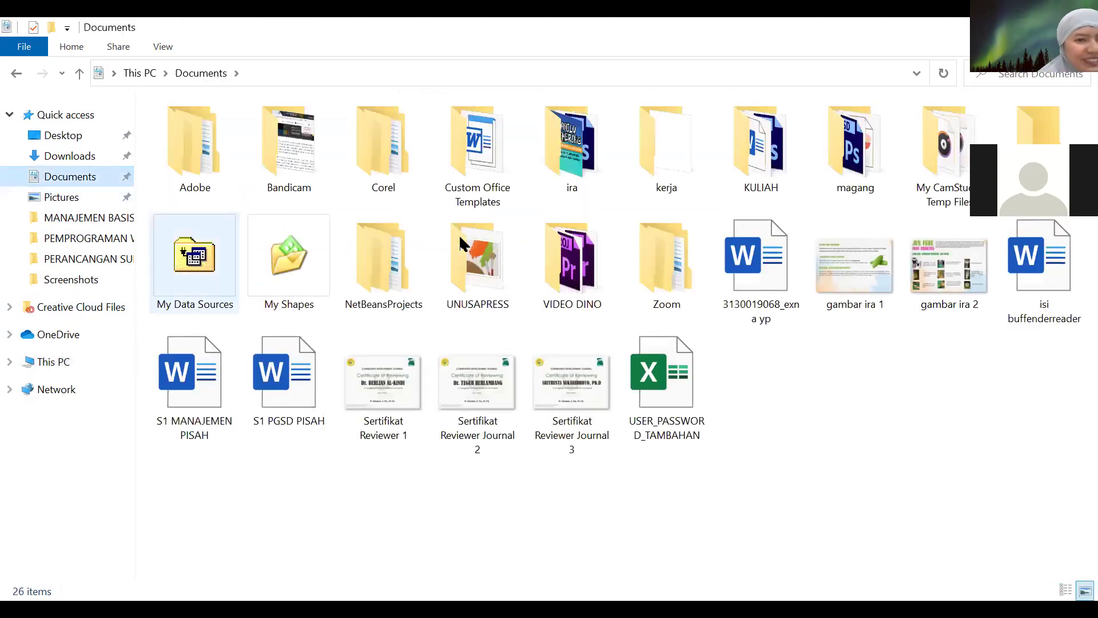
pyautogui.click(53, 362)
pyautogui.doubleClick(469, 262)
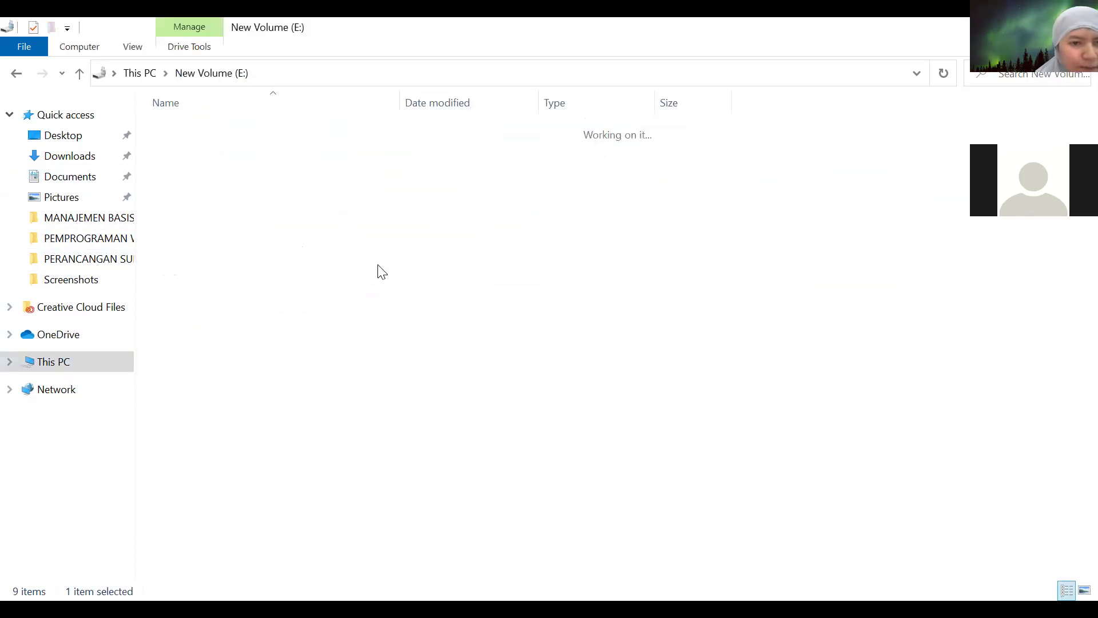
# Look inside Database 2, then open the Database folder, peek into admin, and start a search
pyautogui.click(241, 261)
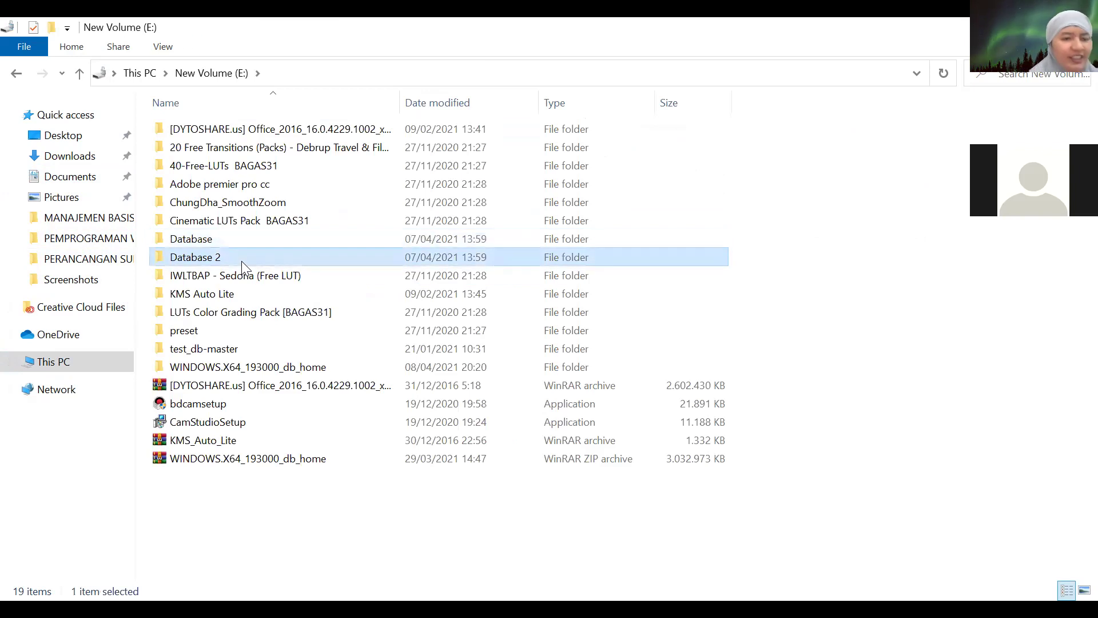
pyautogui.doubleClick(242, 257)
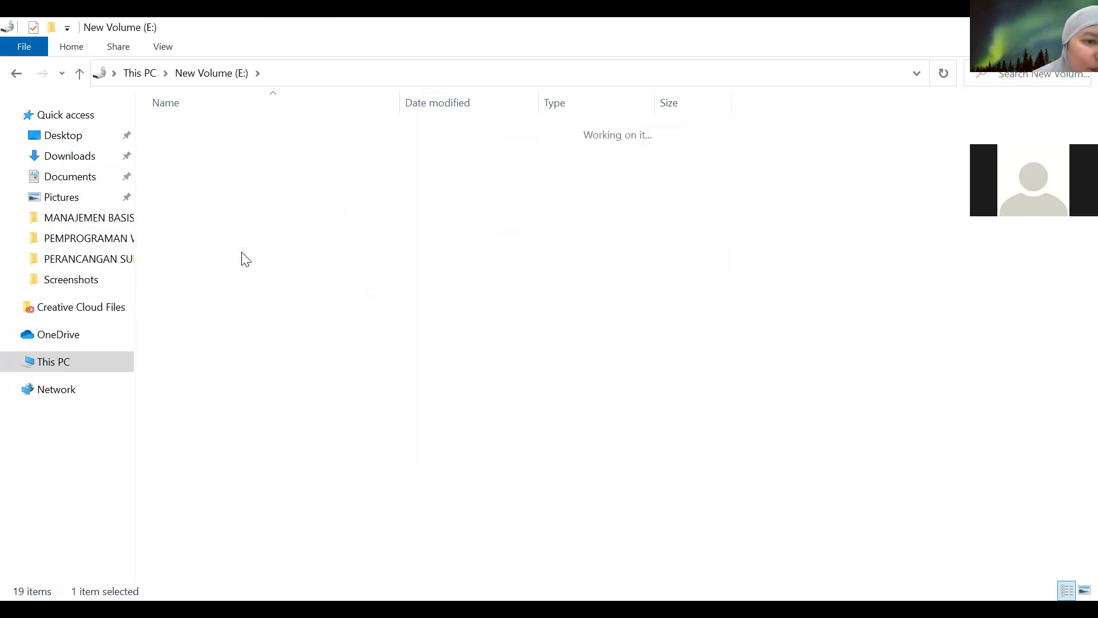
pyautogui.click(16, 73)
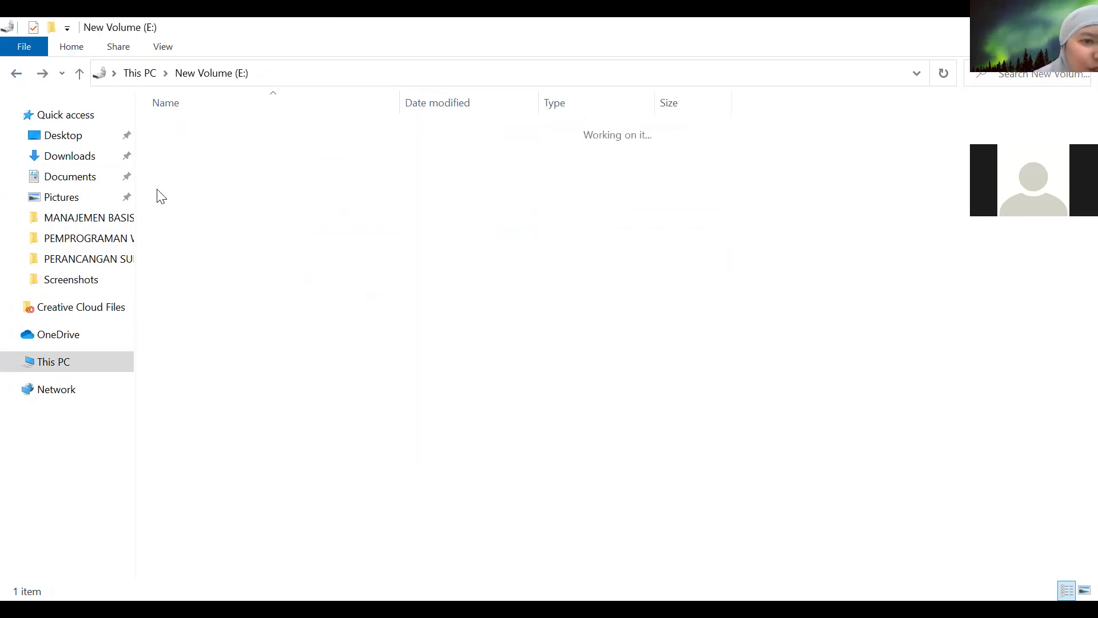
pyautogui.click(211, 236)
pyautogui.doubleClick(211, 232)
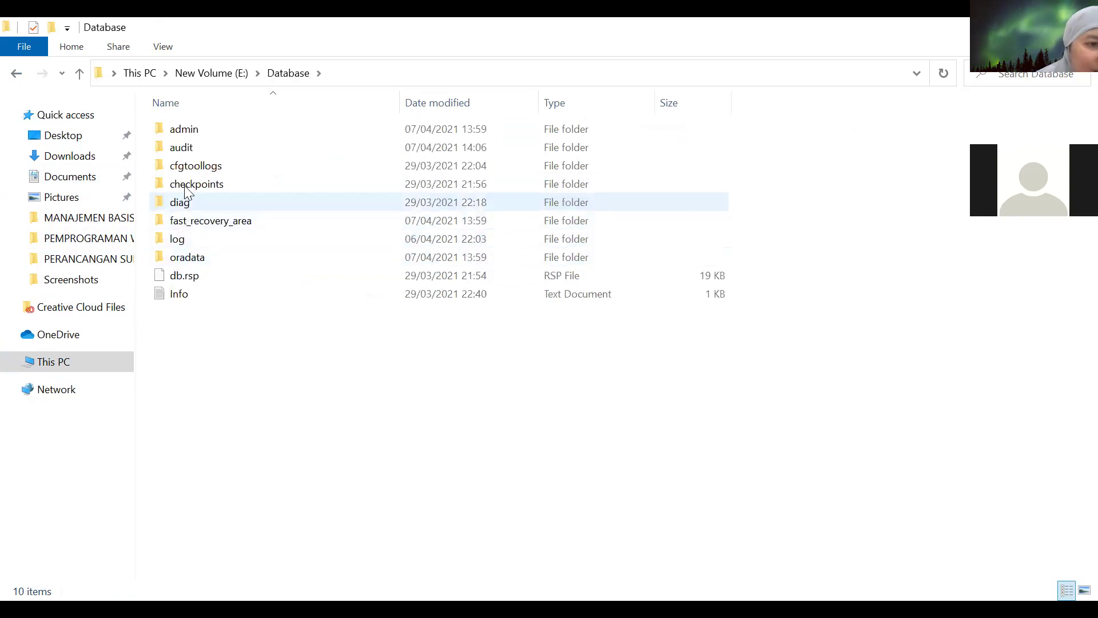
pyautogui.doubleClick(215, 134)
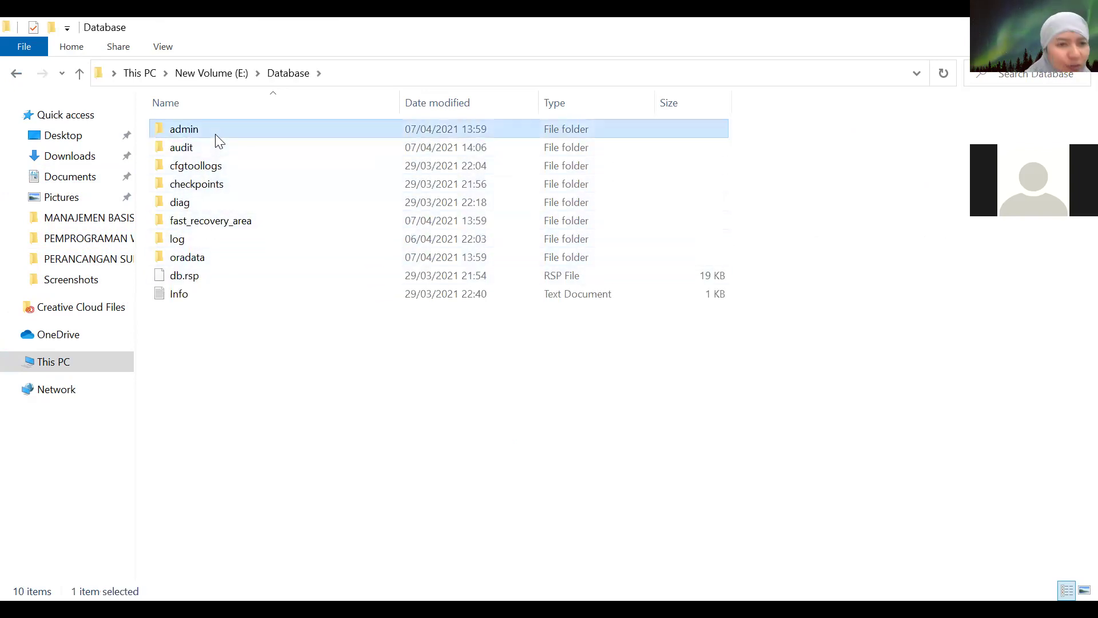
pyautogui.click(18, 73)
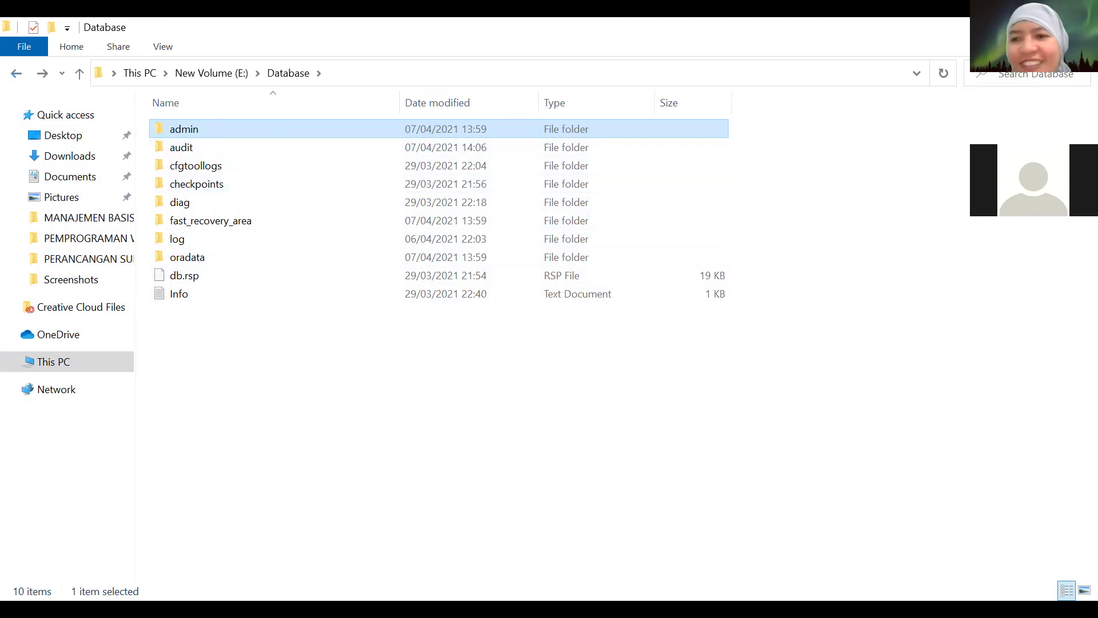
pyautogui.click(1075, 84)
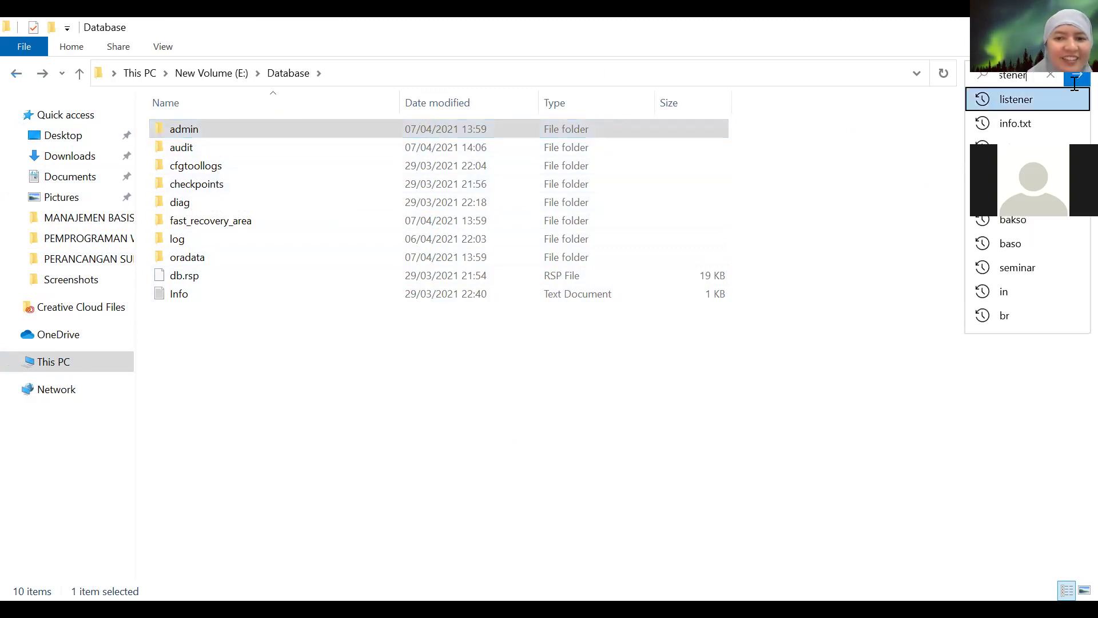
# Search the Database folder for listener and inspect the listenerexna and listener folder results
pyautogui.click(1074, 92)
pyautogui.click(1069, 82)
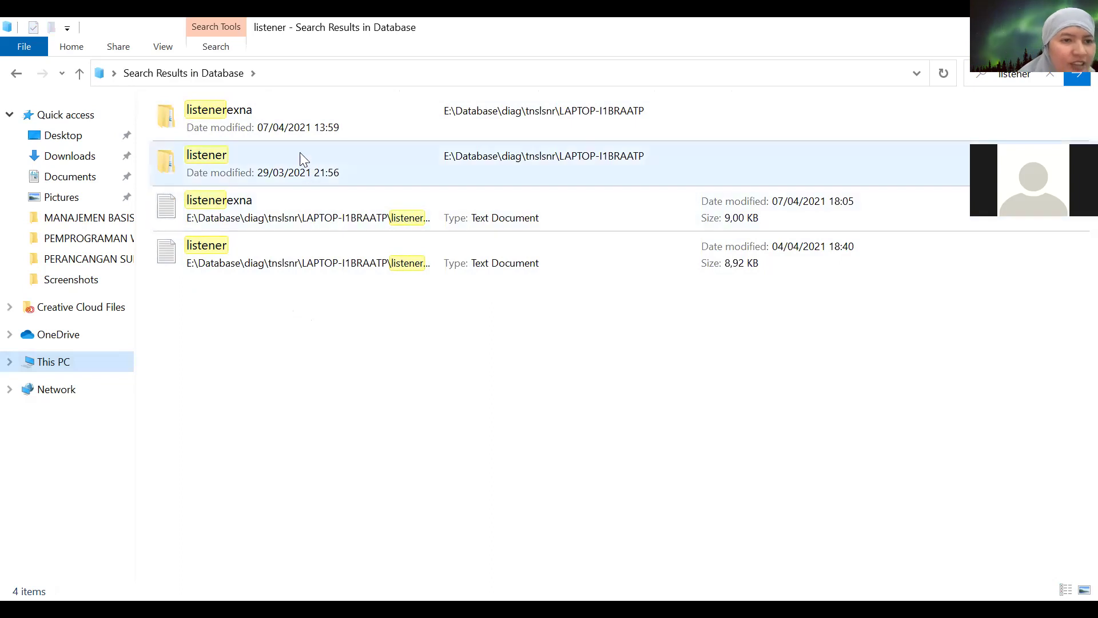
pyautogui.click(288, 127)
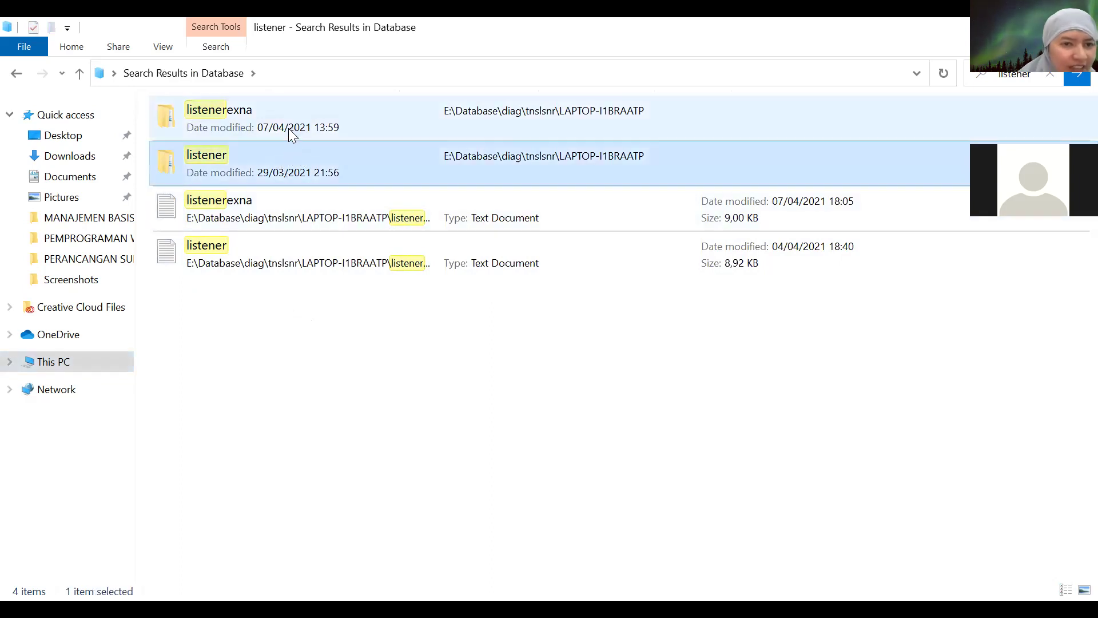
pyautogui.rightClick(288, 127)
pyautogui.click(274, 164)
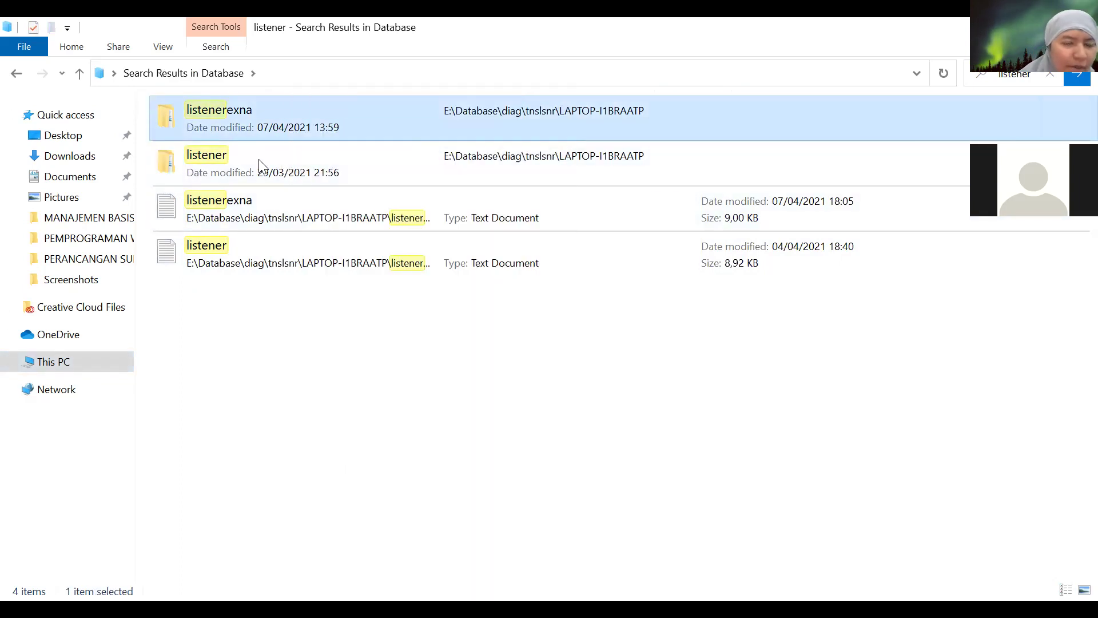
pyautogui.click(259, 163)
# Choose Open with for the listenerexna text file
pyautogui.click(268, 217)
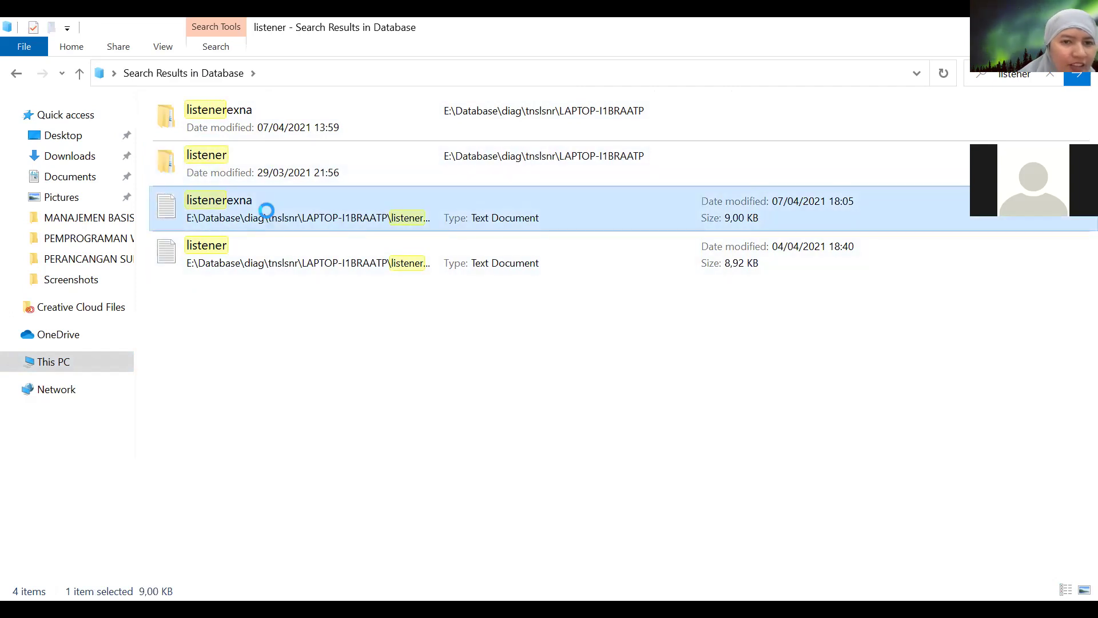
pyautogui.rightClick(268, 216)
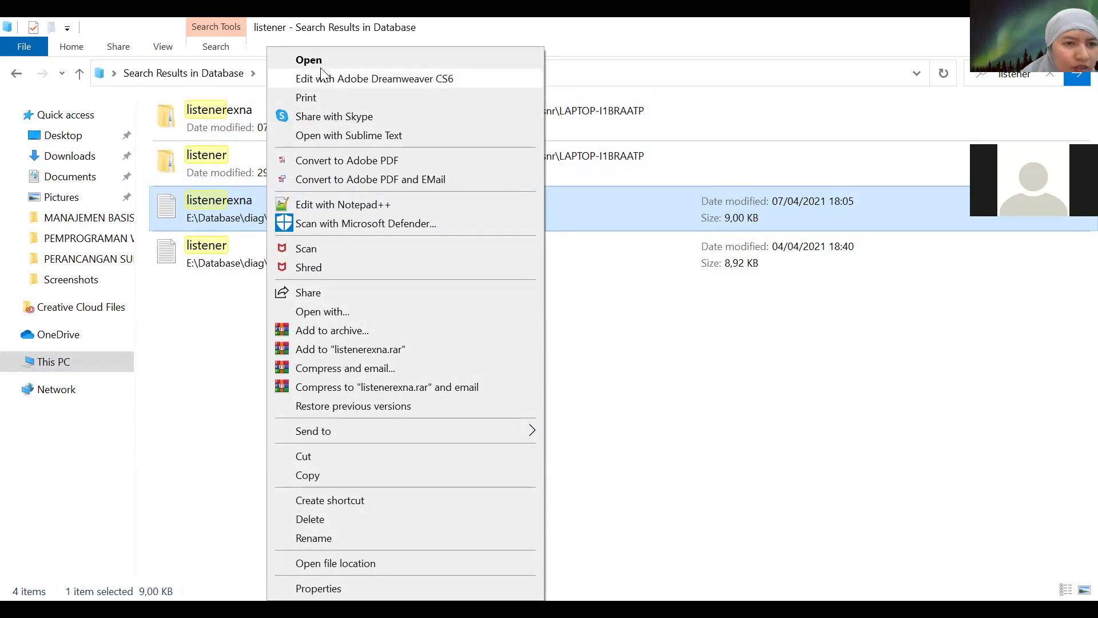
pyautogui.click(330, 312)
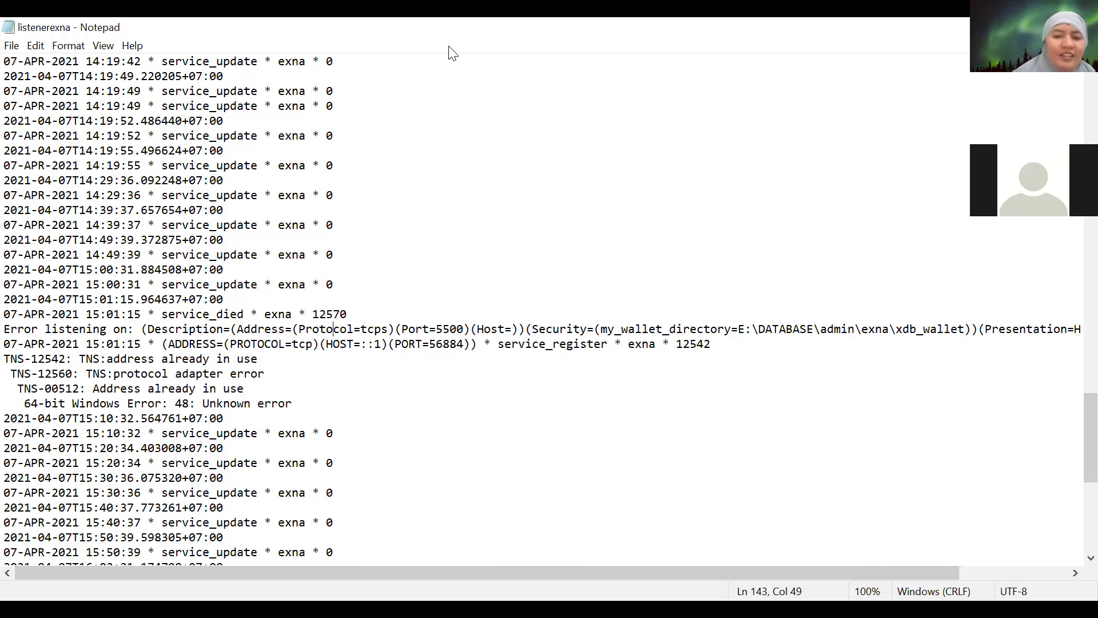
# Scroll the listenerexna log showing the TNS-12542 error, then go to This PC
pyautogui.scroll(1, 542, 309)
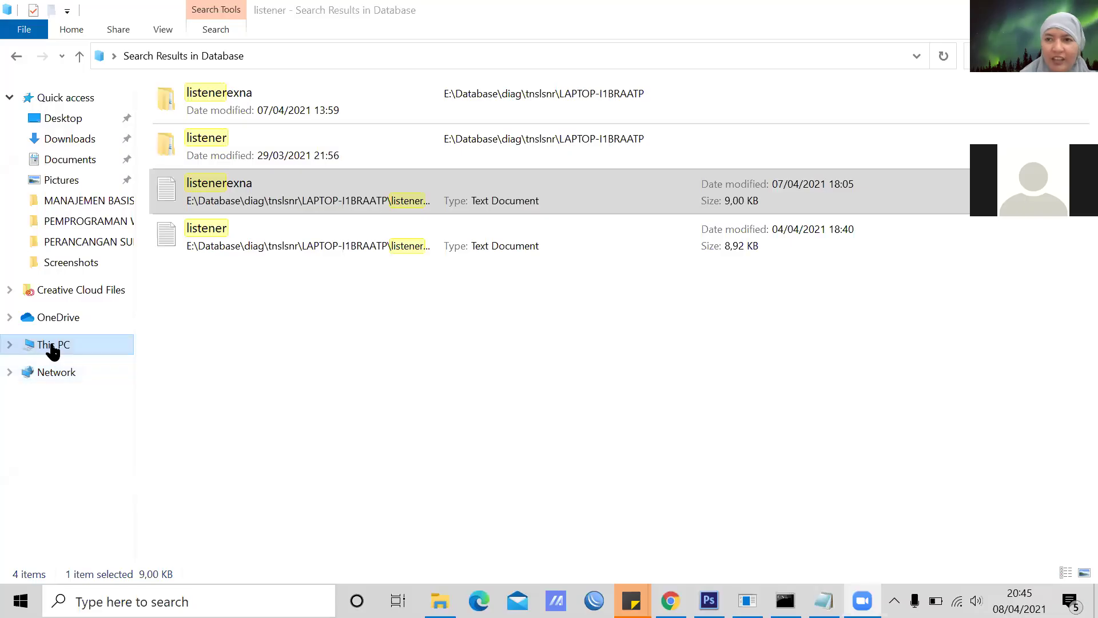
pyautogui.click(49, 344)
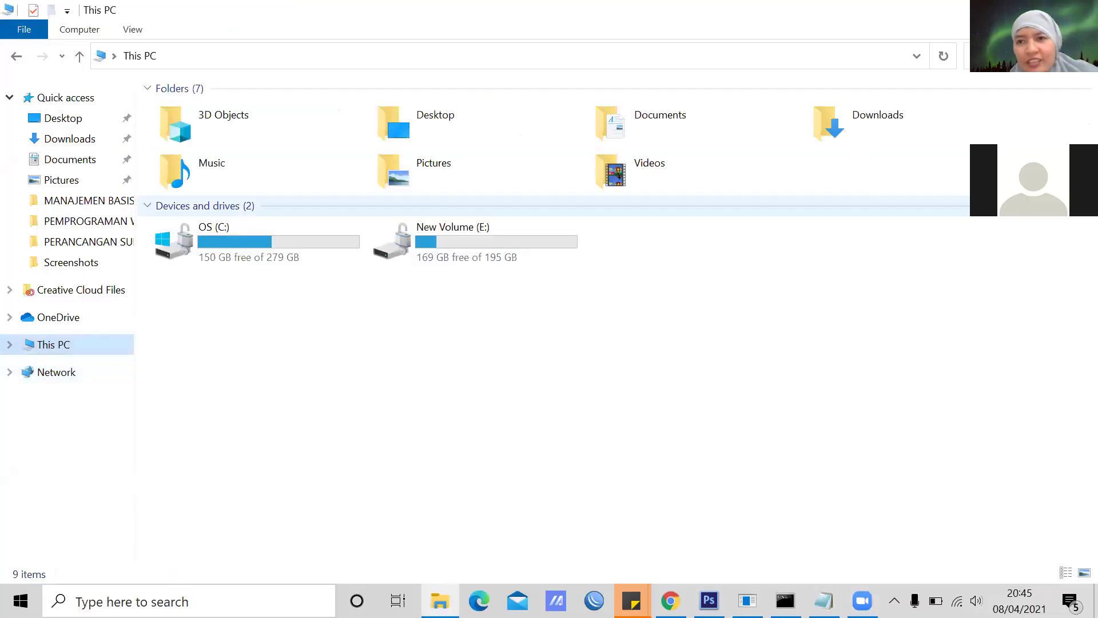
# Search This PC for listener.ora and select the copy in network\admin
pyautogui.hotkey('ctrl', 'f')
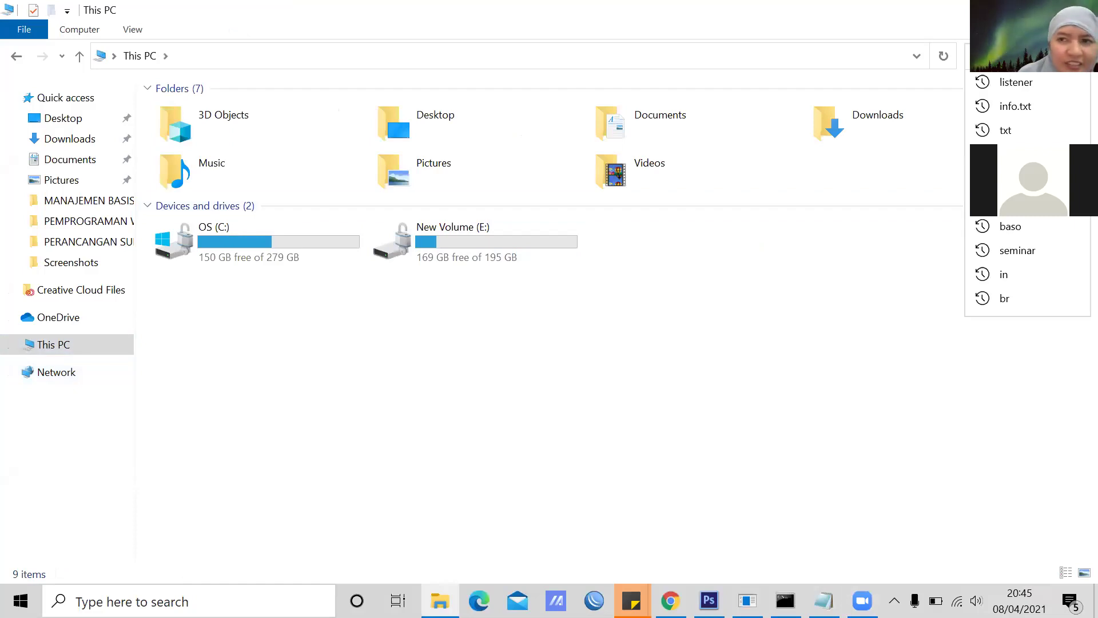
pyautogui.press('Down')
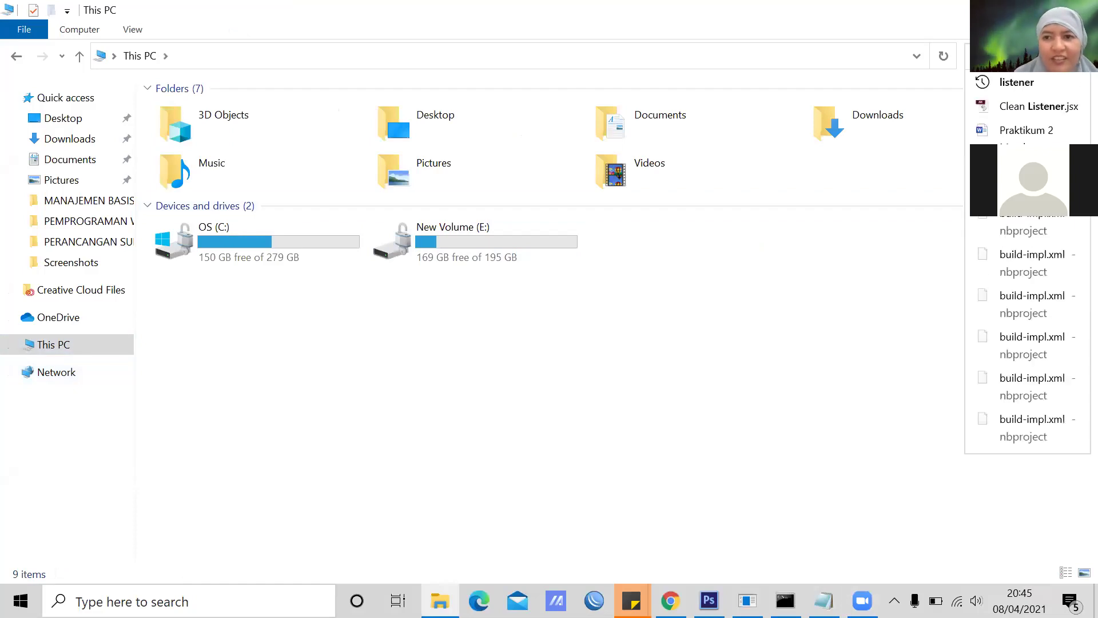
pyautogui.write('.ora')
pyautogui.press('Return')
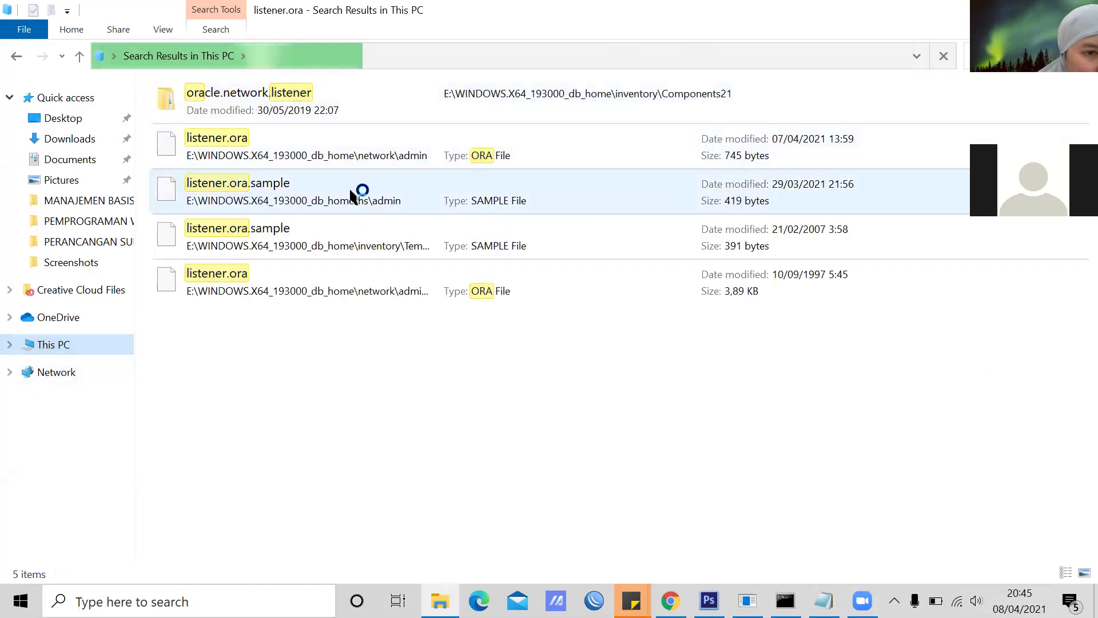
pyautogui.click(349, 151)
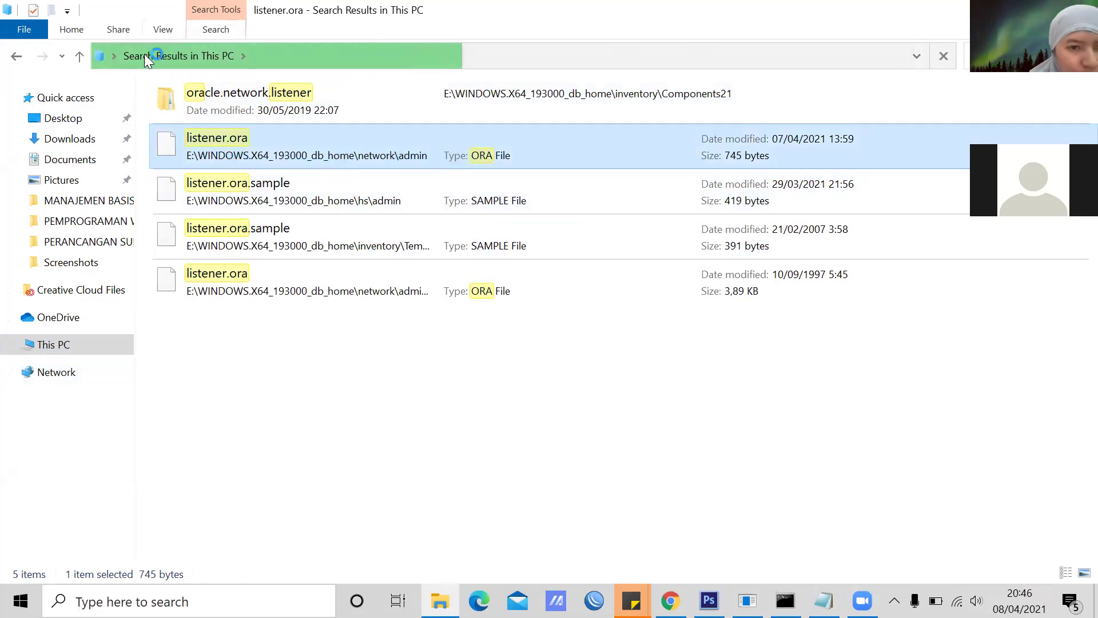
# Open the network\admin listener.ora with Notepad via Open with and More apps
pyautogui.rightClick(297, 158)
pyautogui.click(314, 94)
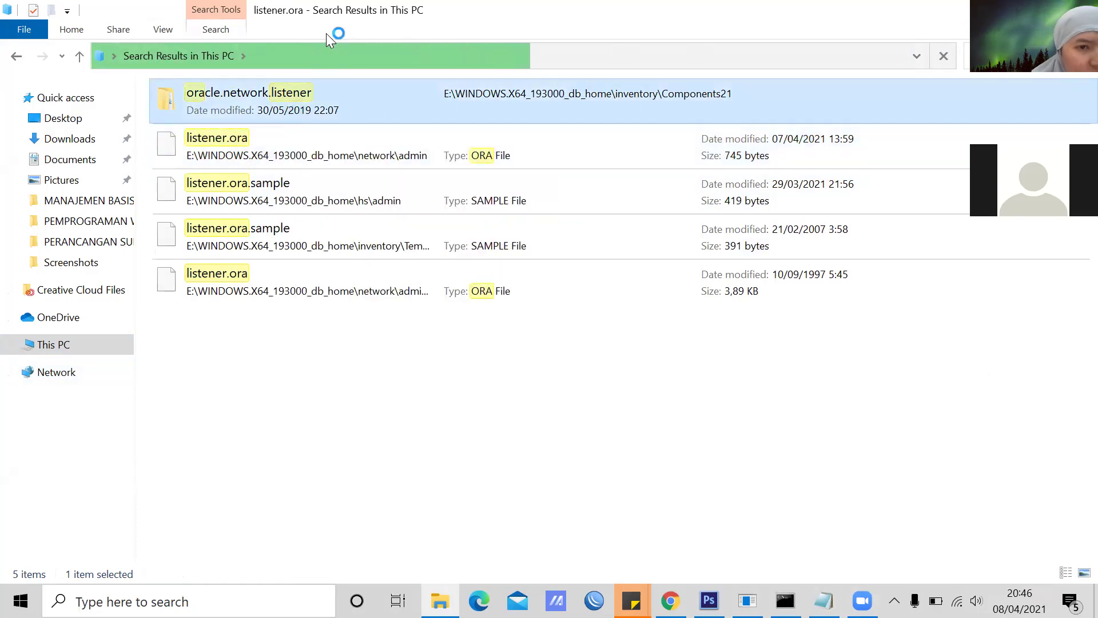
pyautogui.rightClick(353, 105)
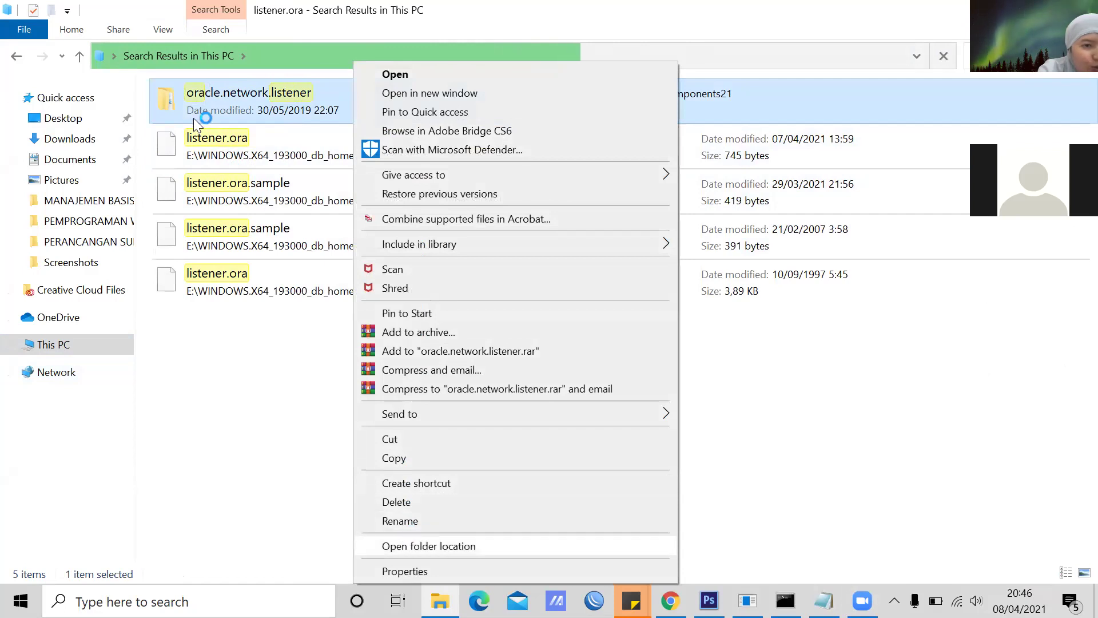
pyautogui.click(212, 160)
pyautogui.rightClick(211, 158)
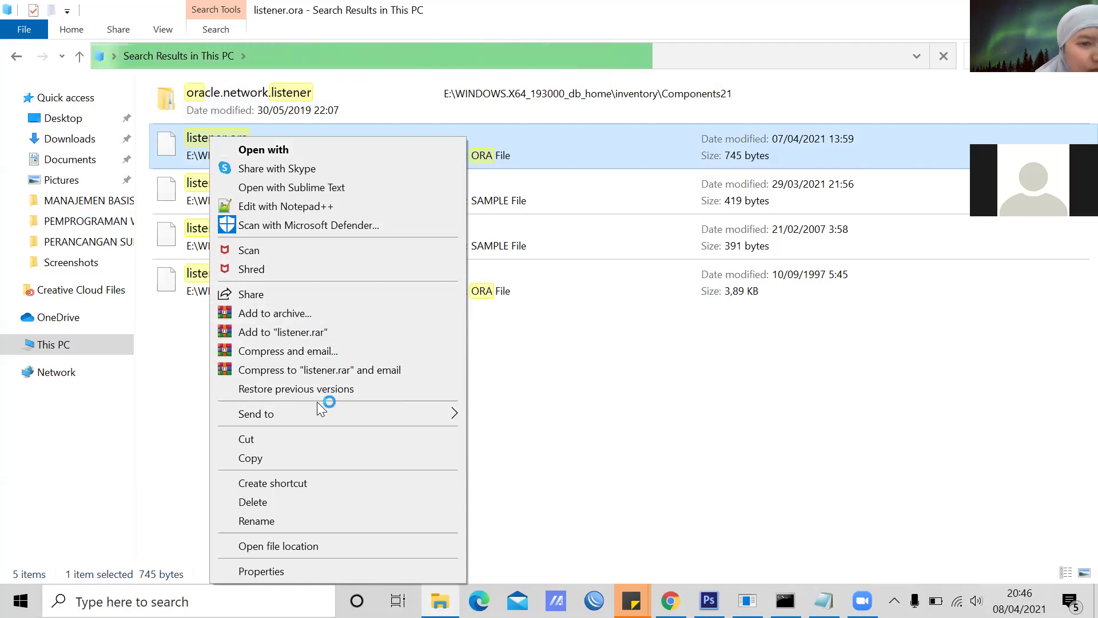
pyautogui.click(270, 150)
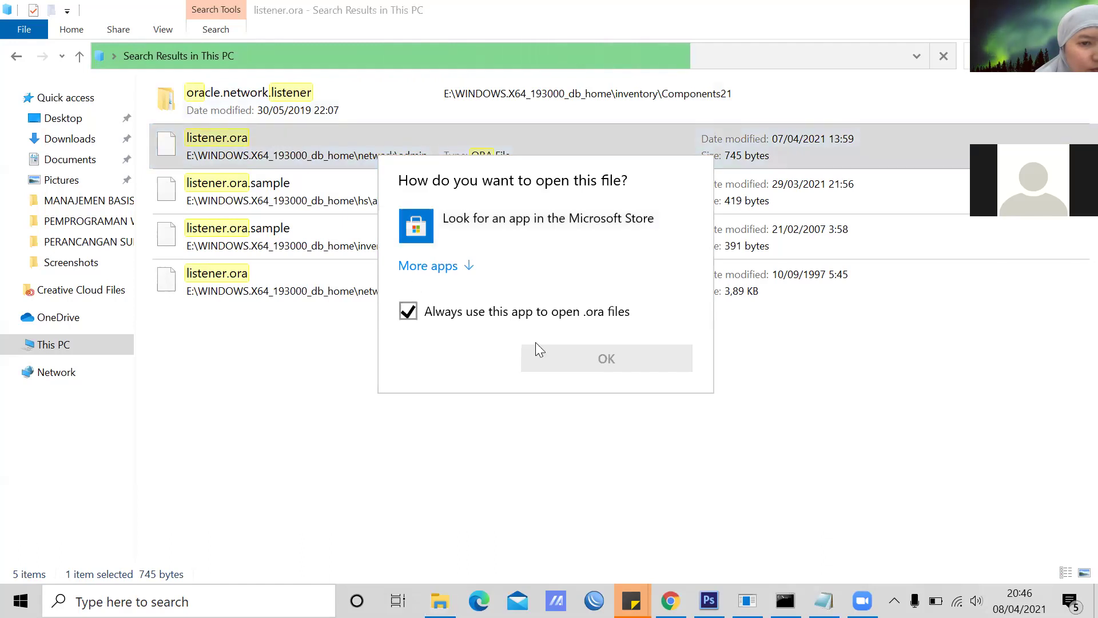
pyautogui.click(436, 265)
pyautogui.scroll(-3, 492, 372)
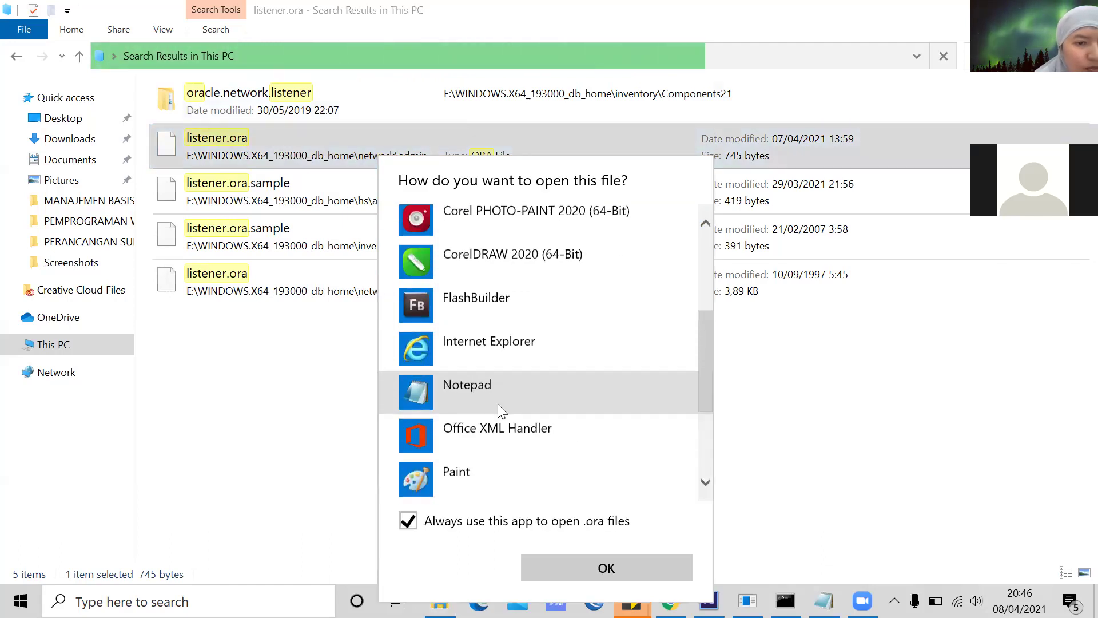
pyautogui.scroll(-1, 497, 403)
pyautogui.click(457, 358)
pyautogui.click(572, 563)
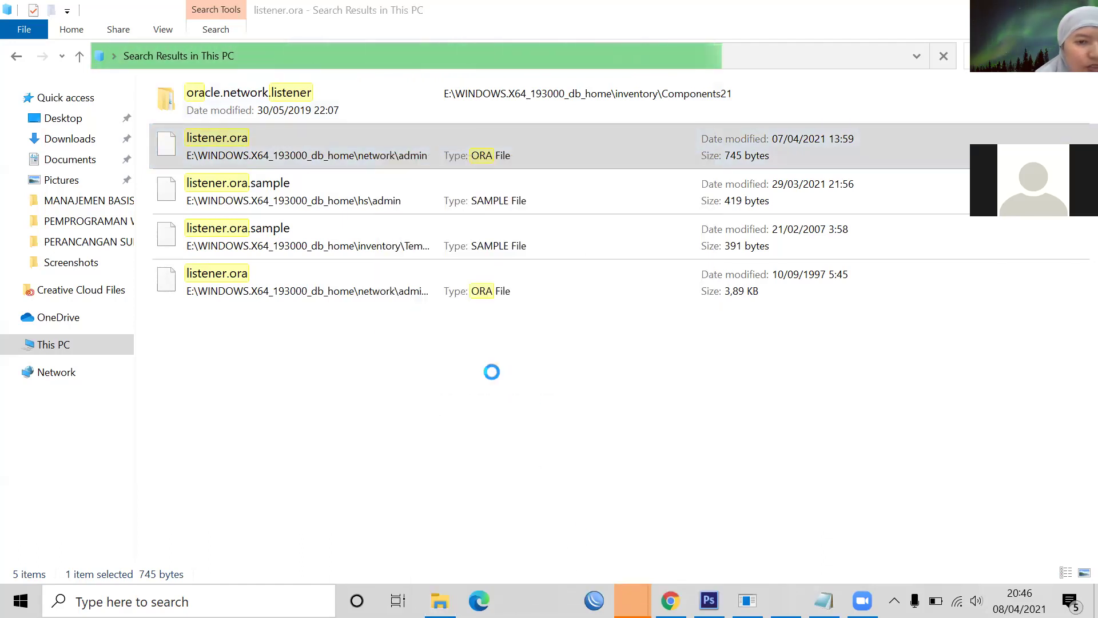
pyautogui.scroll(-2, 350, 299)
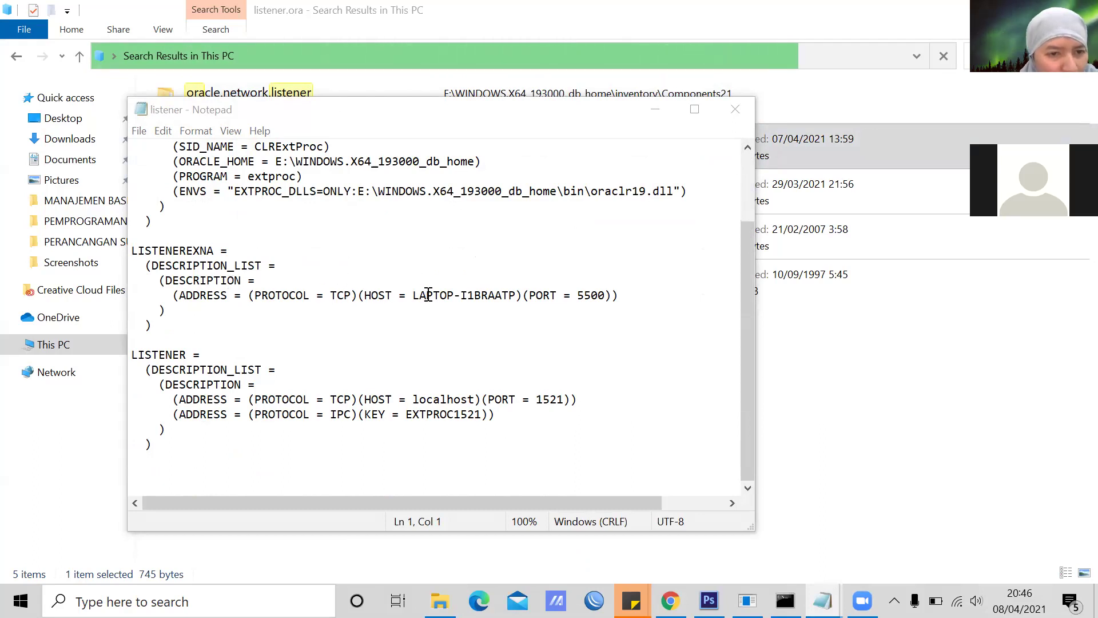
# Select the LAPTOP-I1BRAATP host name in Notepad and switch between the console windows
pyautogui.moveTo(516, 296); pyautogui.dragTo(413, 301)
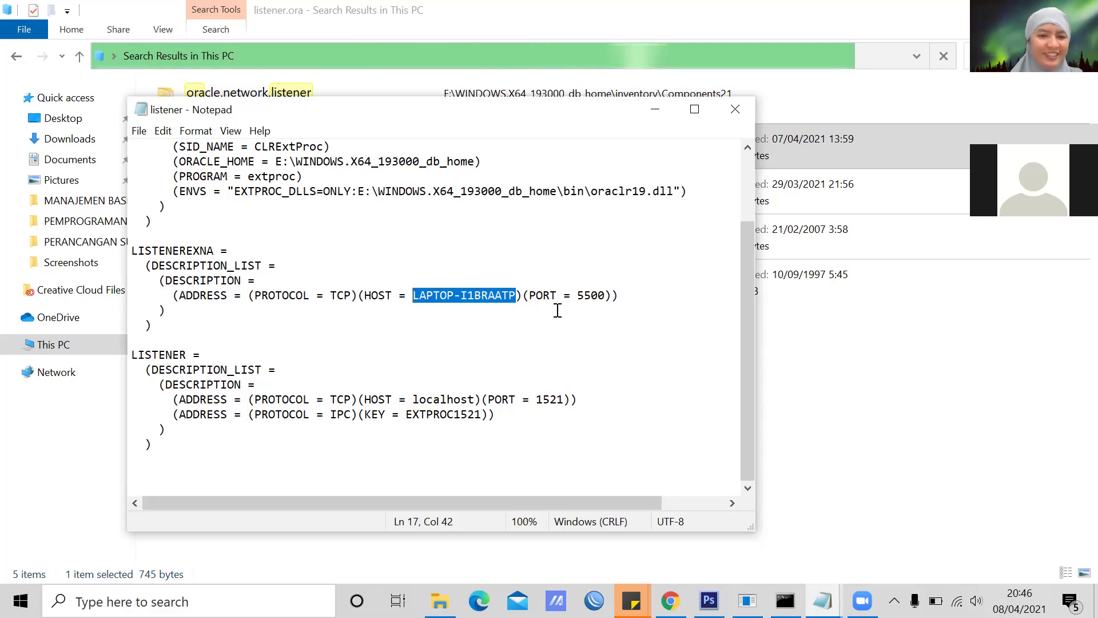
pyautogui.hotkey('alt', 'Tab')
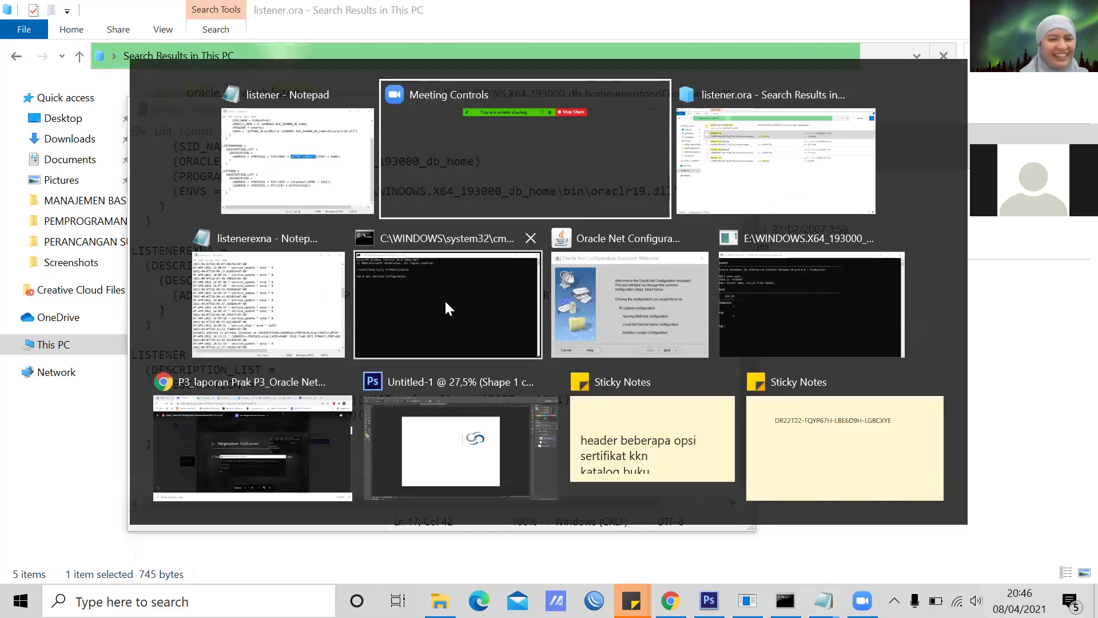
pyautogui.click(444, 299)
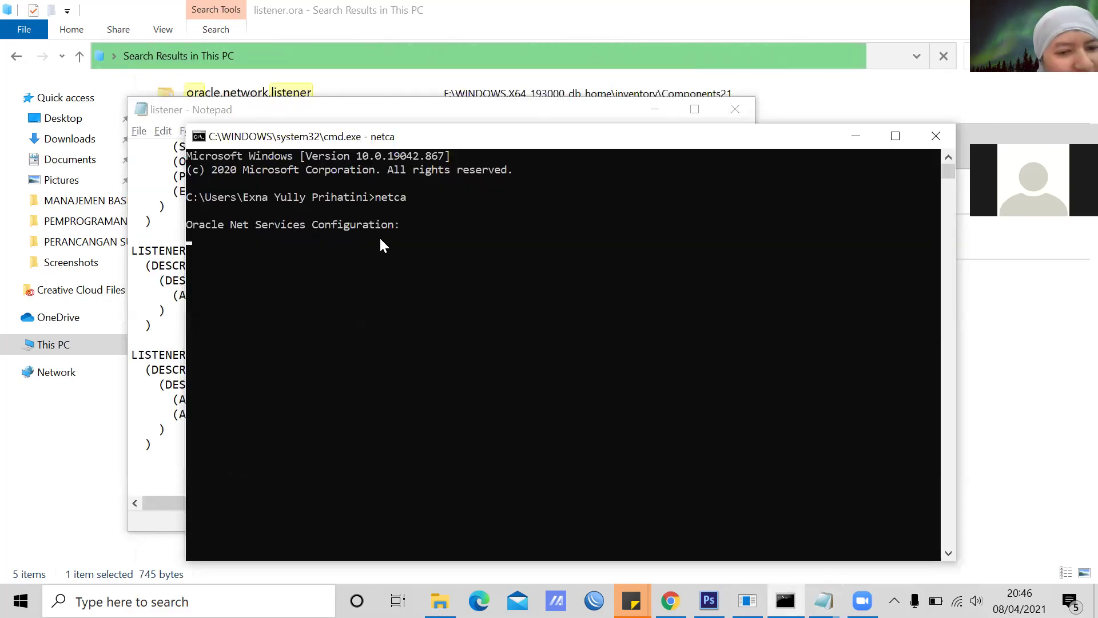
pyautogui.hotkey('alt', 'Tab')
pyautogui.hotkey('alt', 'Tab')
pyautogui.hotkey('alt', 'Tab')
pyautogui.hotkey('alt', 'Tab')
pyautogui.hotkey('alt', 'Tab')
pyautogui.hotkey('alt', 'Tab')
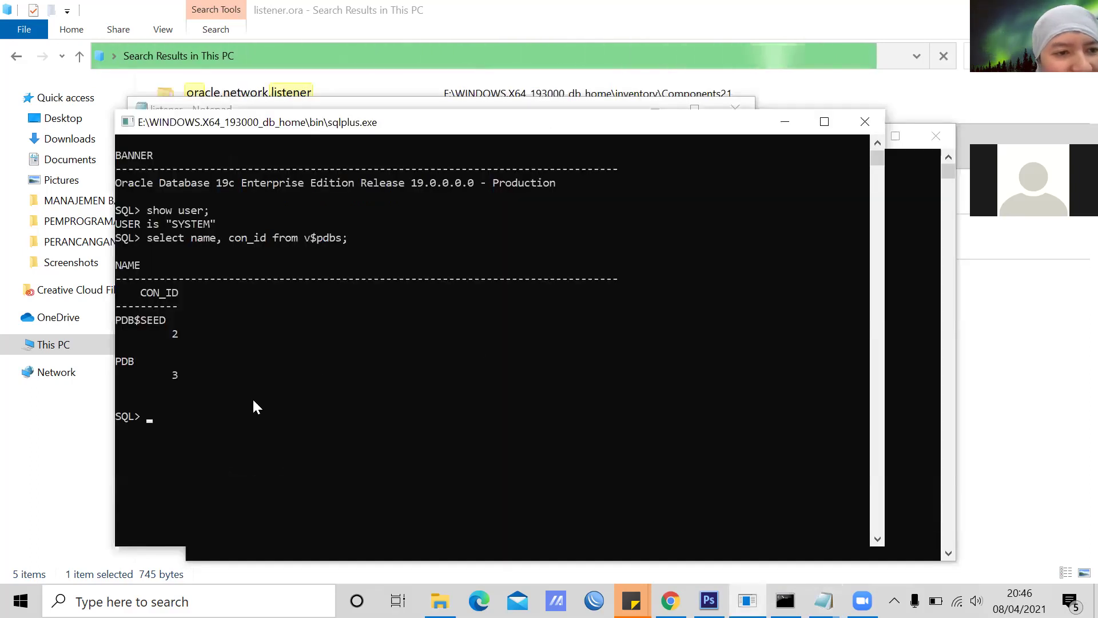
# Move Notepad and SQL*Plus aside, minimizing SQL*Plus, so the netca console is in front
pyautogui.click(417, 108)
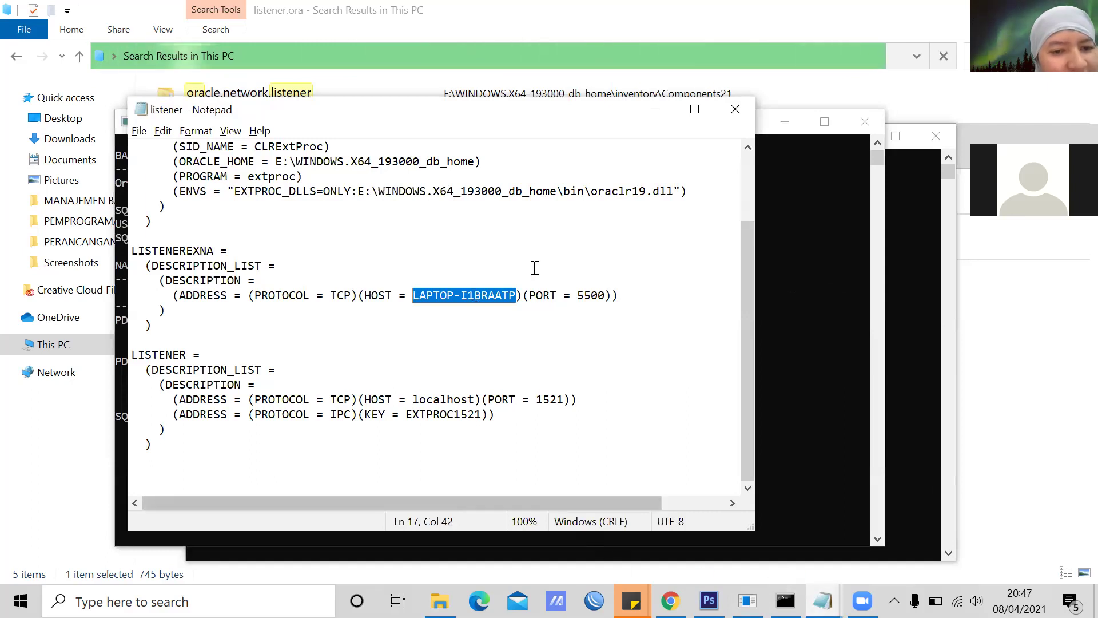
pyautogui.moveTo(401, 109); pyautogui.dragTo(566, 366)
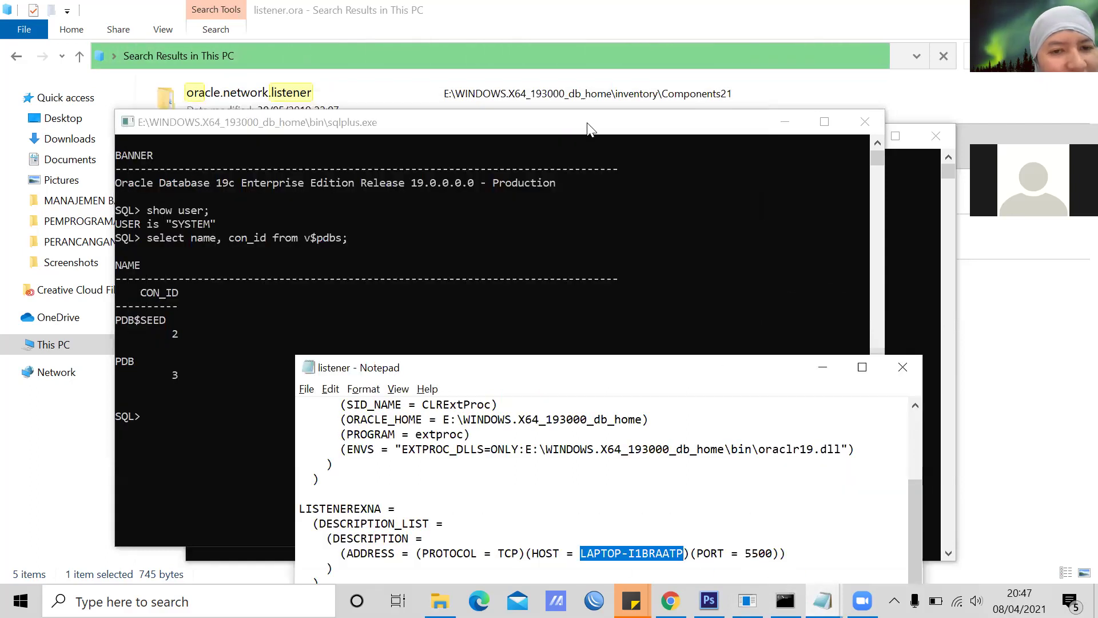
pyautogui.moveTo(457, 121); pyautogui.dragTo(379, 274)
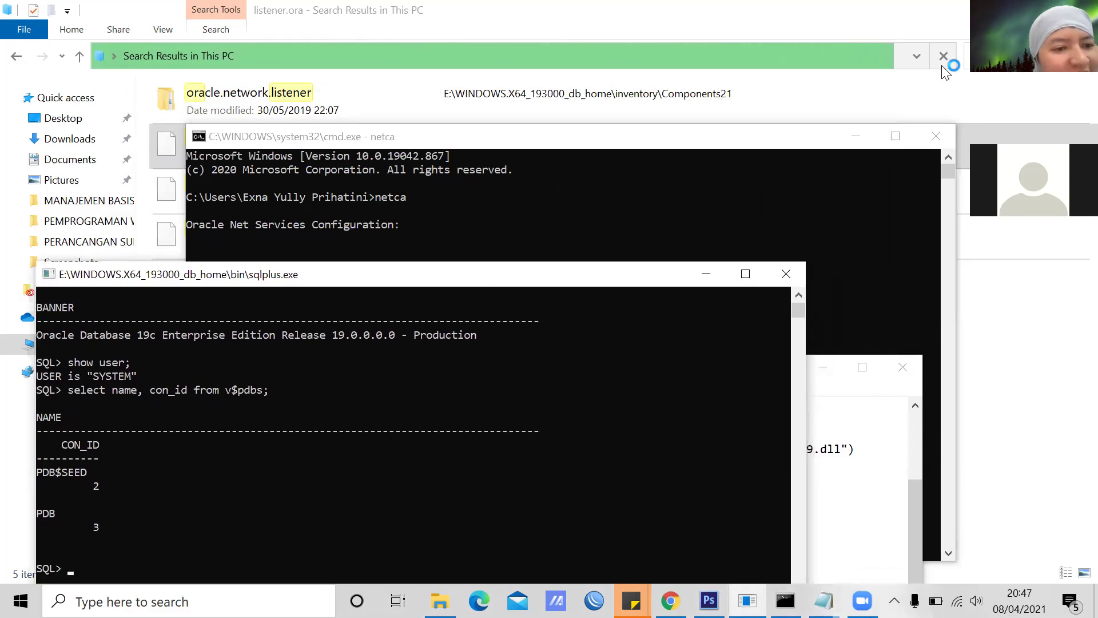
pyautogui.click(706, 275)
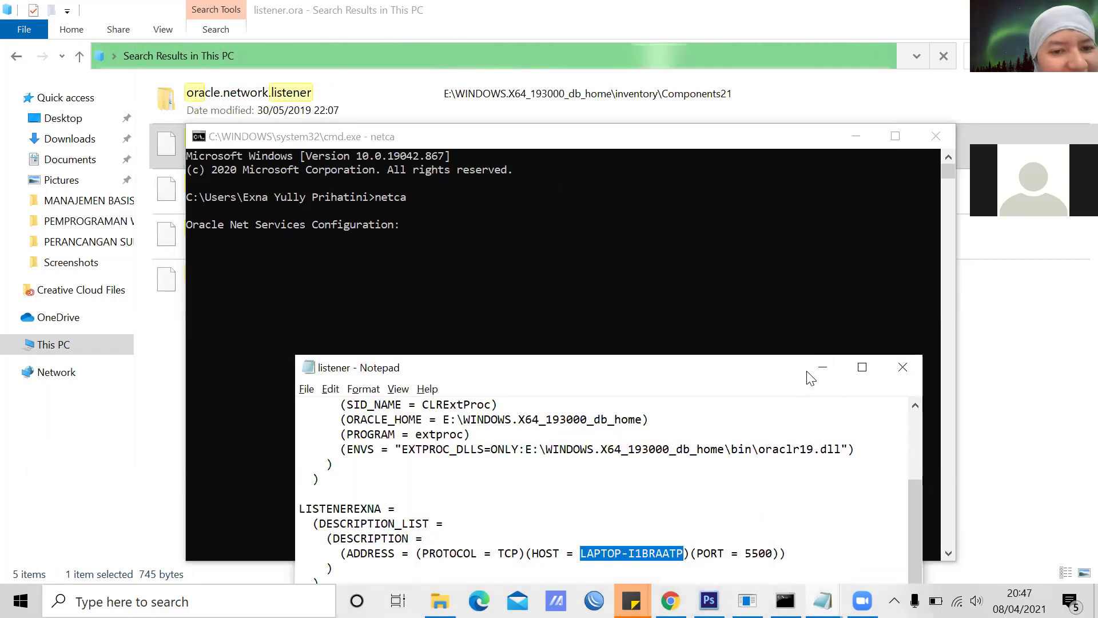
pyautogui.click(800, 143)
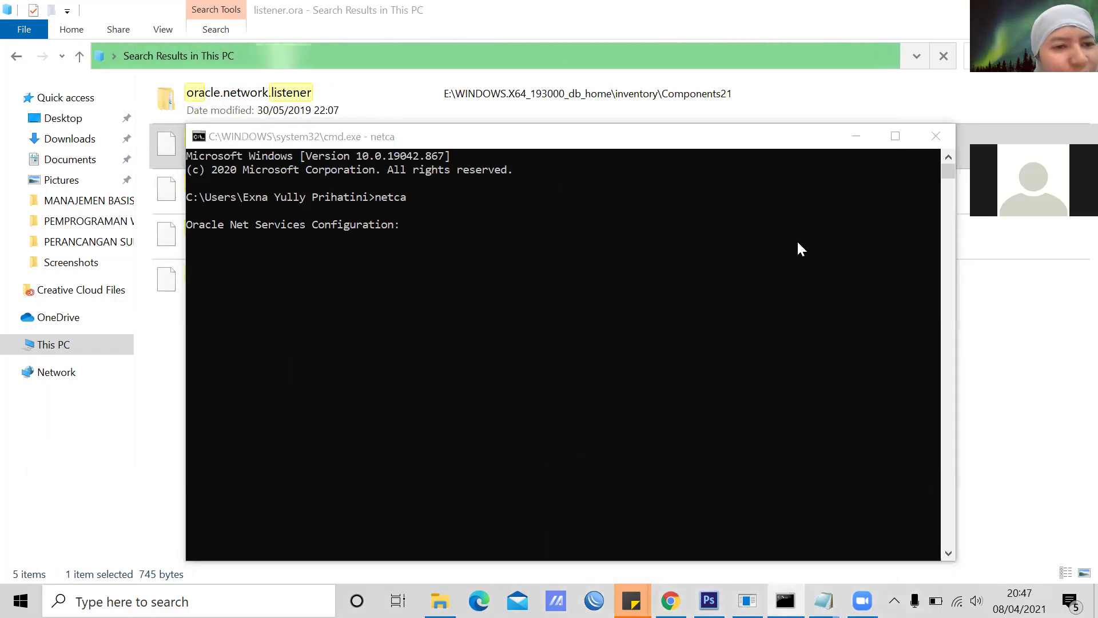
# In Net Configuration Assistant, choose Local Net Service Name configuration and proceed with Add
pyautogui.hotkey('alt', 'Tab')
pyautogui.hotkey('alt', 'Tab')
pyautogui.hotkey('alt', 'Tab')
pyautogui.hotkey('alt', 'Tab')
pyautogui.hotkey('alt', 'Tab')
pyautogui.hotkey('alt', 'Tab')
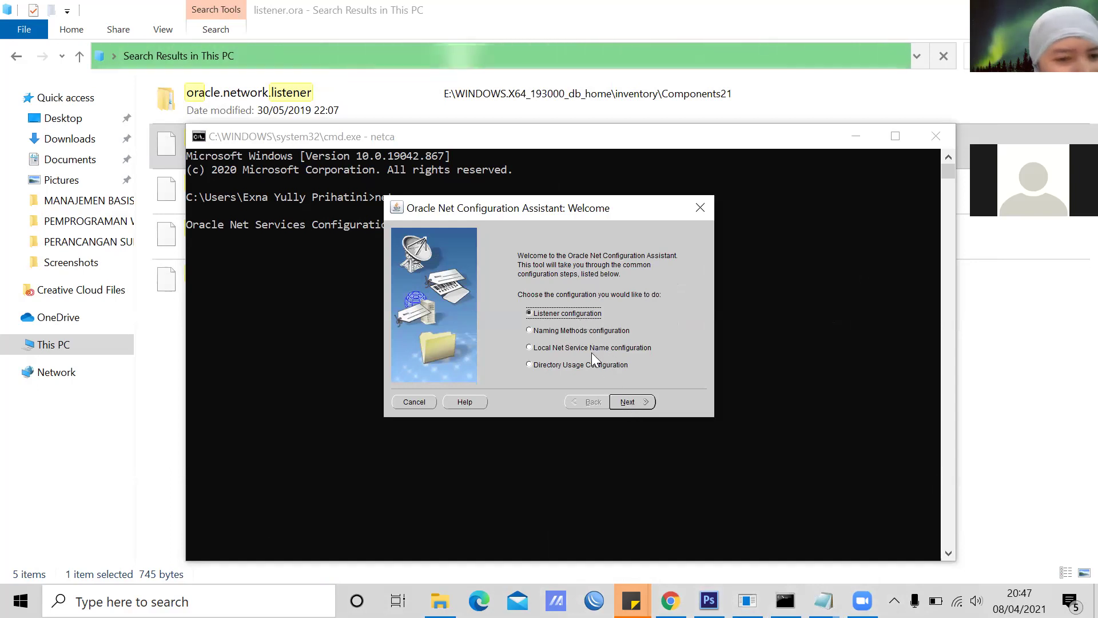
pyautogui.click(572, 348)
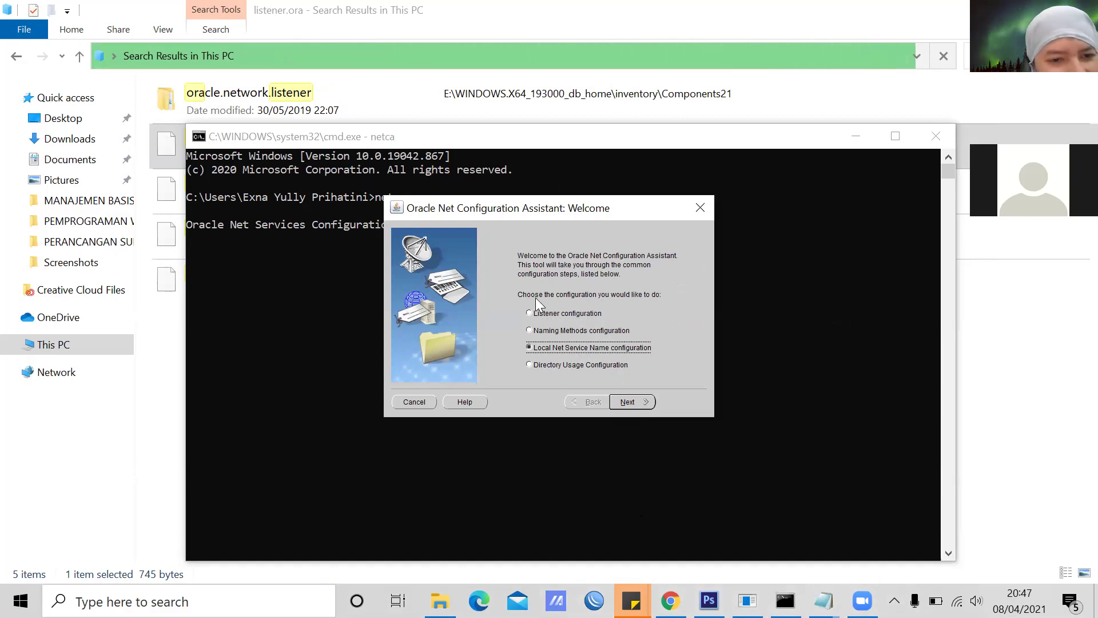
pyautogui.click(626, 401)
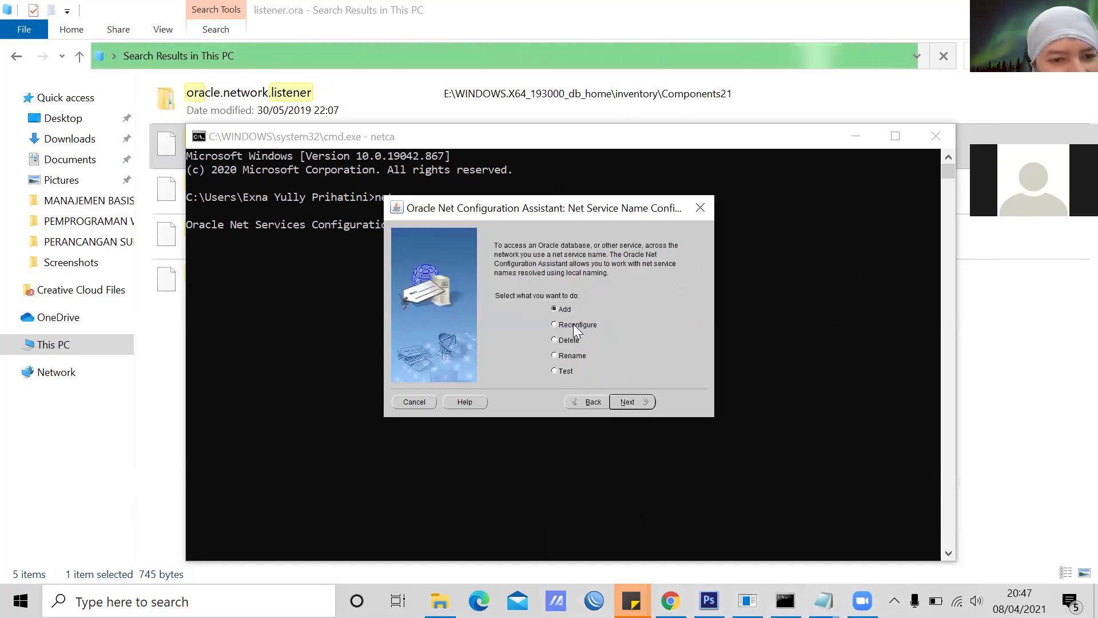
pyautogui.click(639, 403)
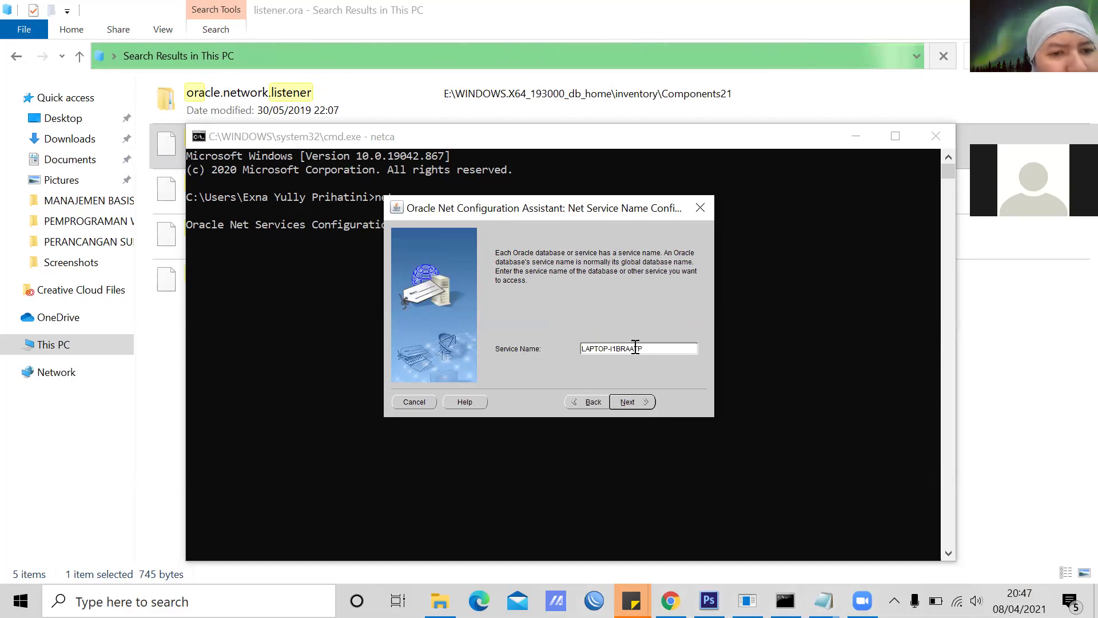
# Replace the suggested service name with 'PD', consulting the listener file and SQL*Plus for PDB names
pyautogui.hotkey('alt', 'Tab')
pyautogui.hotkey('alt', 'Tab')
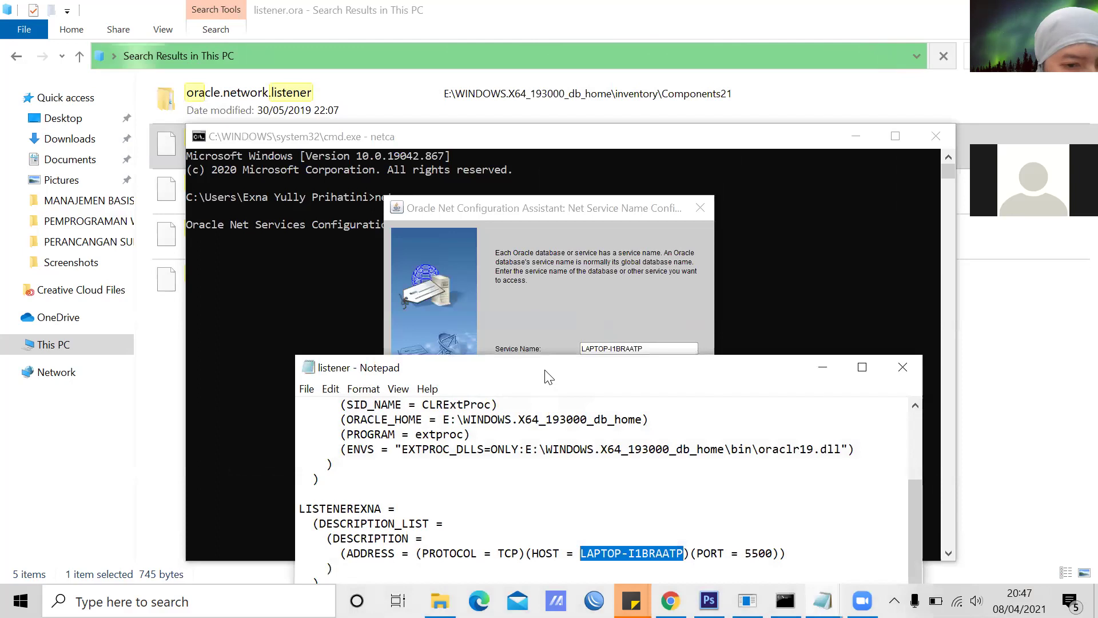
pyautogui.hotkey('alt', 'Tab')
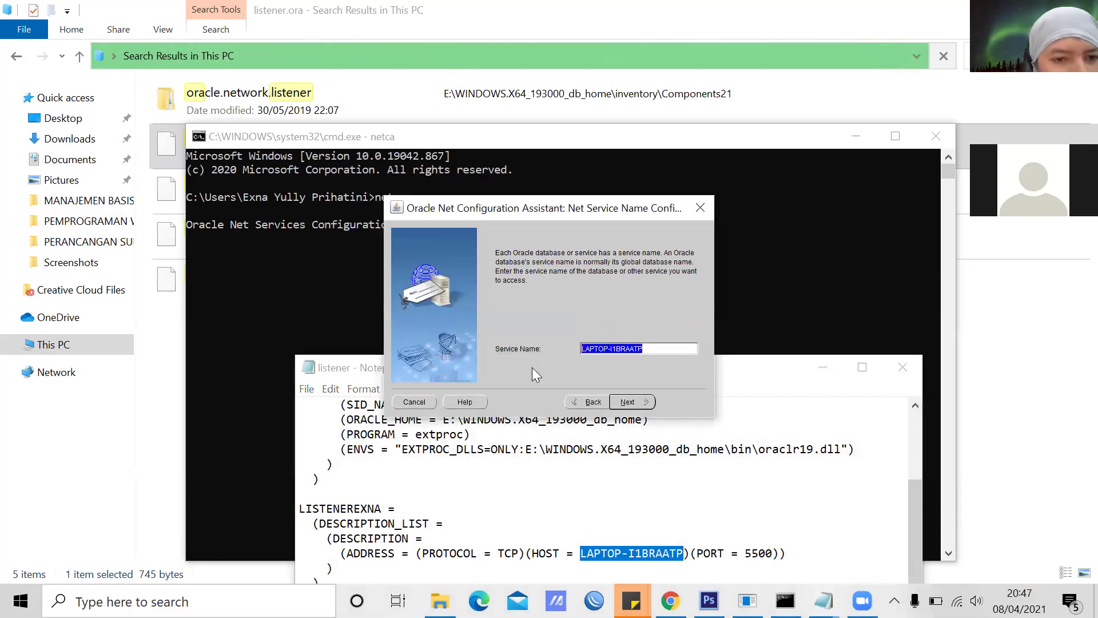
pyautogui.write('PD')
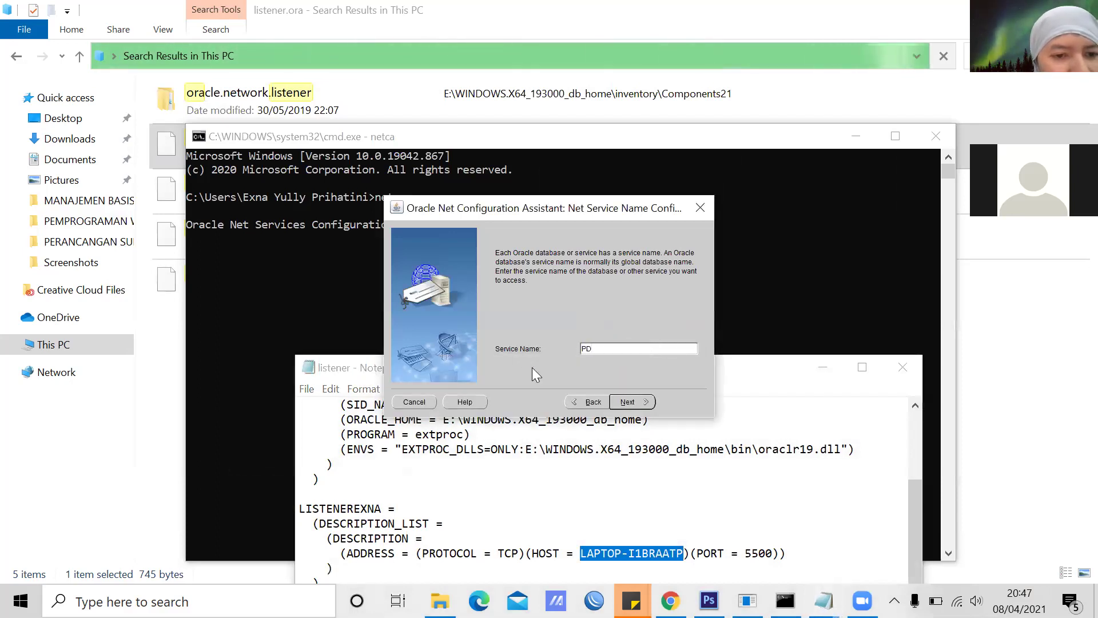
pyautogui.hotkey('alt', 'Tab')
pyautogui.hotkey('alt', 'Tab')
pyautogui.hotkey('alt', 'Tab')
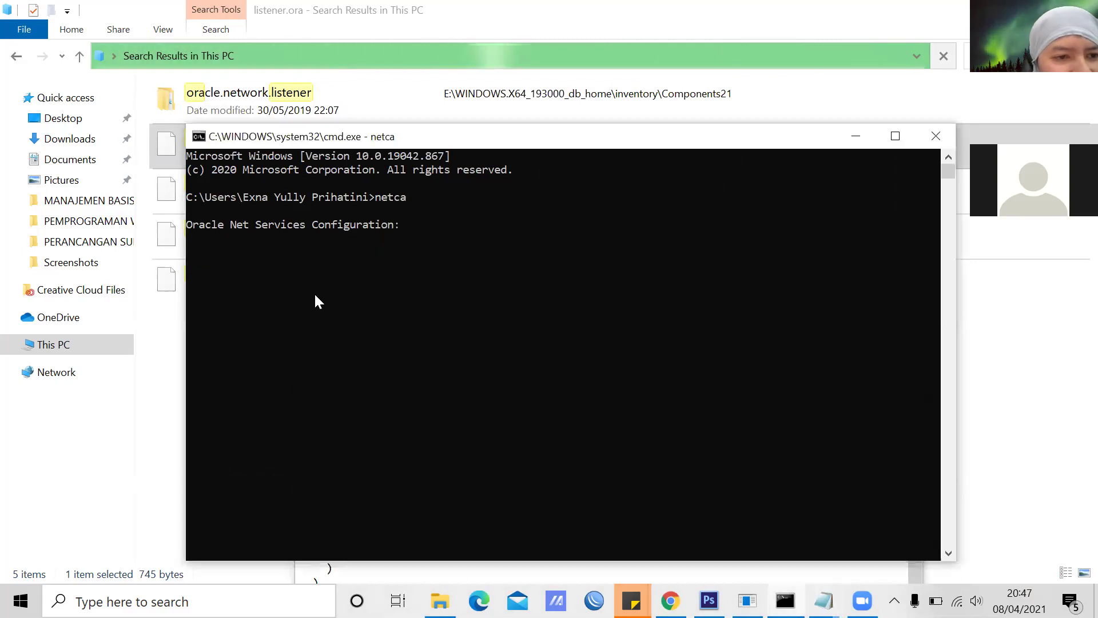